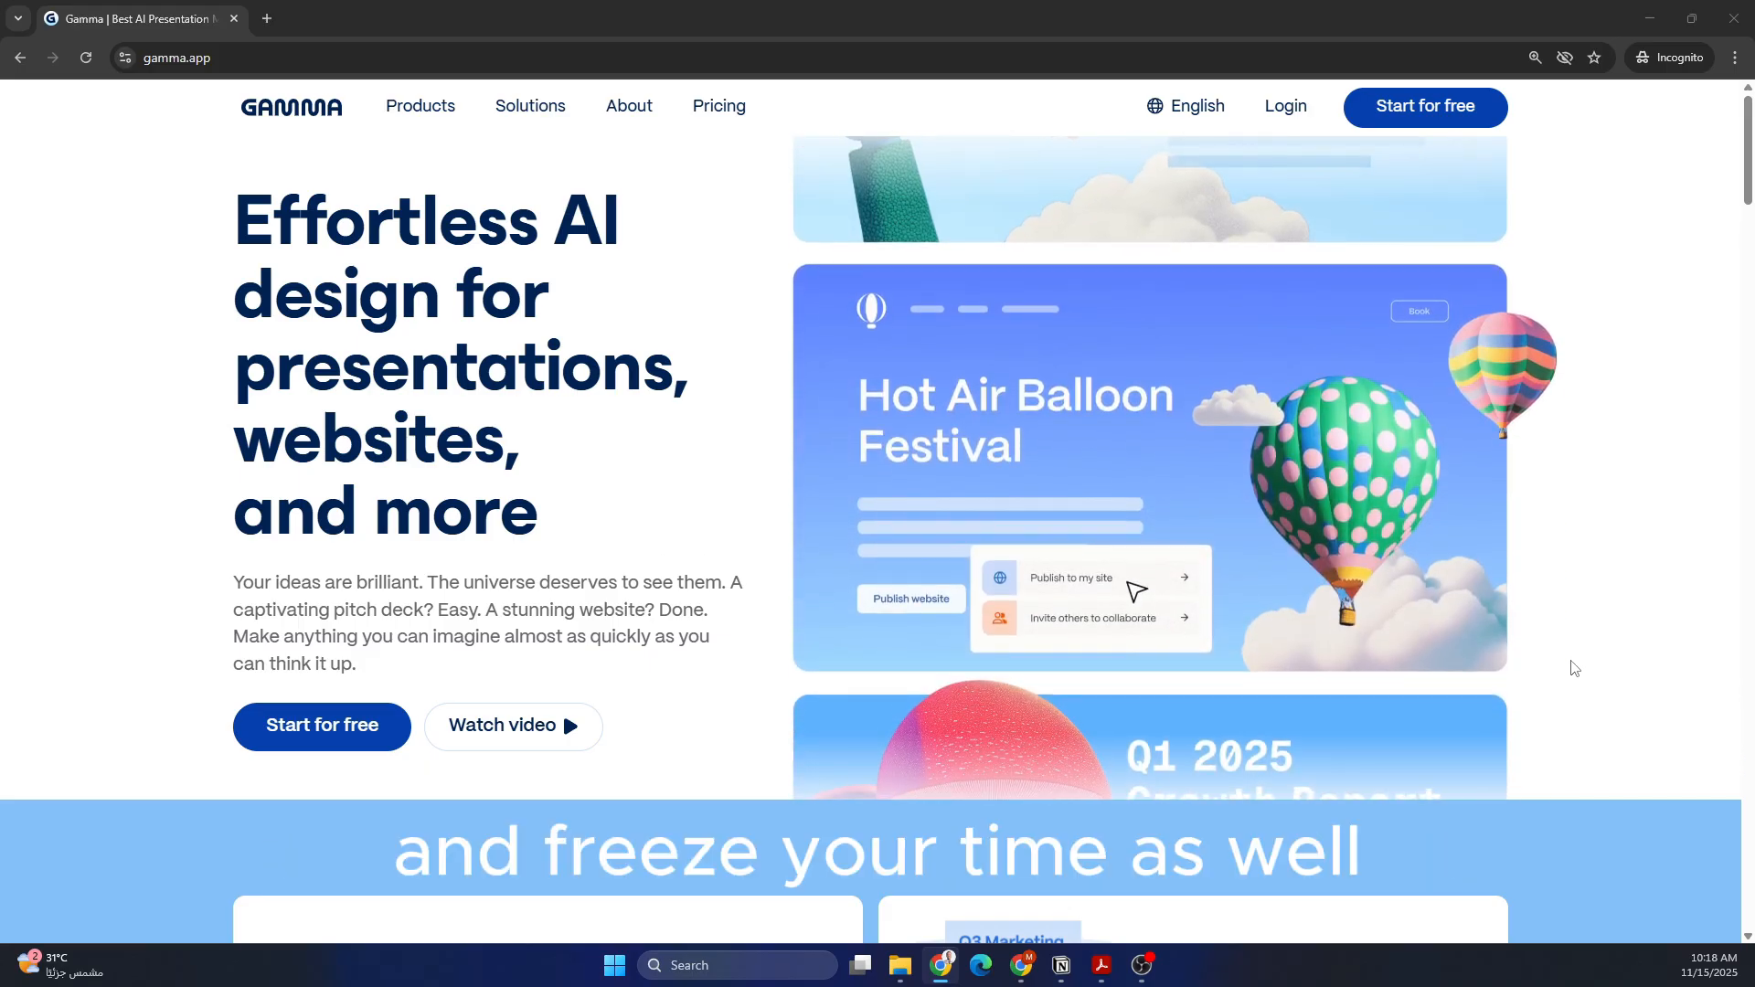
# Step: Look over the Gamma homepage, including its web address and the presentation, document, social media and website offerings
pyautogui.scroll(-4, 1574, 668)
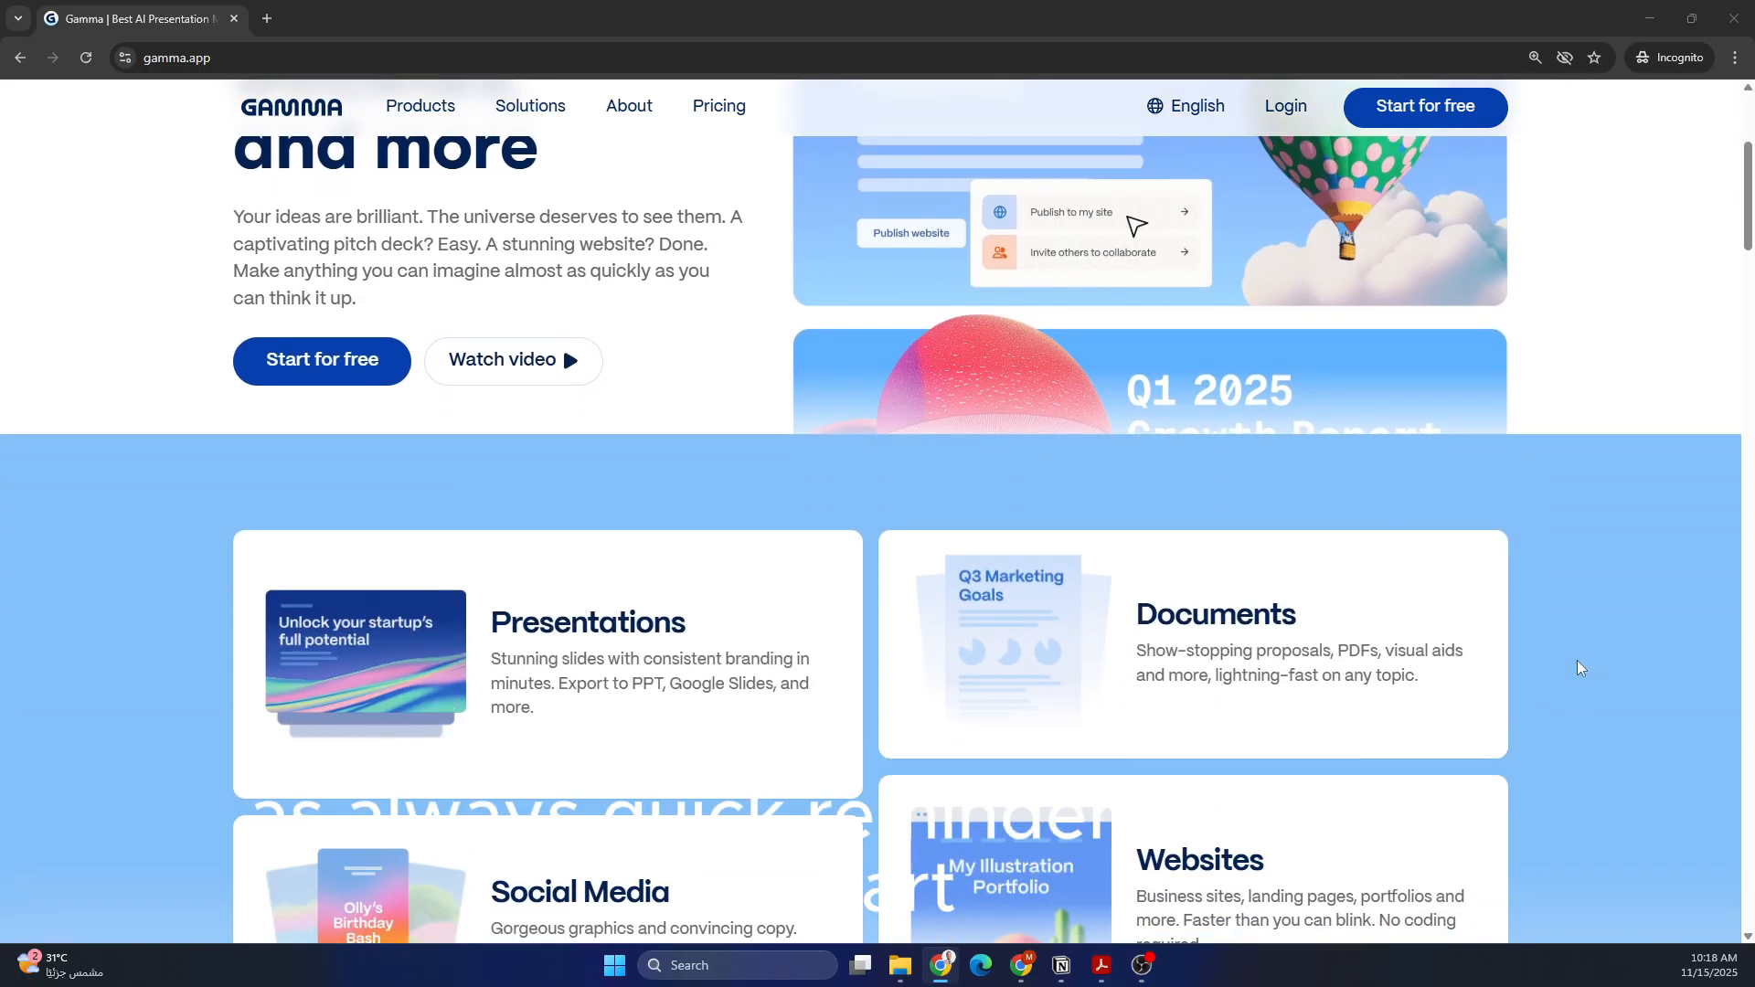
pyautogui.scroll(-2, 1577, 660)
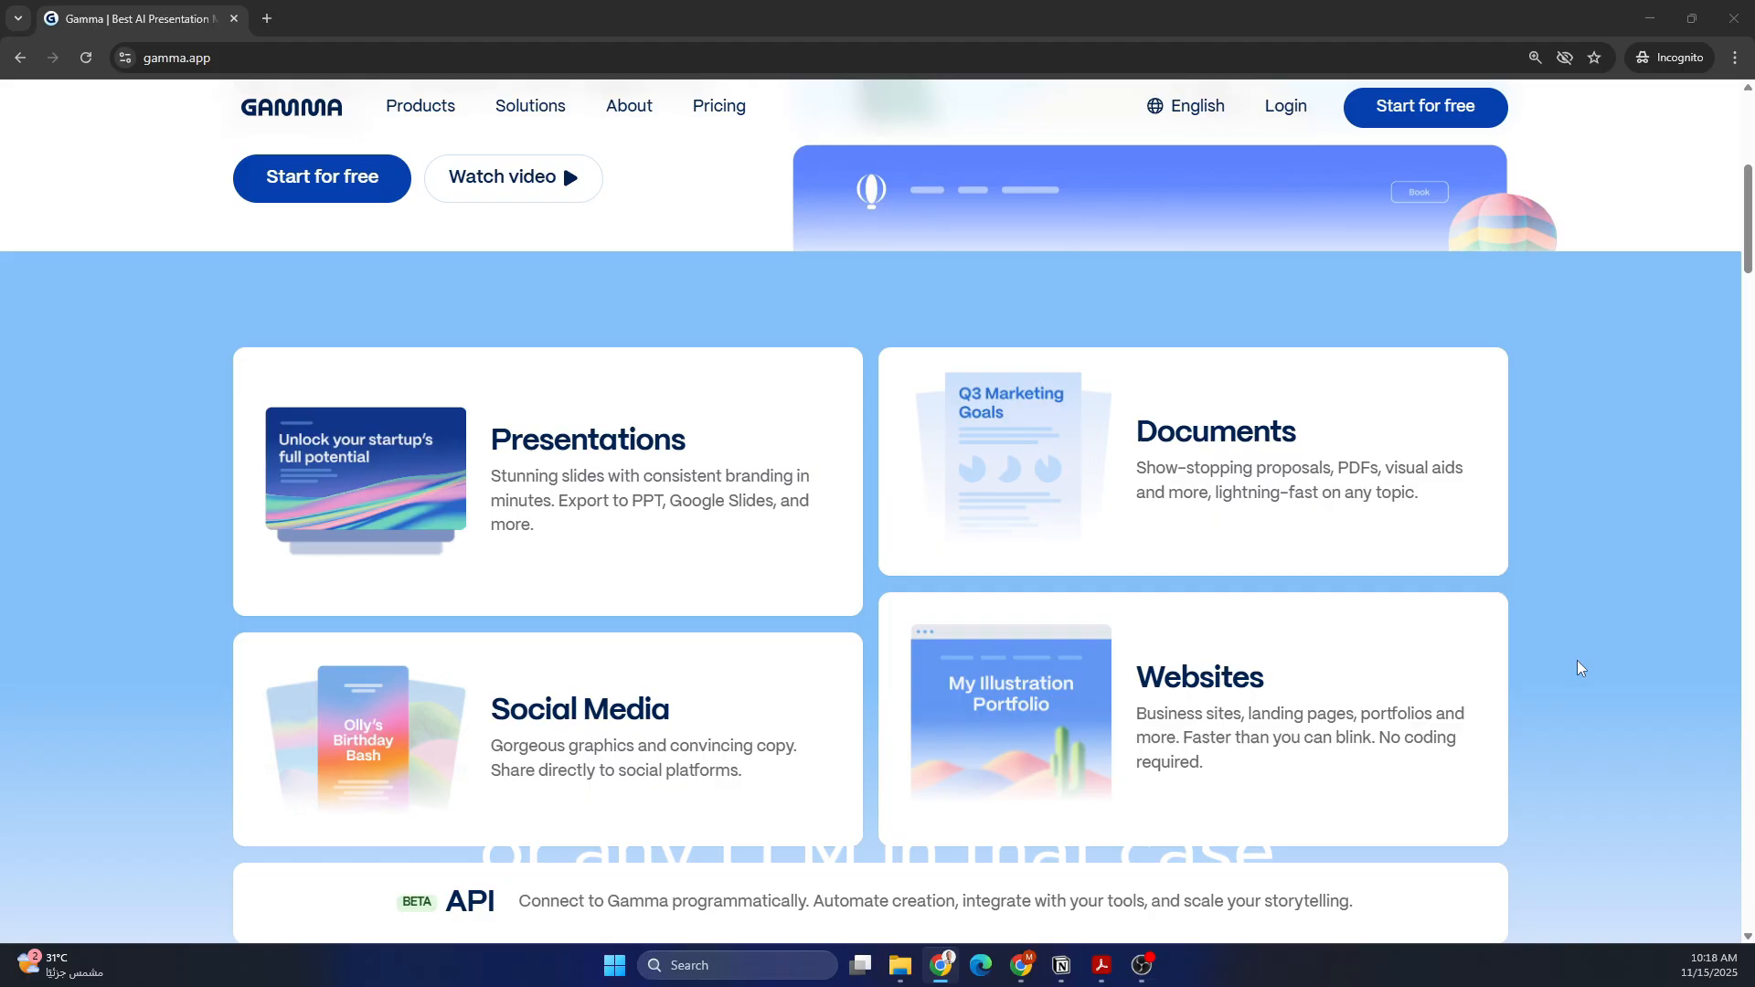
pyautogui.scroll(-2, 1577, 662)
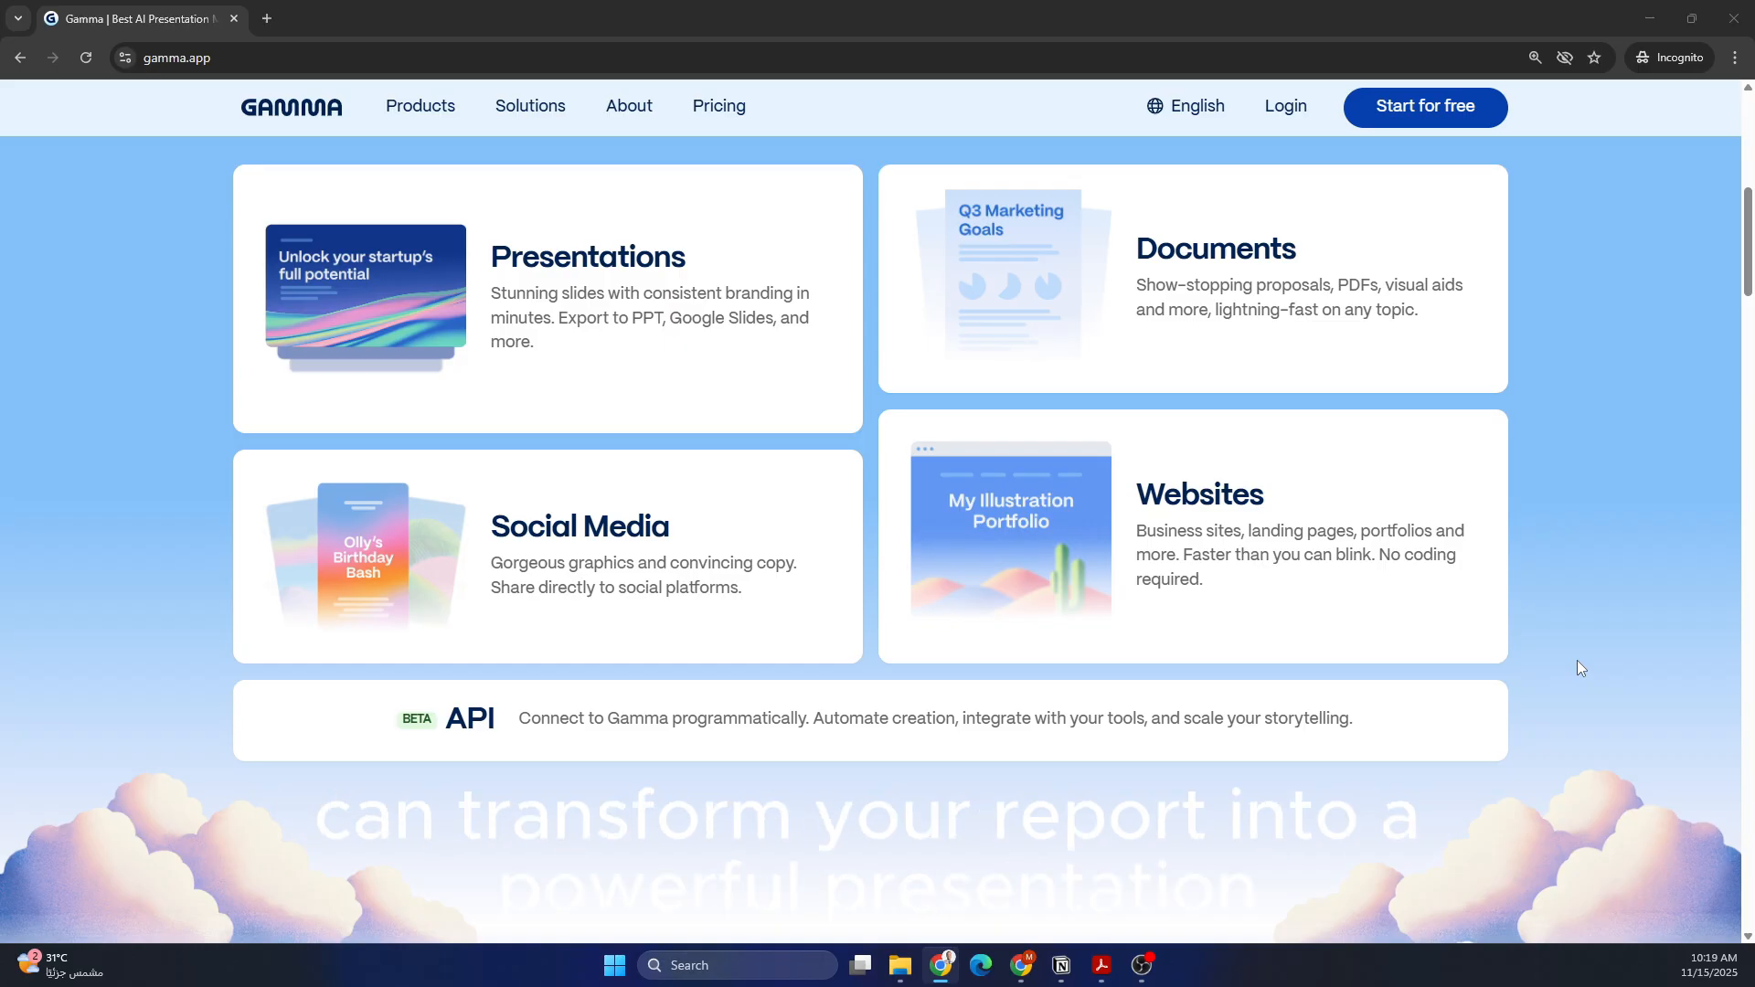
pyautogui.scroll(-1, 1577, 661)
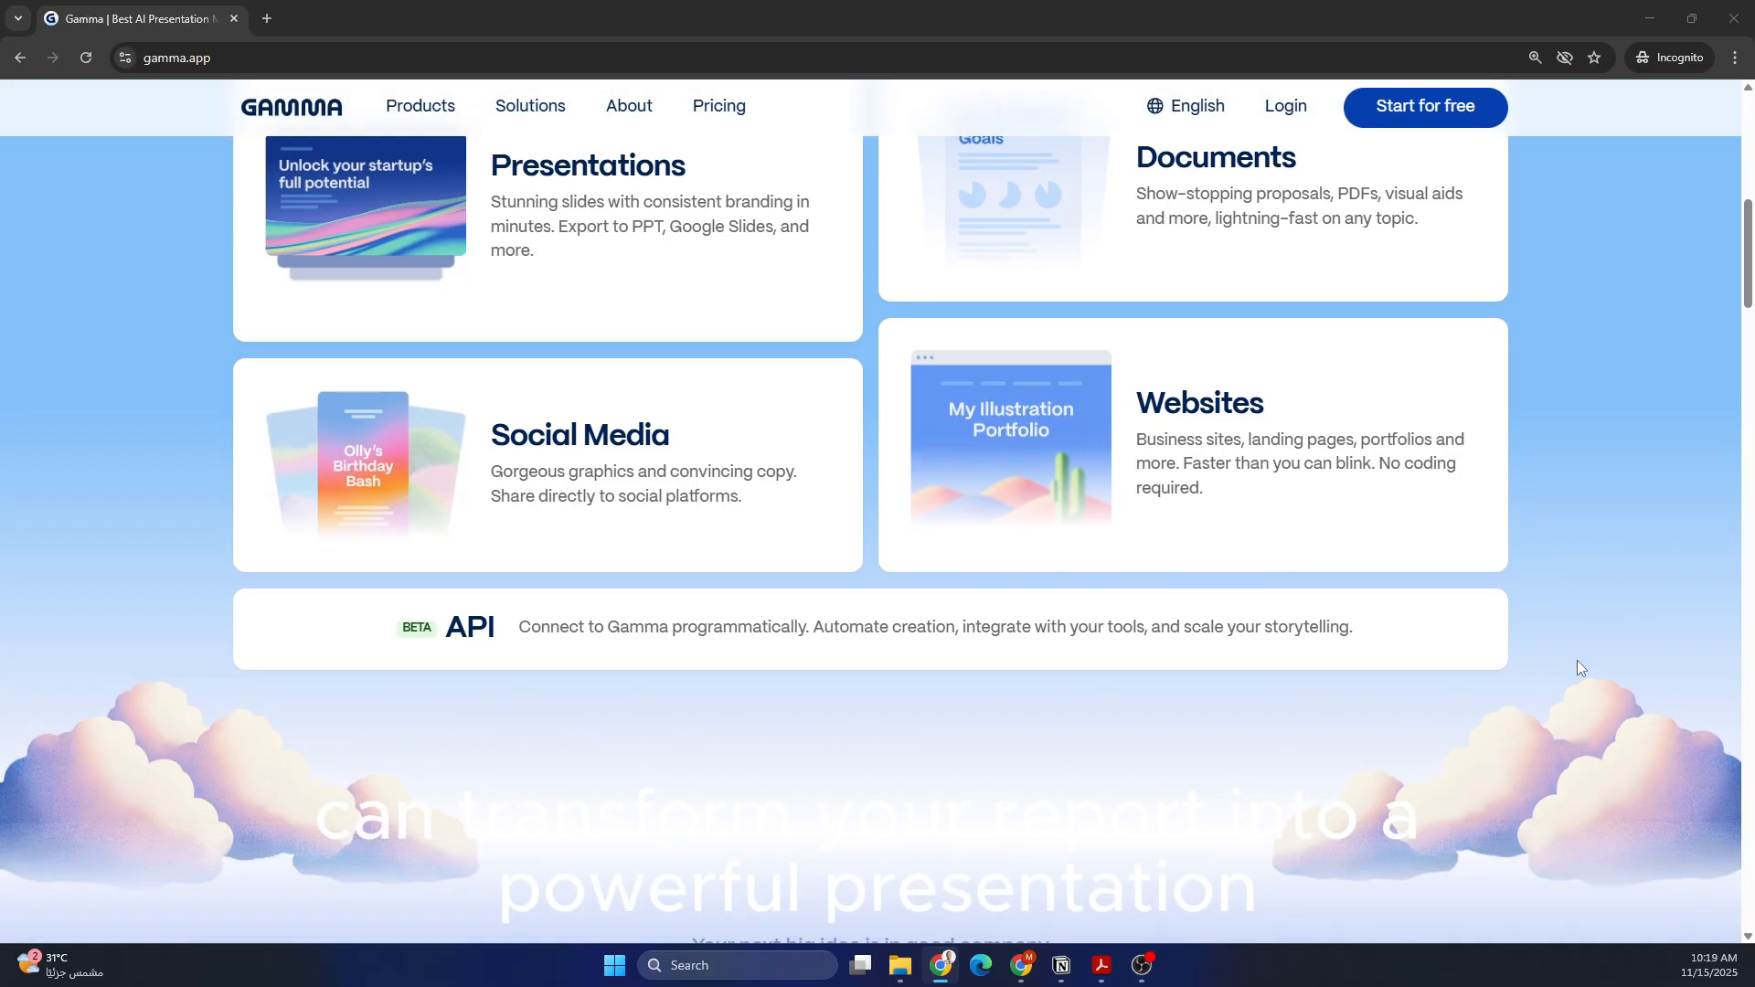
pyautogui.scroll(8, 1577, 660)
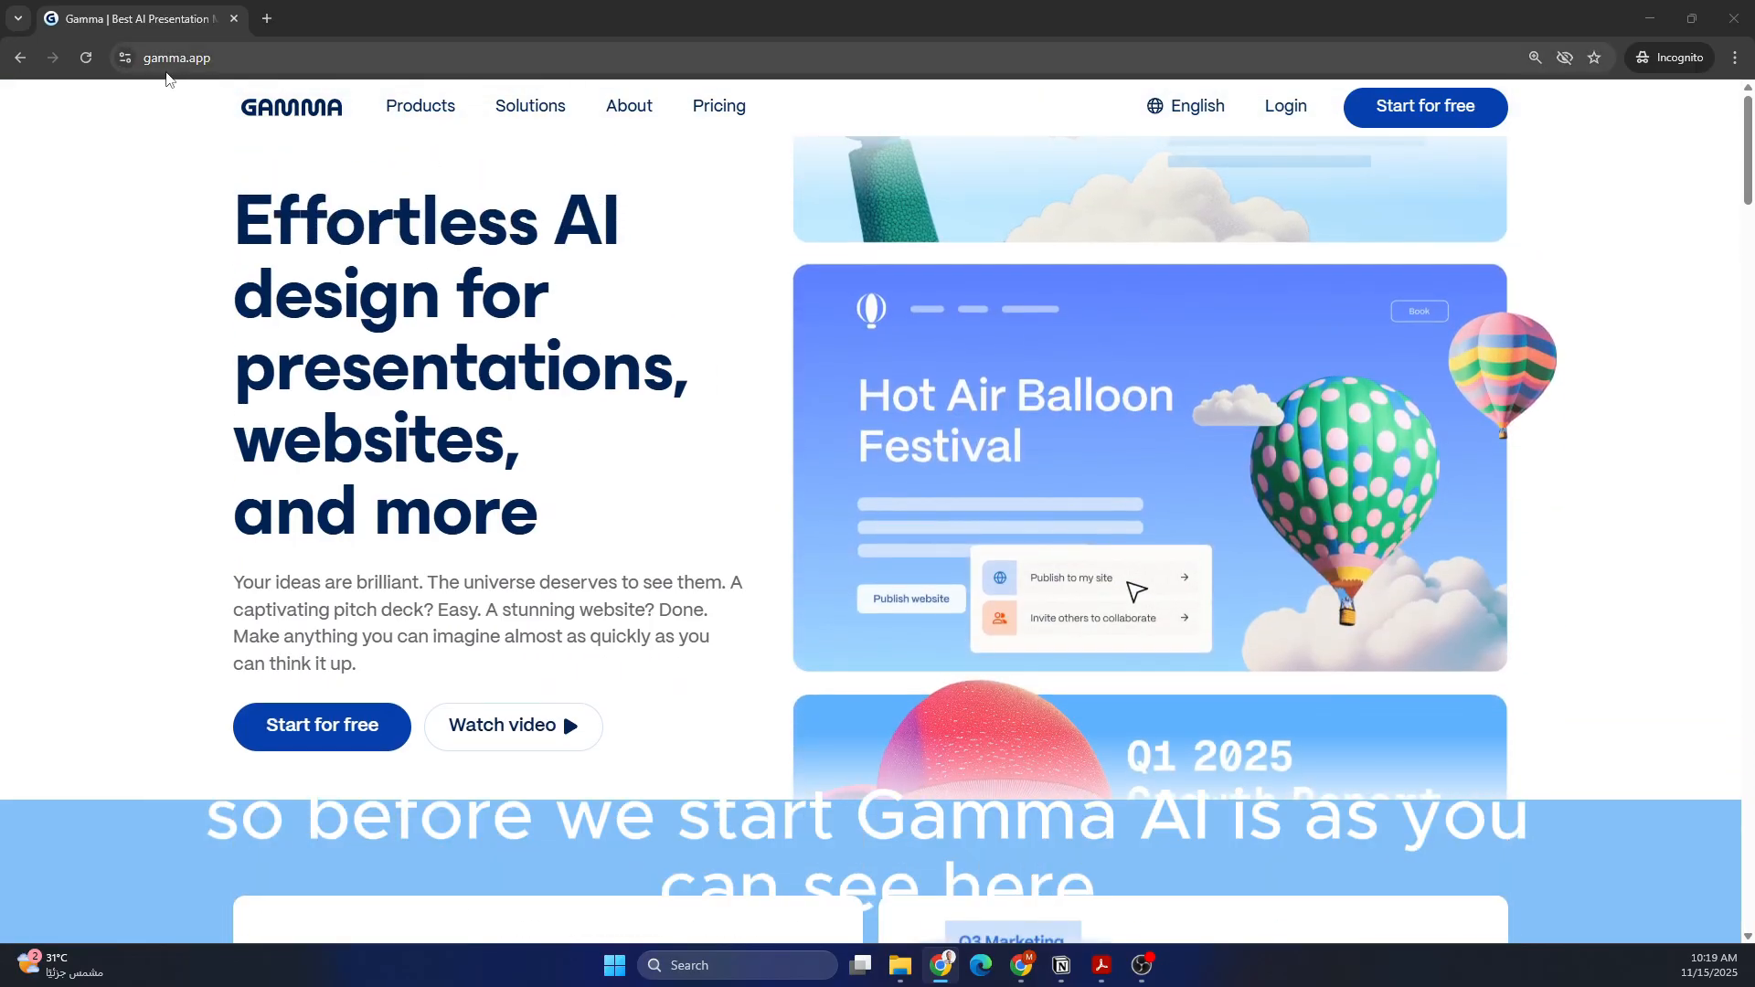
pyautogui.click(253, 58)
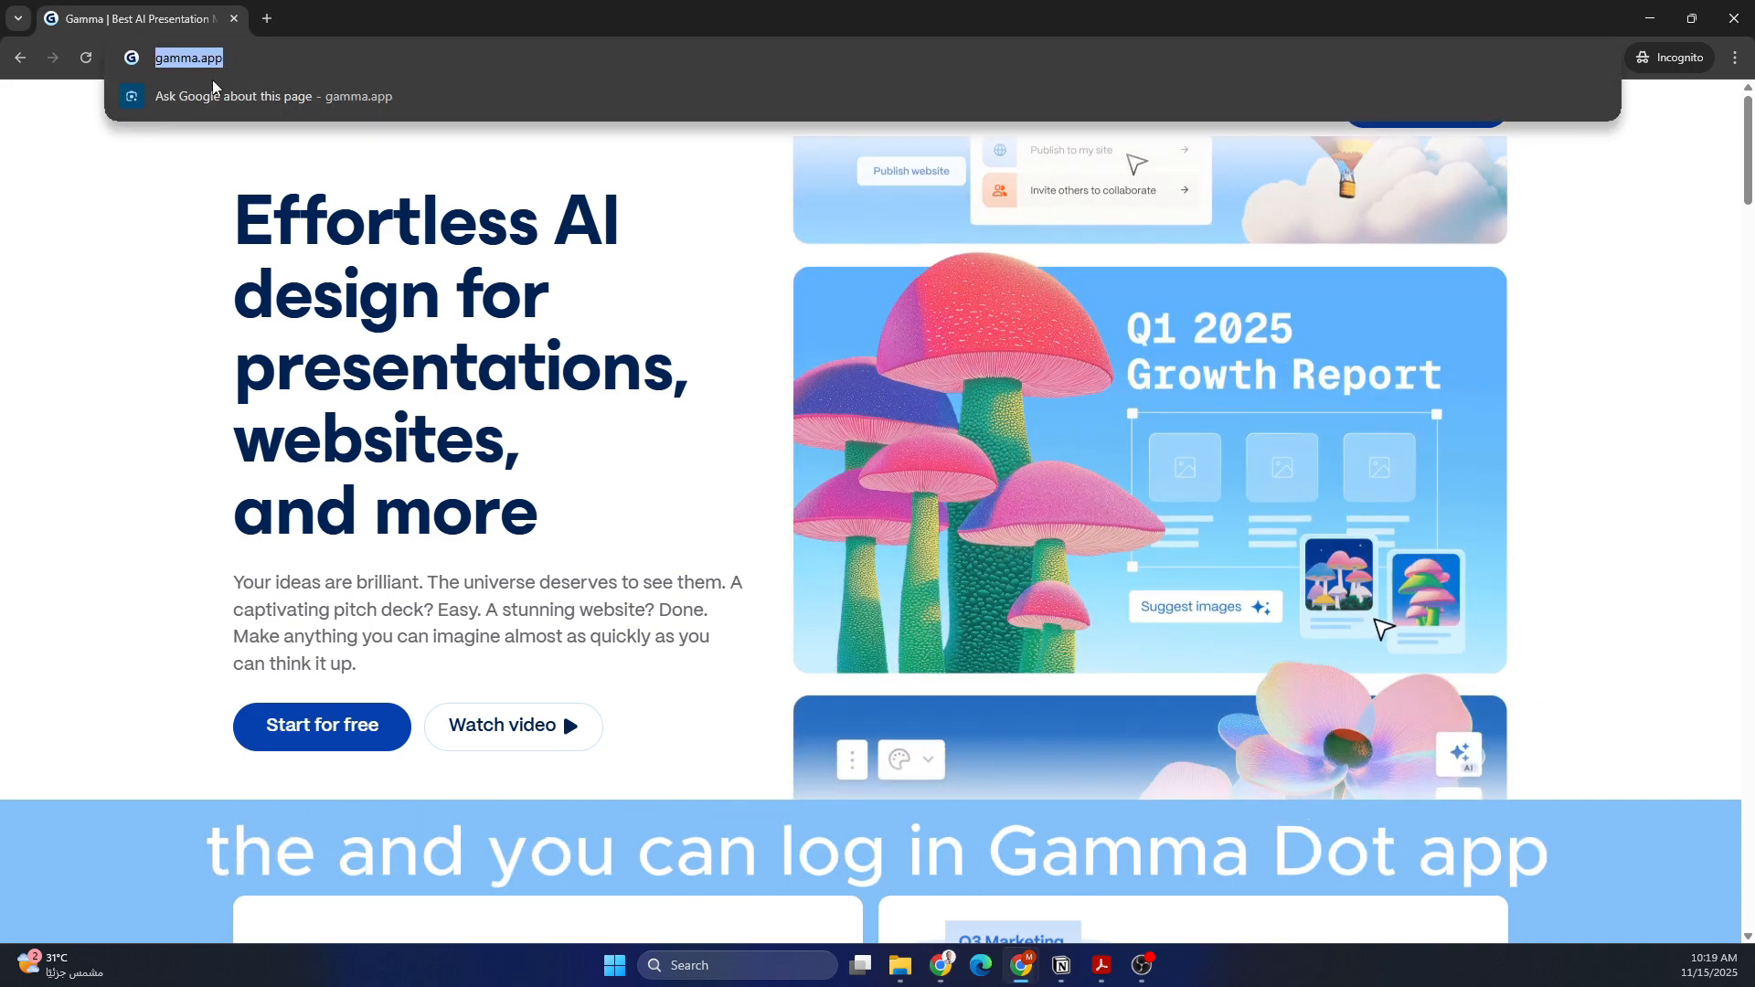
pyautogui.click(120, 336)
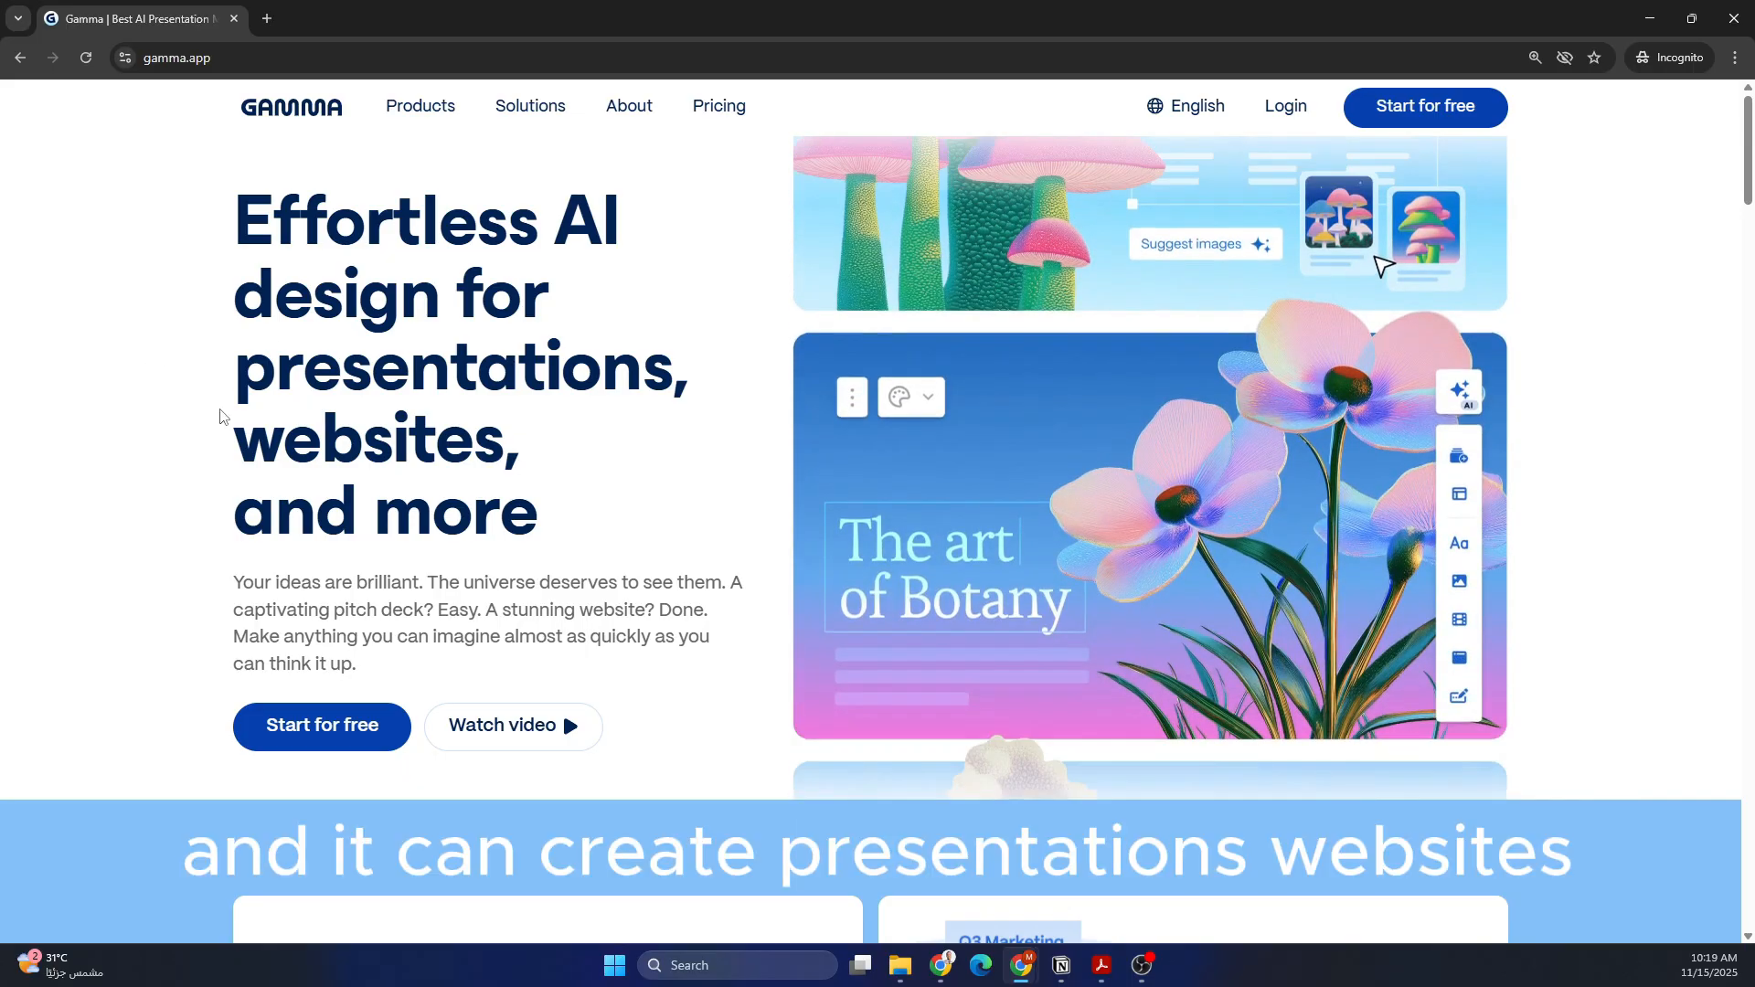
pyautogui.moveTo(441, 112)
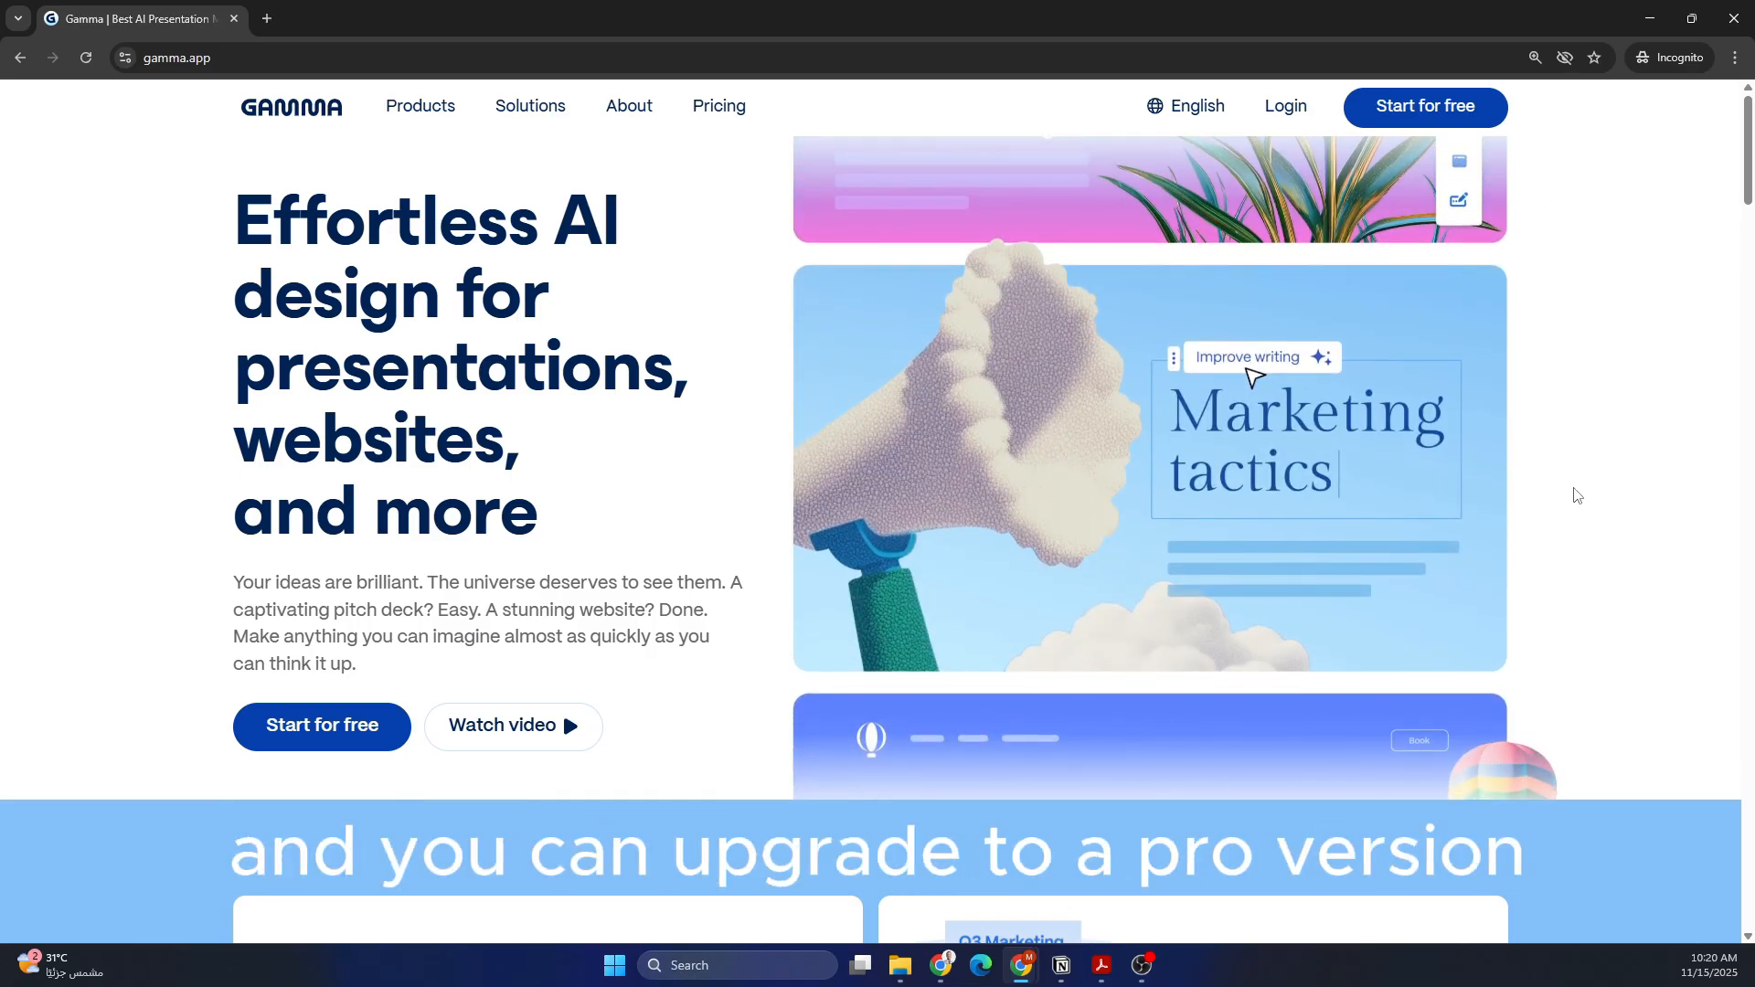
pyautogui.scroll(-8, 1572, 498)
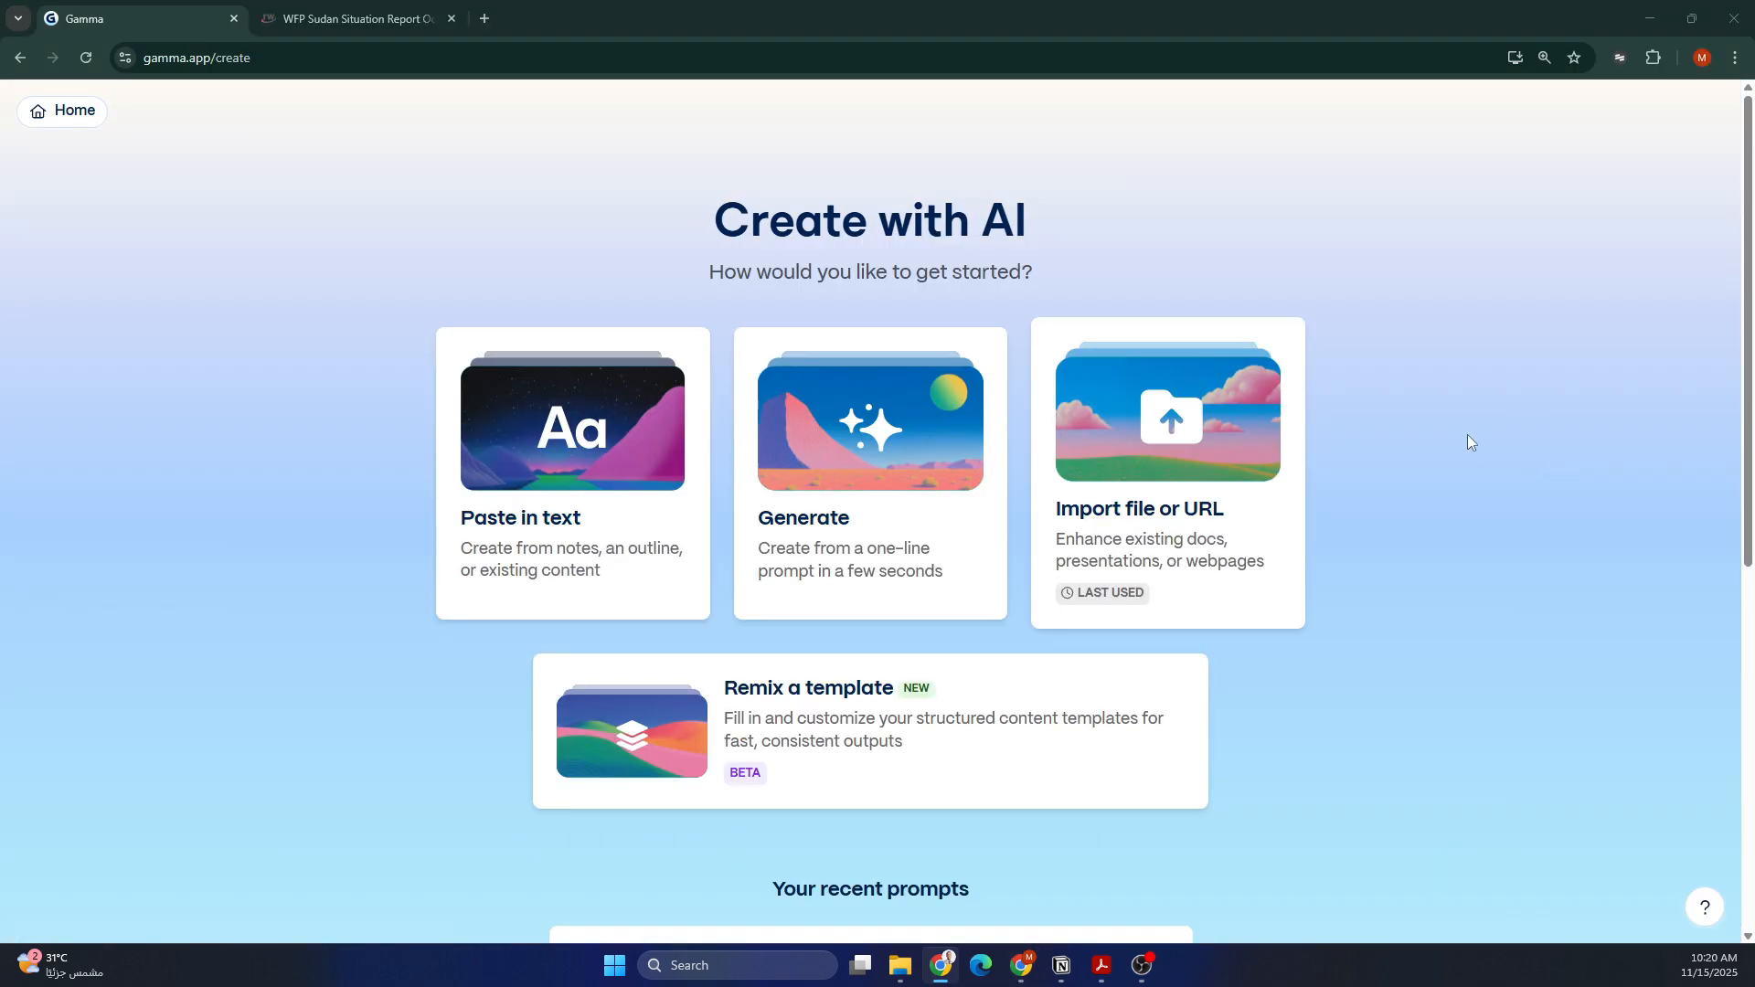
pyautogui.click(721, 216)
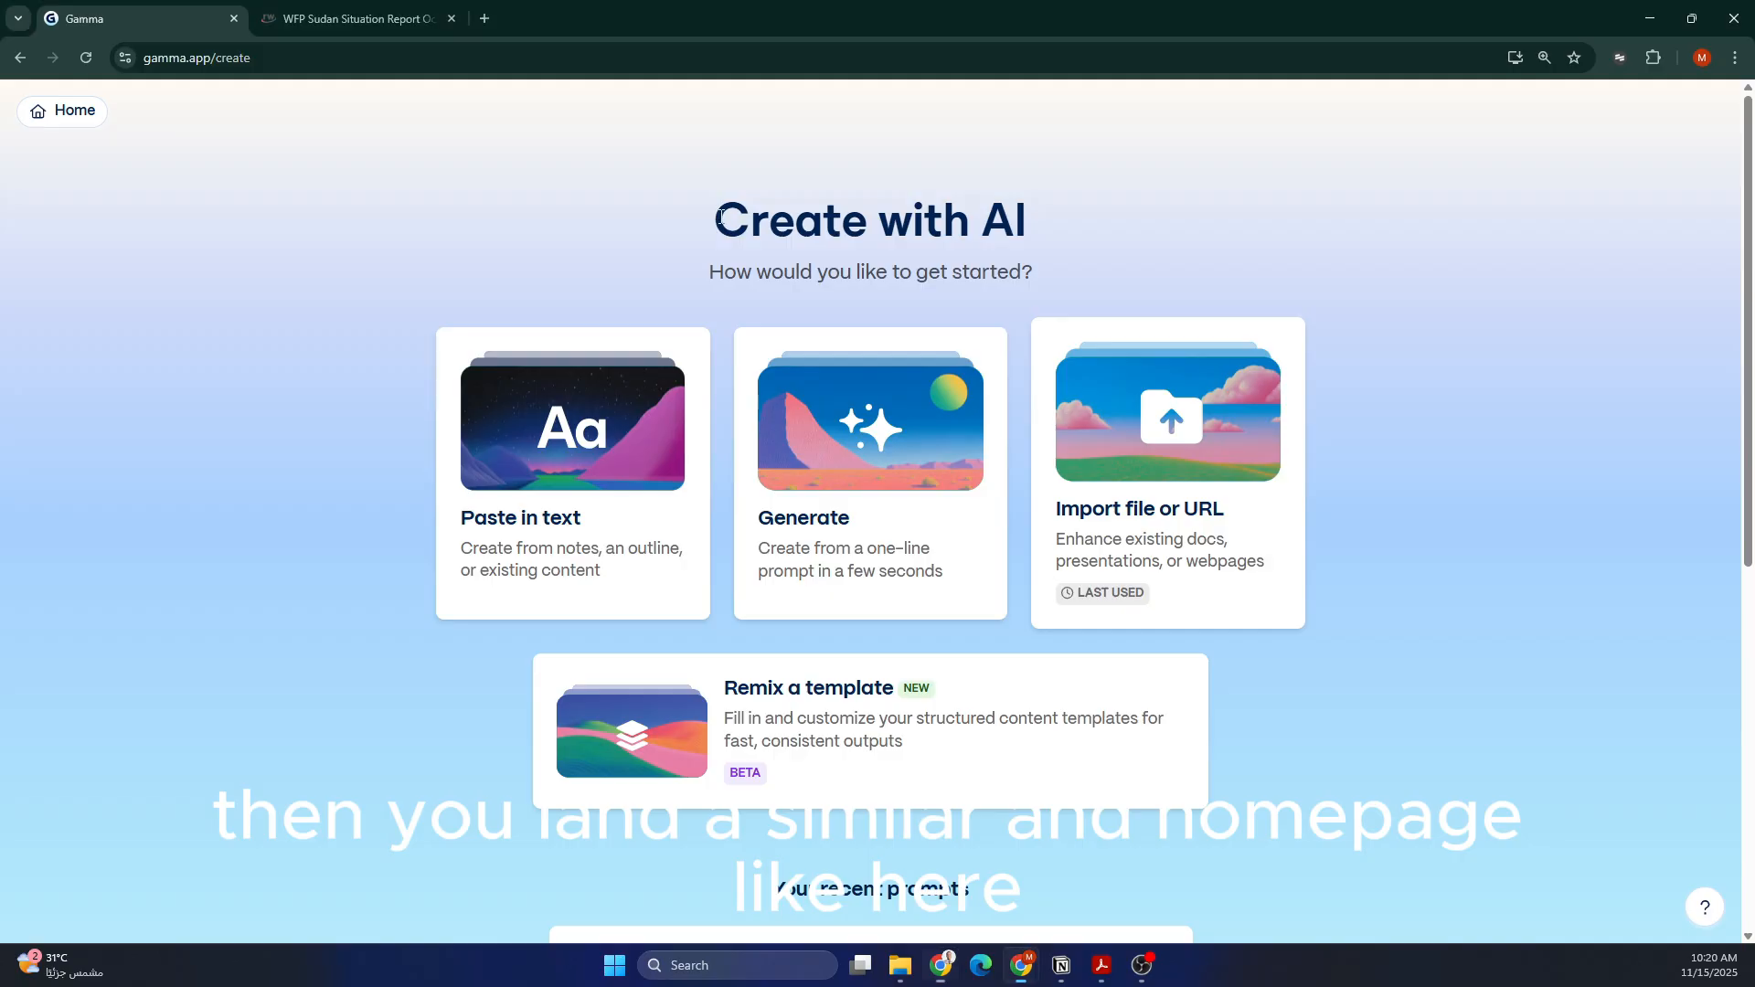
pyautogui.moveTo(721, 217); pyautogui.dragTo(1138, 229)
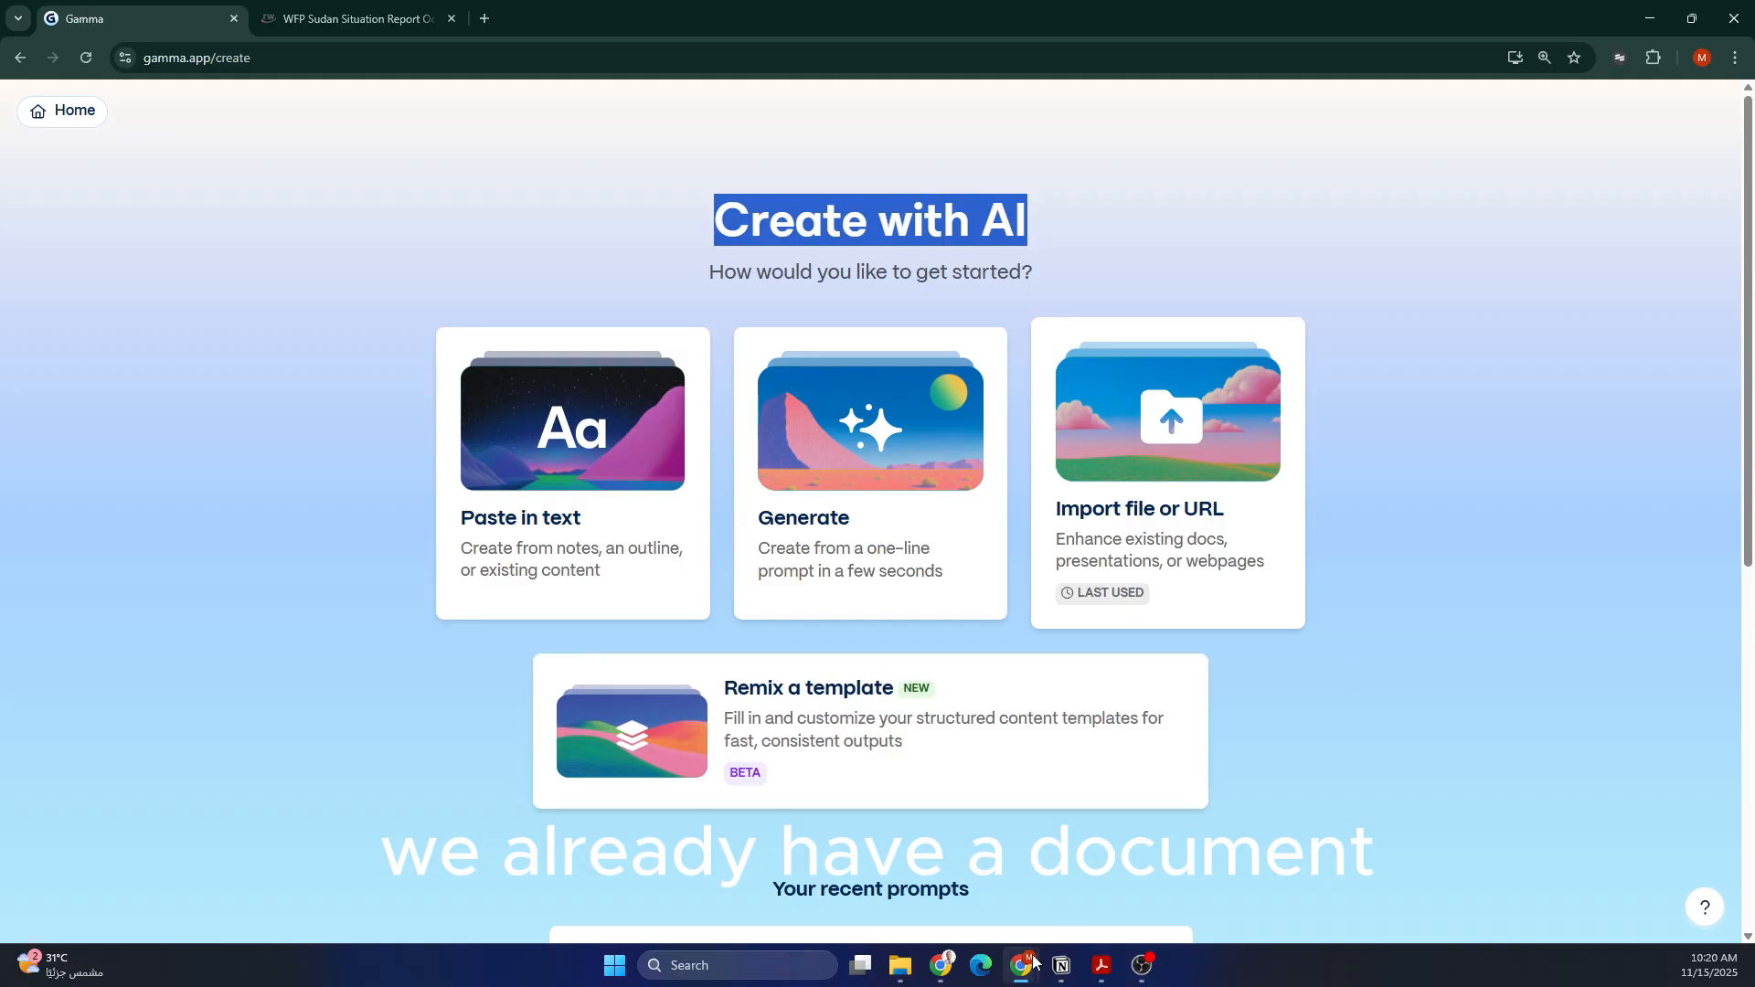
pyautogui.moveTo(1030, 955)
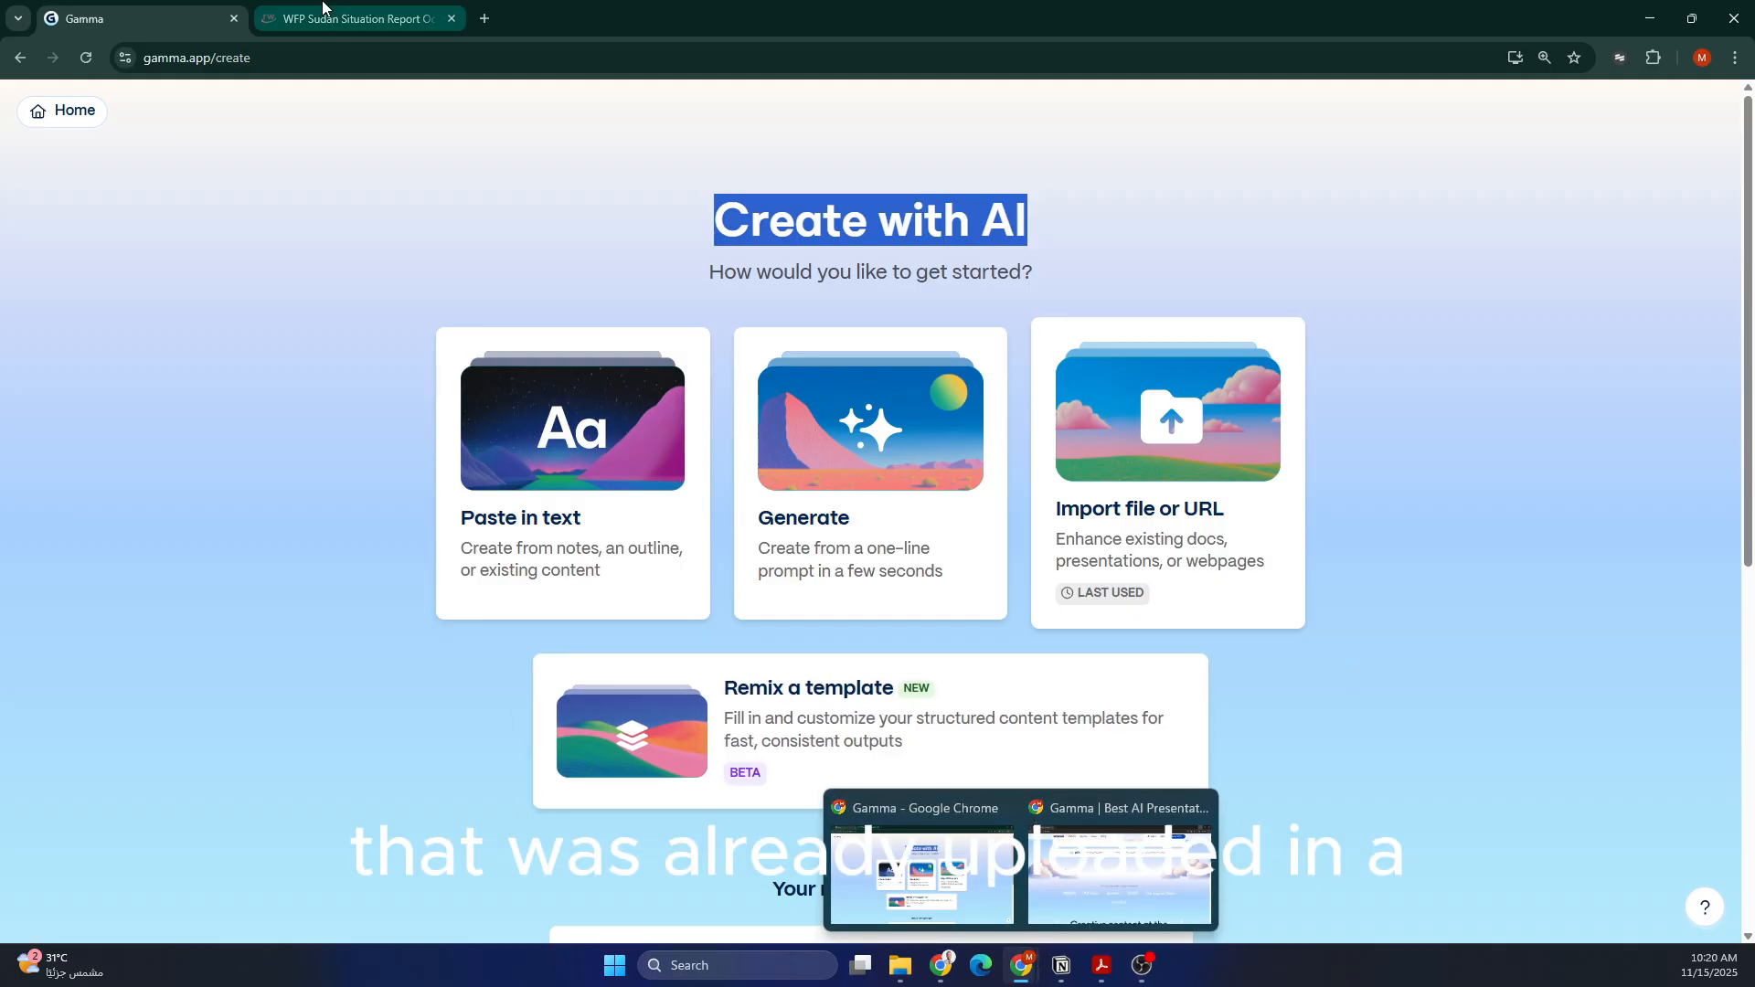
# Step: Review the WFP Sudan Situation Report October 2025 page on ReliefWeb, including the Highlights text and the downloadable PDF
pyautogui.click(356, 18)
pyautogui.scroll(1, 320, 293)
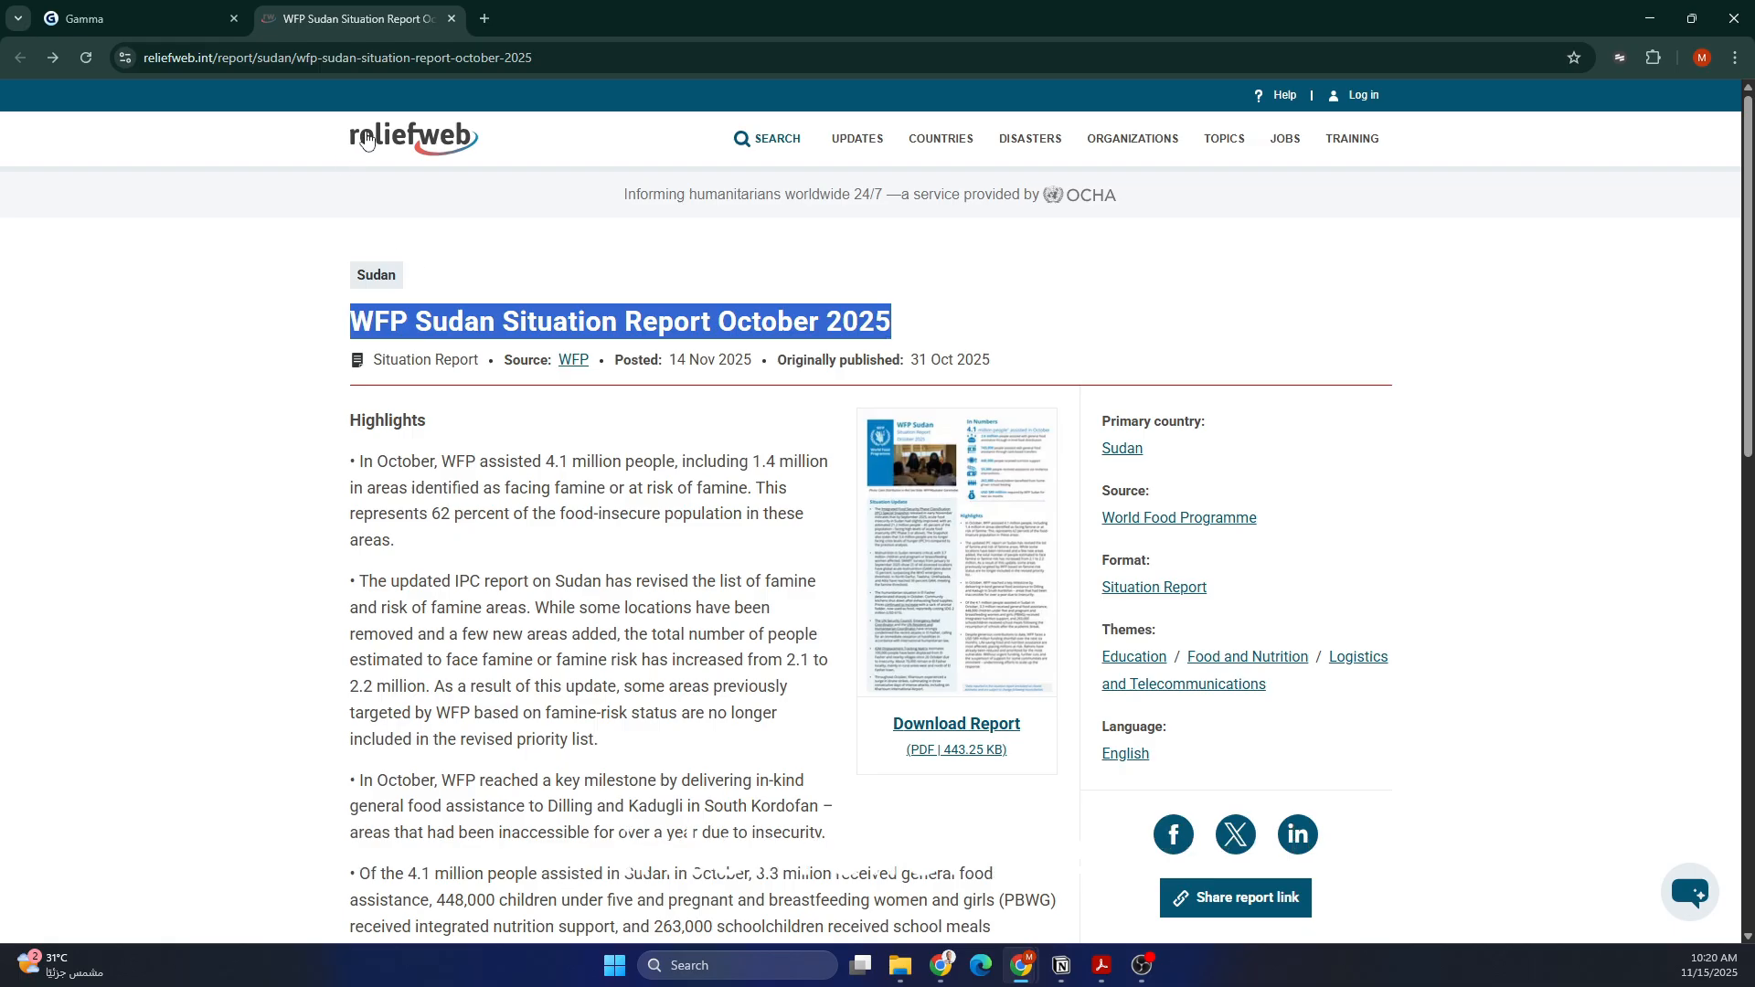
pyautogui.click(329, 331)
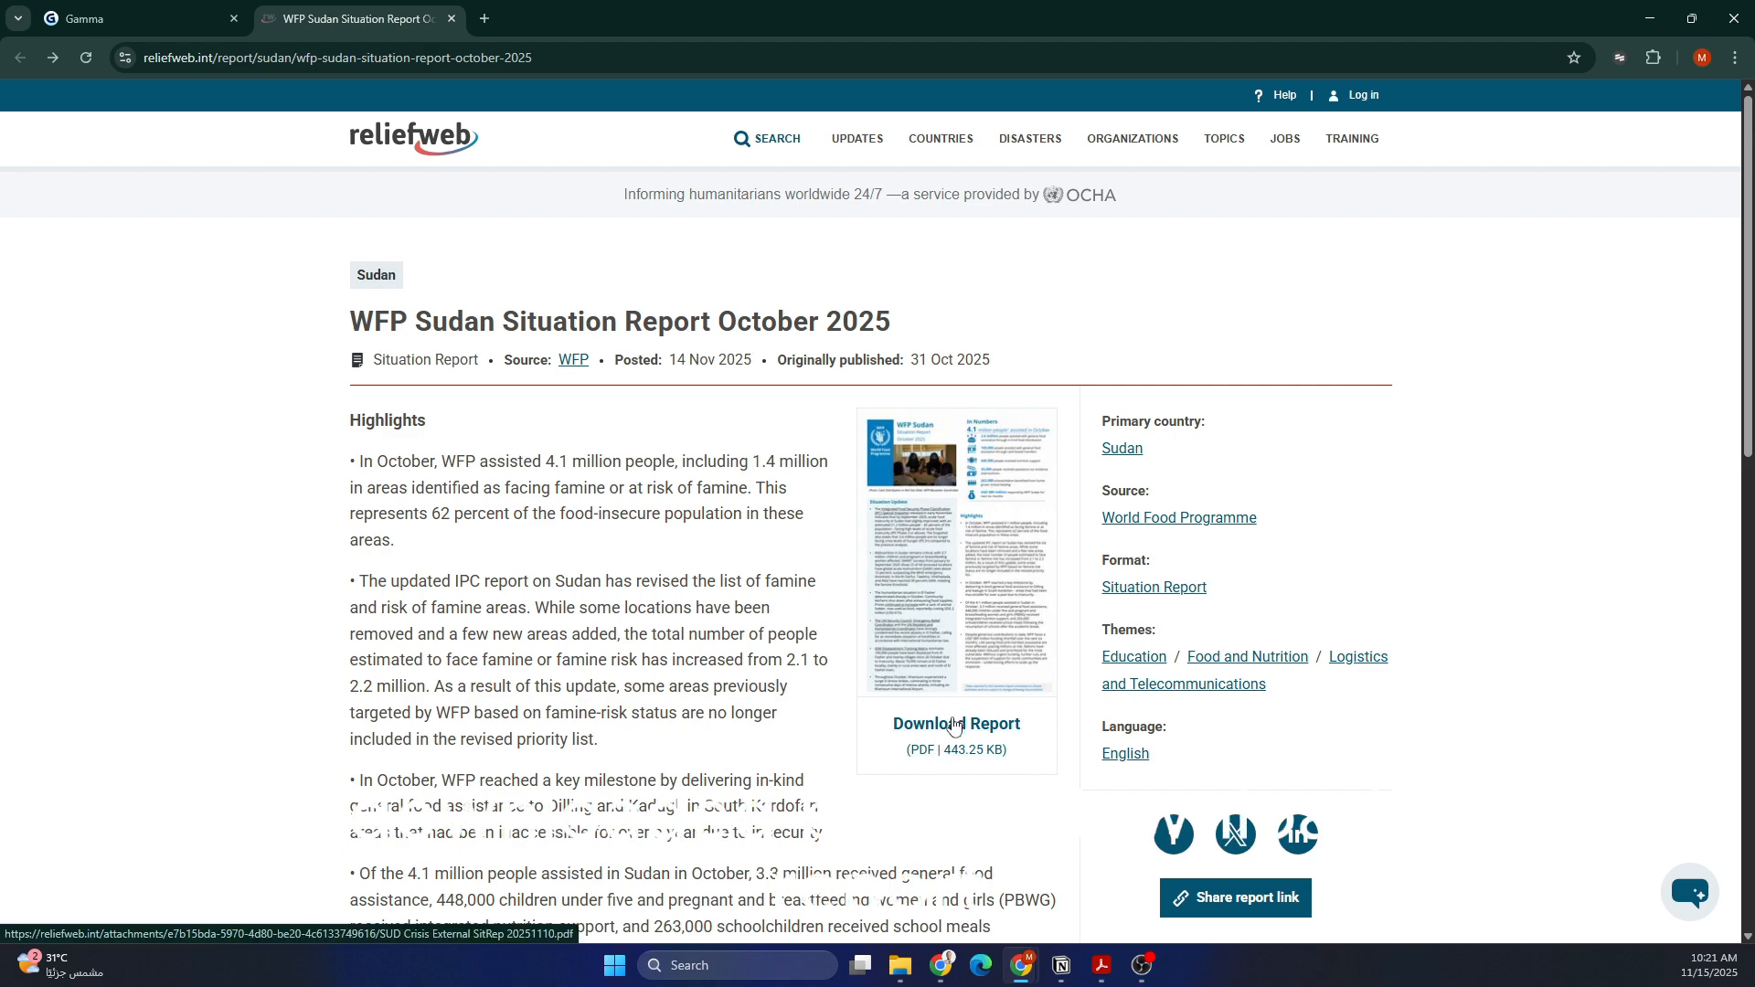
pyautogui.scroll(-1, 796, 764)
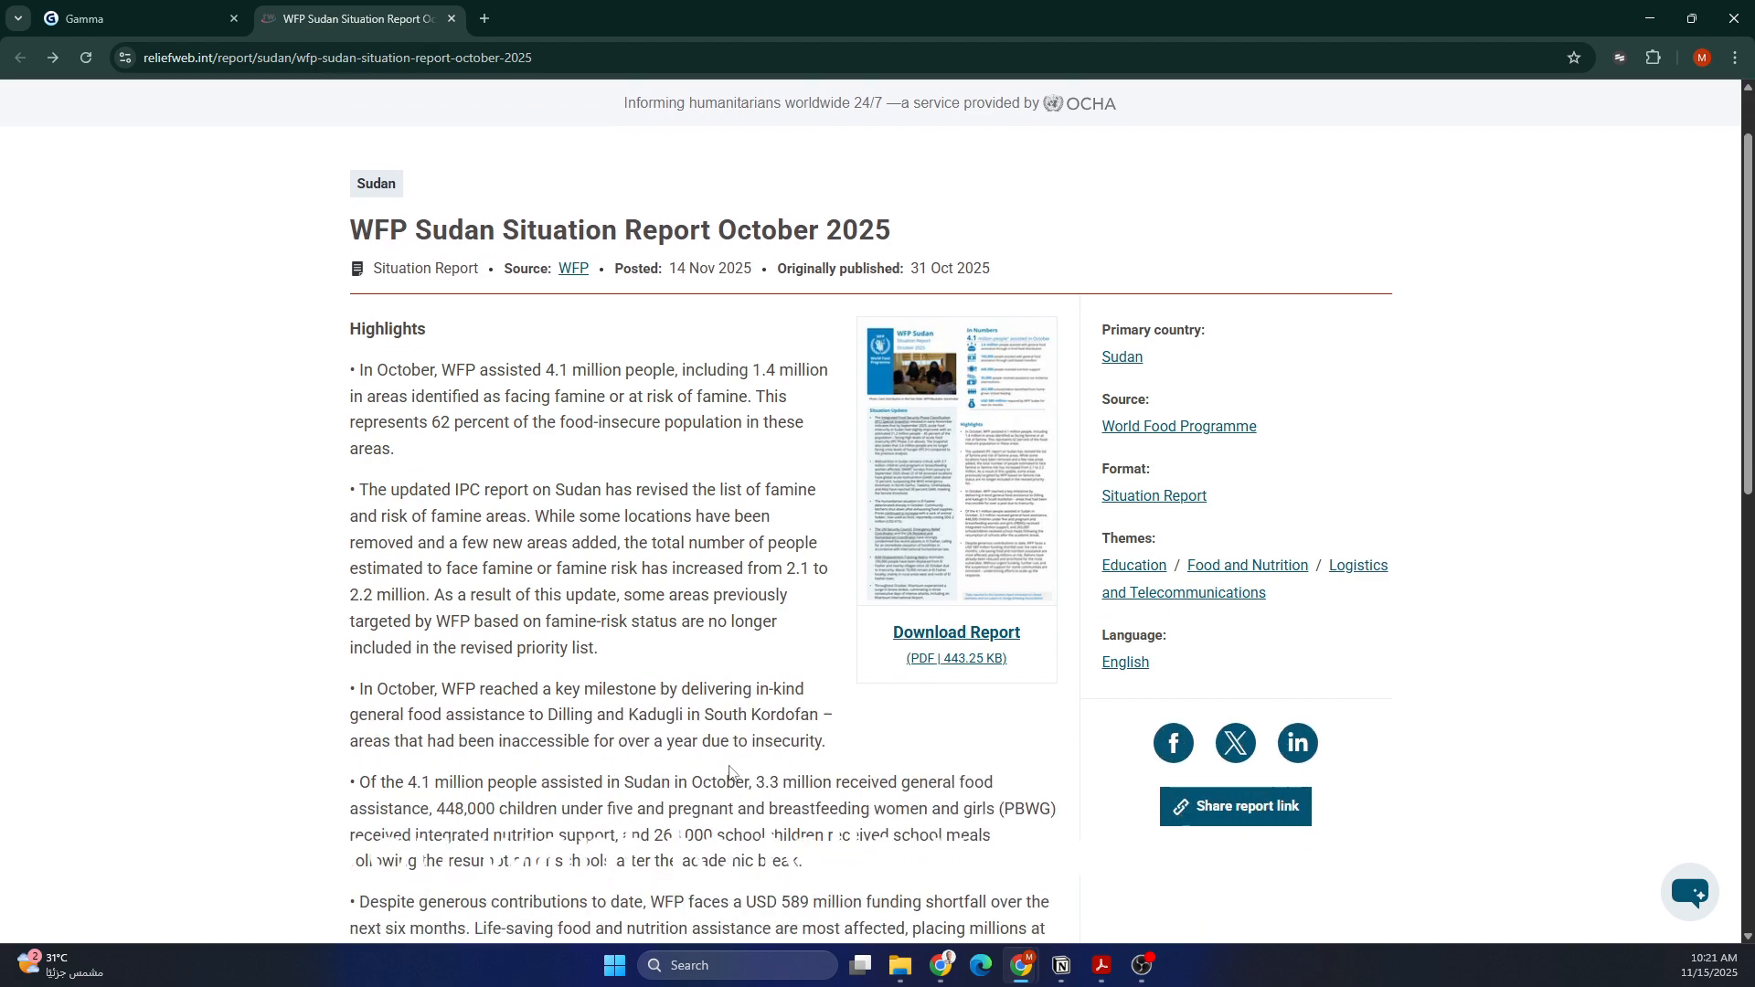
pyautogui.scroll(-2, 733, 775)
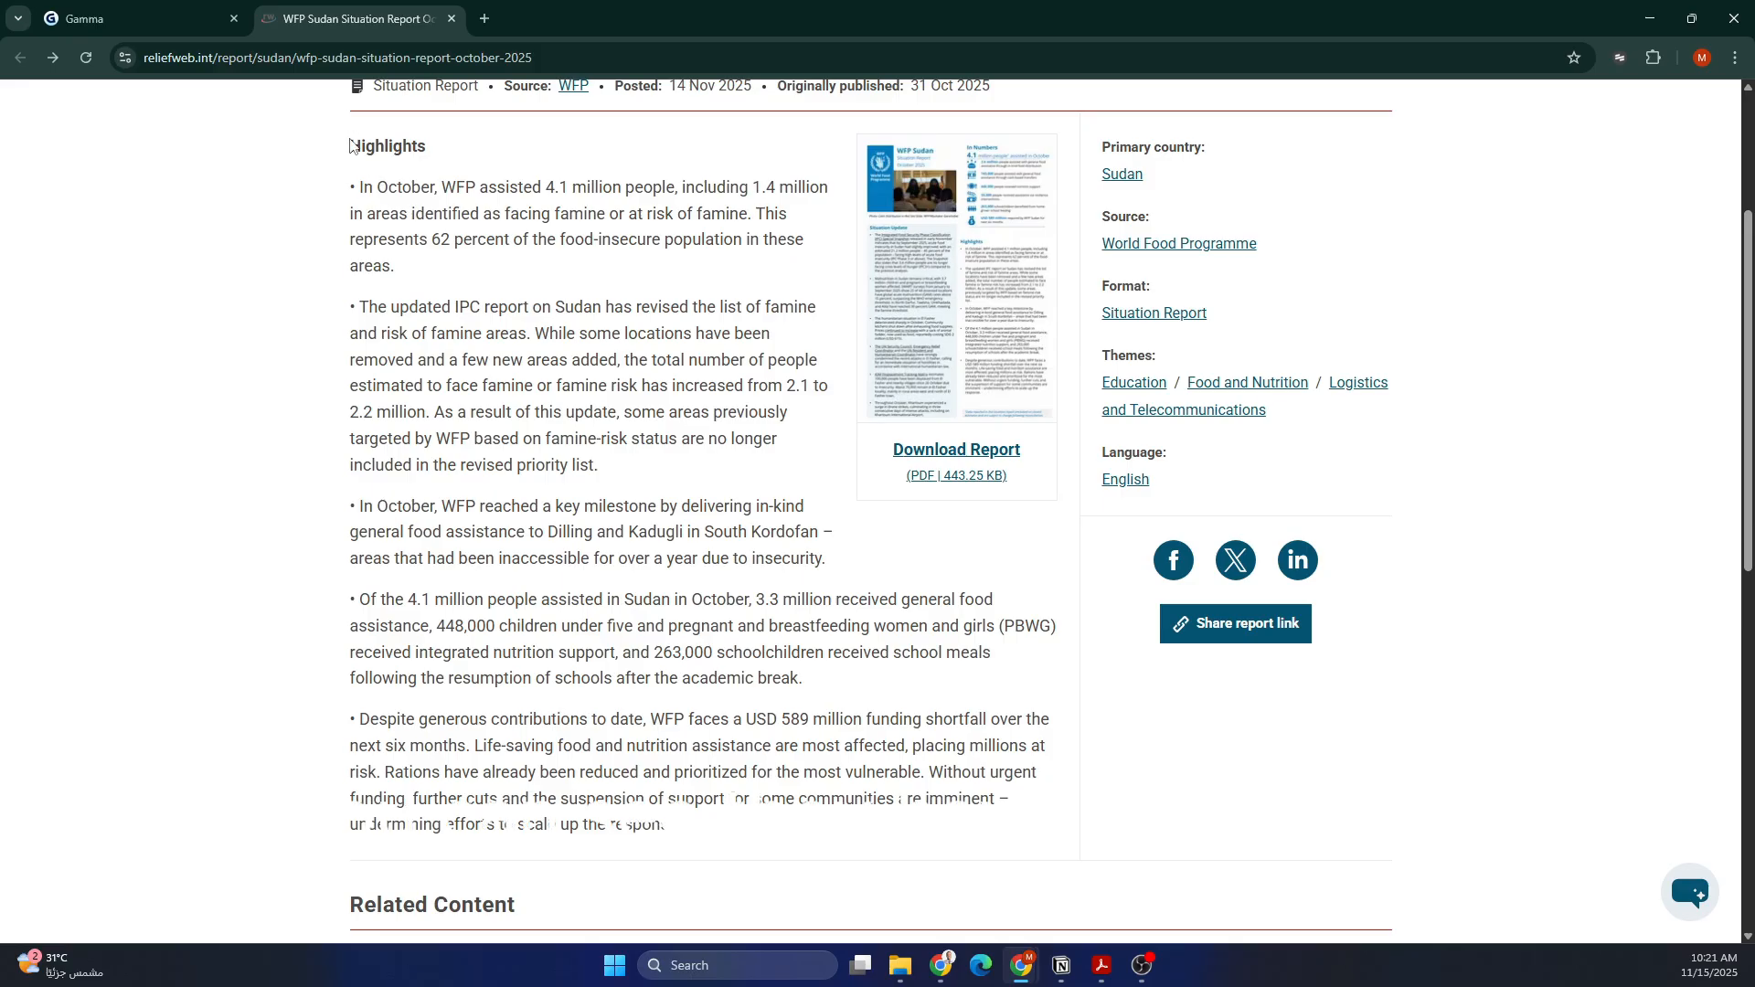
pyautogui.moveTo(351, 144); pyautogui.dragTo(603, 652)
pyautogui.scroll(-2, 601, 663)
pyautogui.scroll(2, 600, 663)
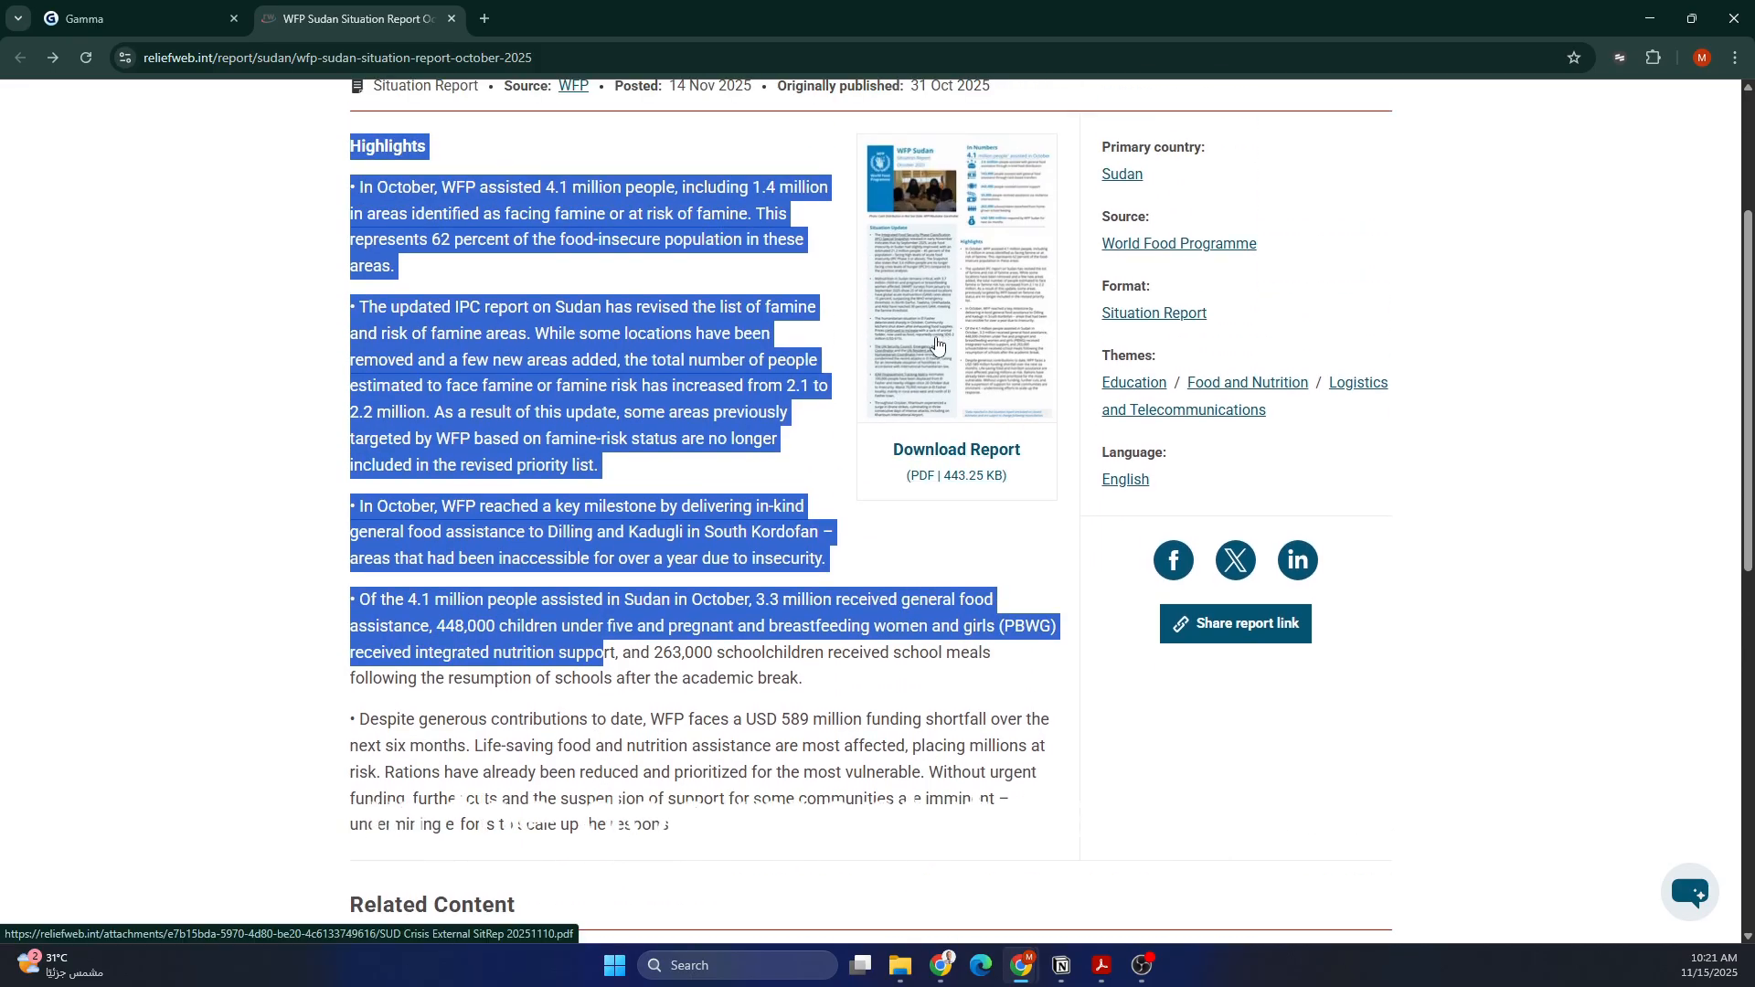
# Step: Return to Gamma, import the file SUD Crisis External SitRep 20251110.pdf and continue with Presentation as the content type
pyautogui.click(159, 7)
pyautogui.click(1116, 518)
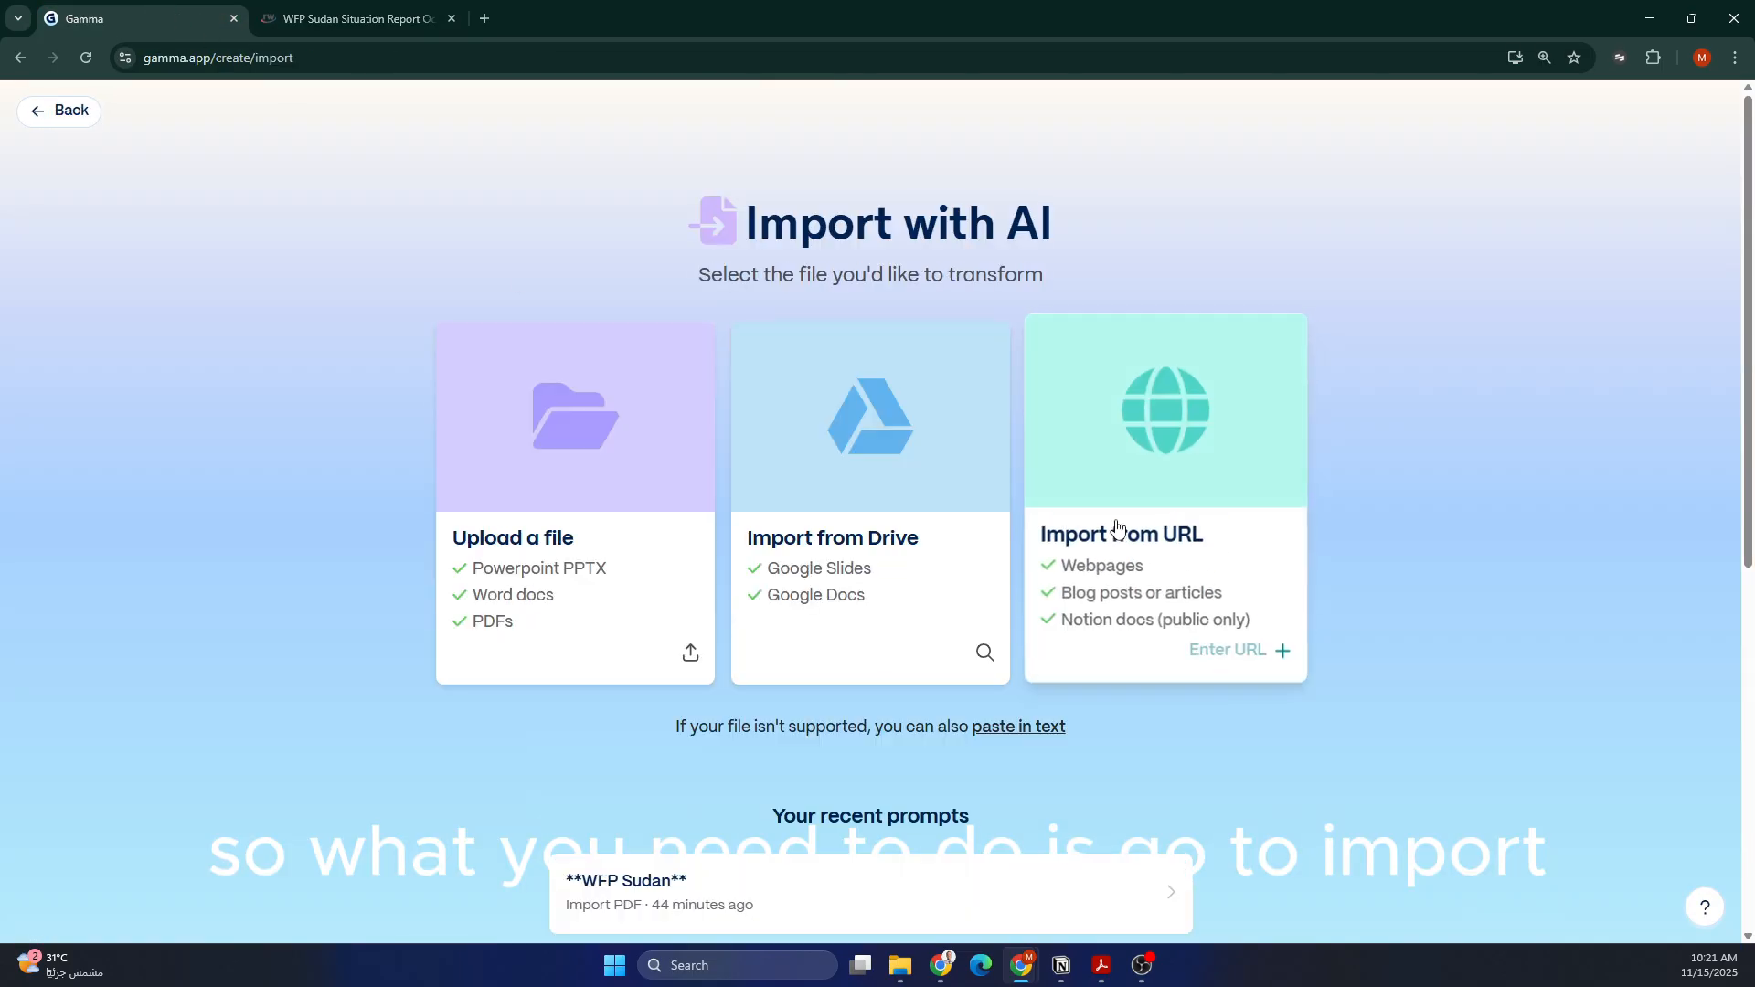
pyautogui.click(583, 585)
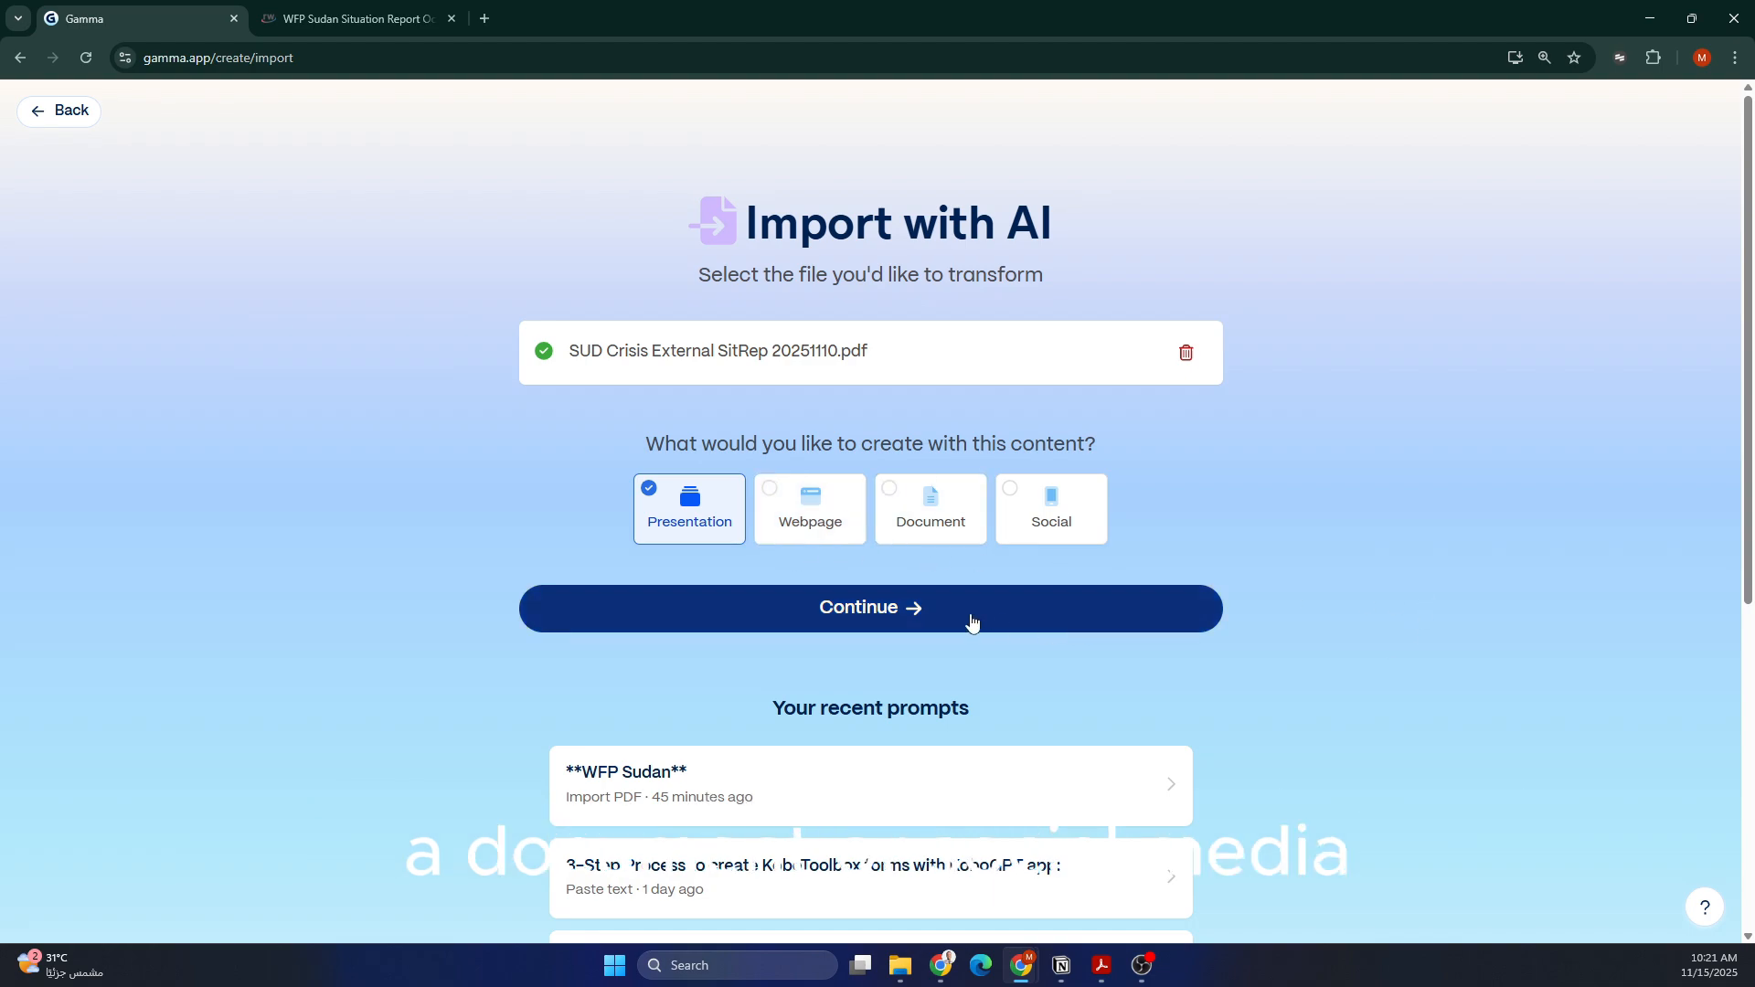
pyautogui.click(878, 622)
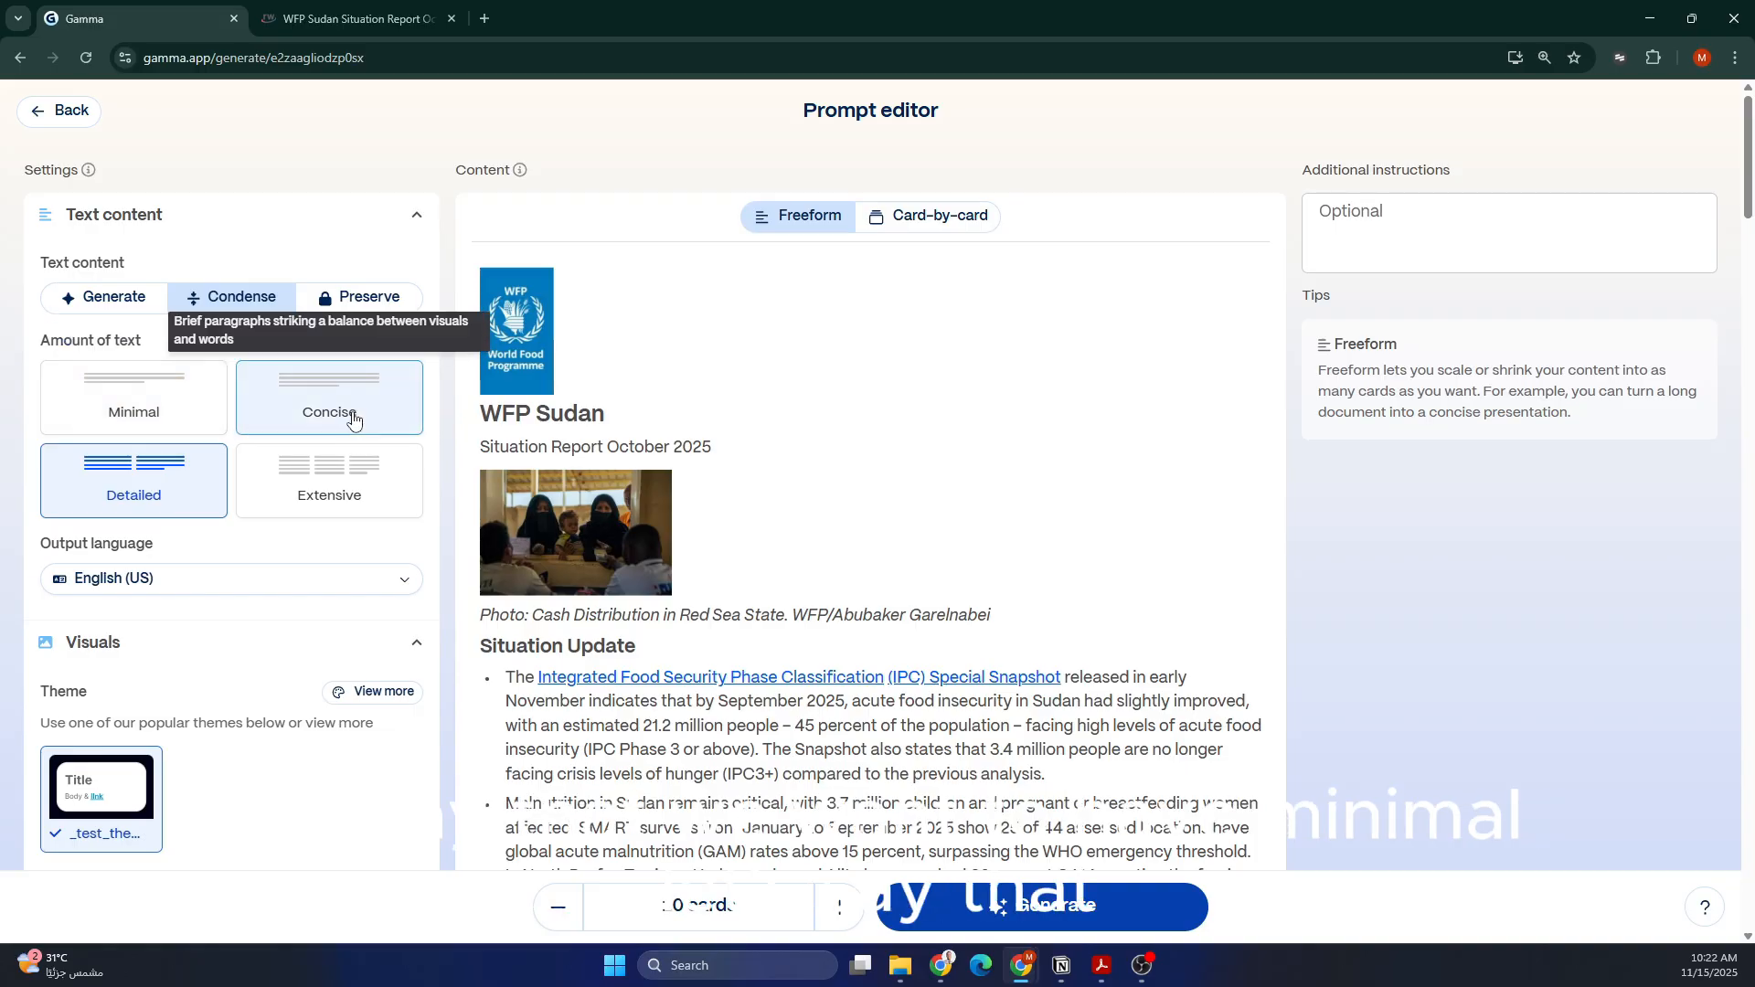
# Step: Try the Minimal amount of text, then set the text content to Preserve with the report split card-by-card
pyautogui.click(157, 417)
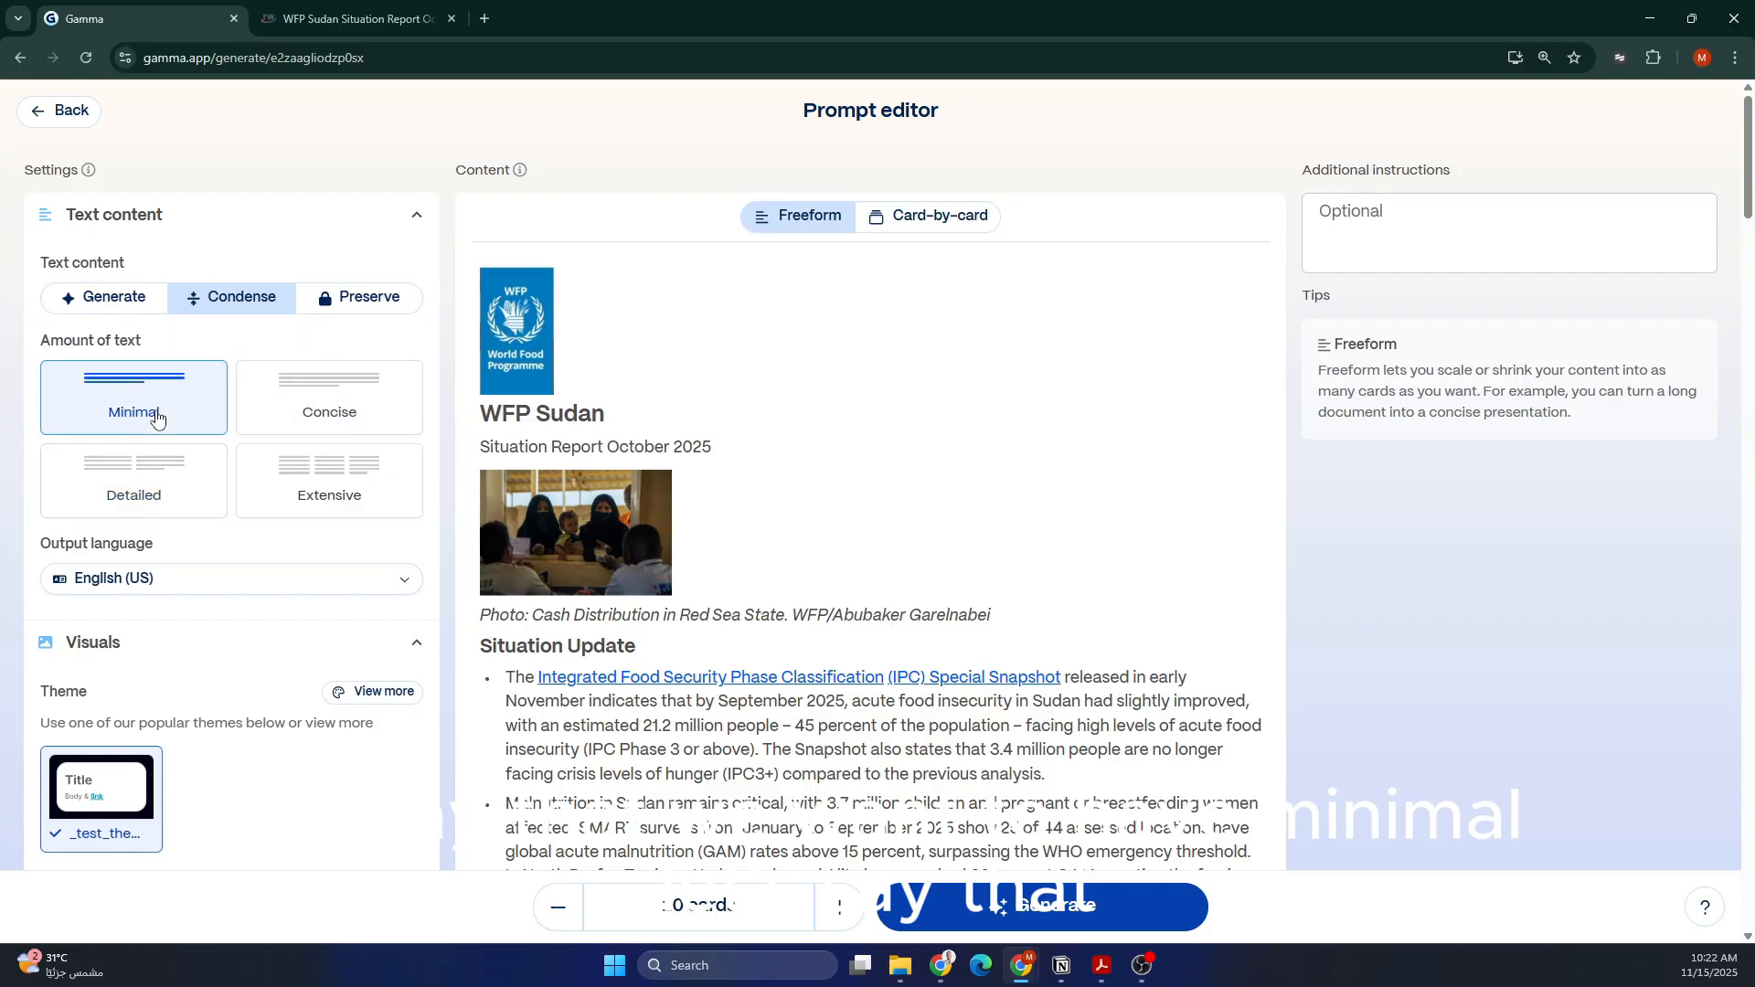
pyautogui.click(356, 302)
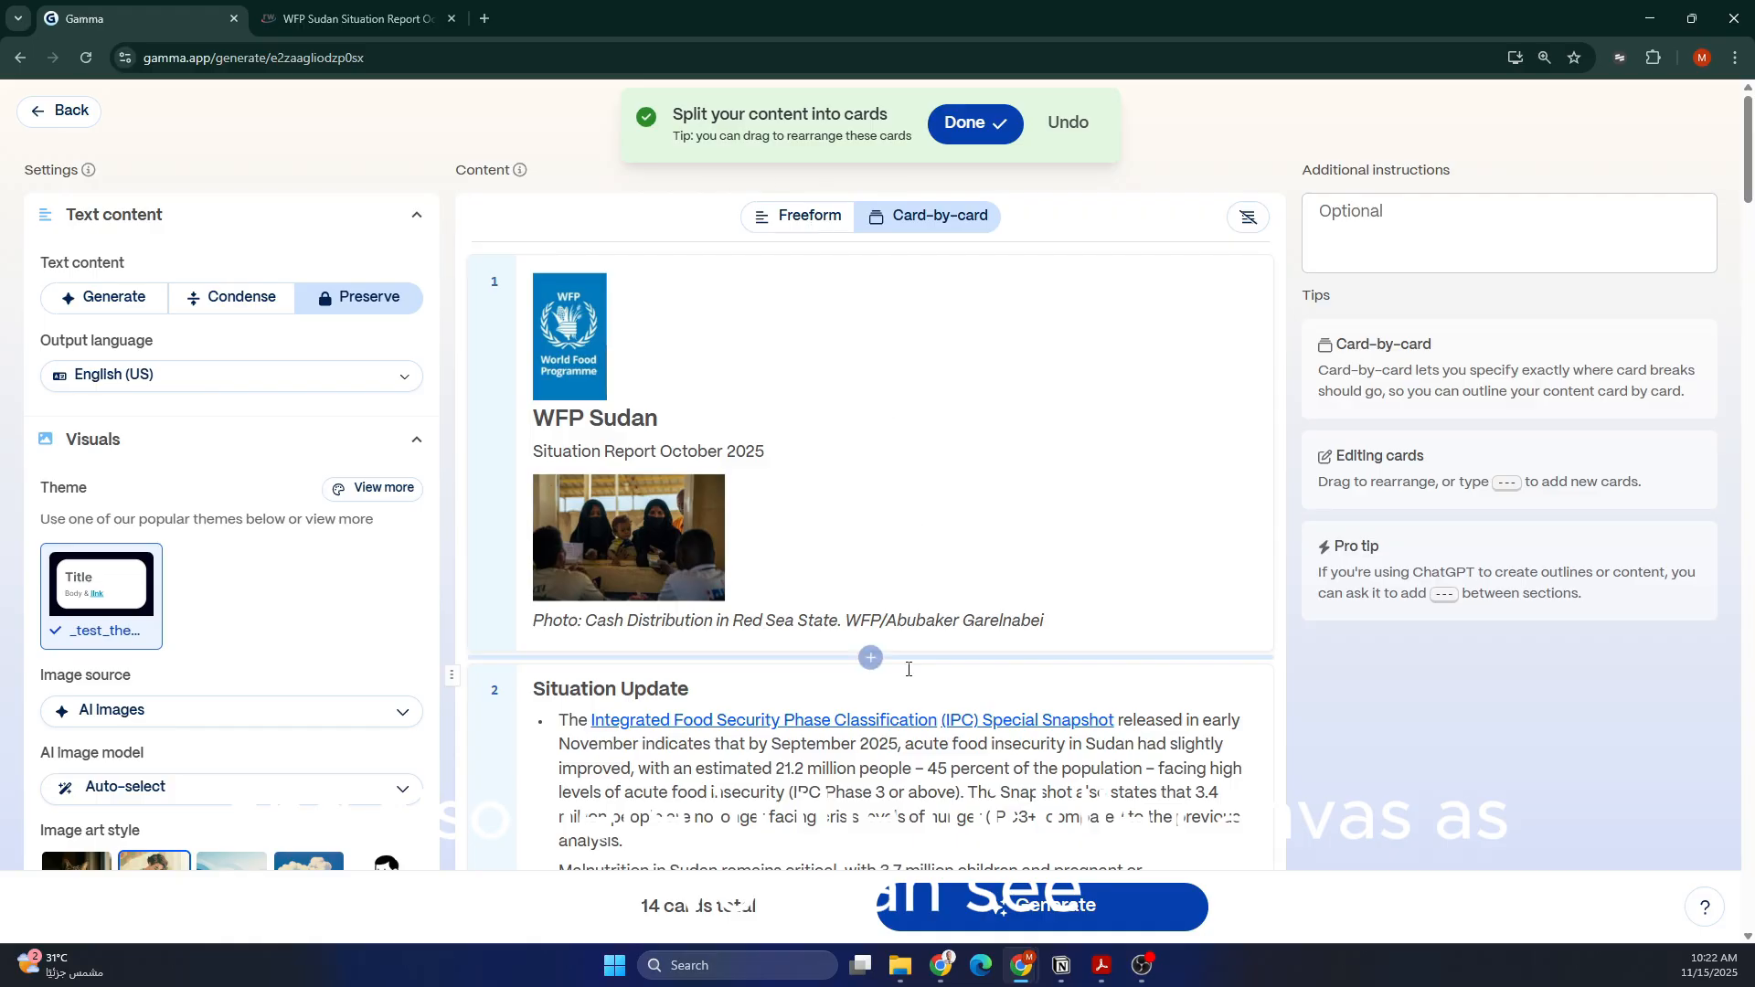
pyautogui.scroll(-1, 899, 703)
pyautogui.scroll(-2, 898, 703)
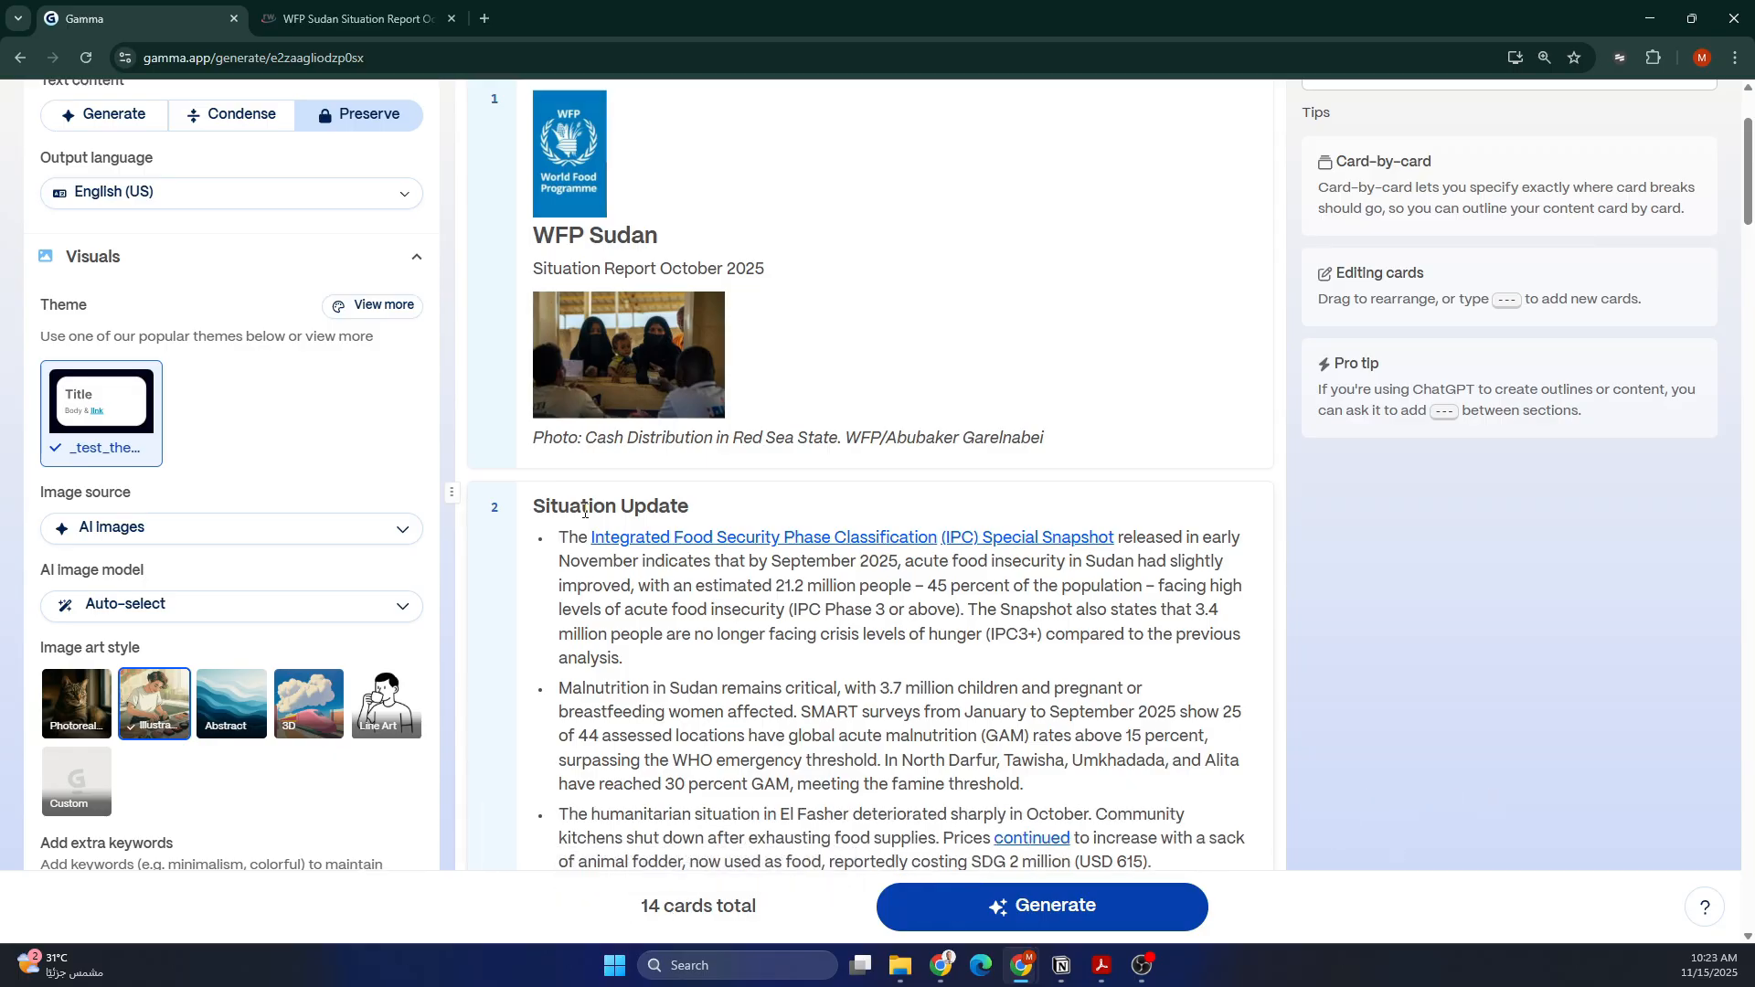
# Step: Apply the standard theme Nova to the presentation
pyautogui.scroll(1, 209, 331)
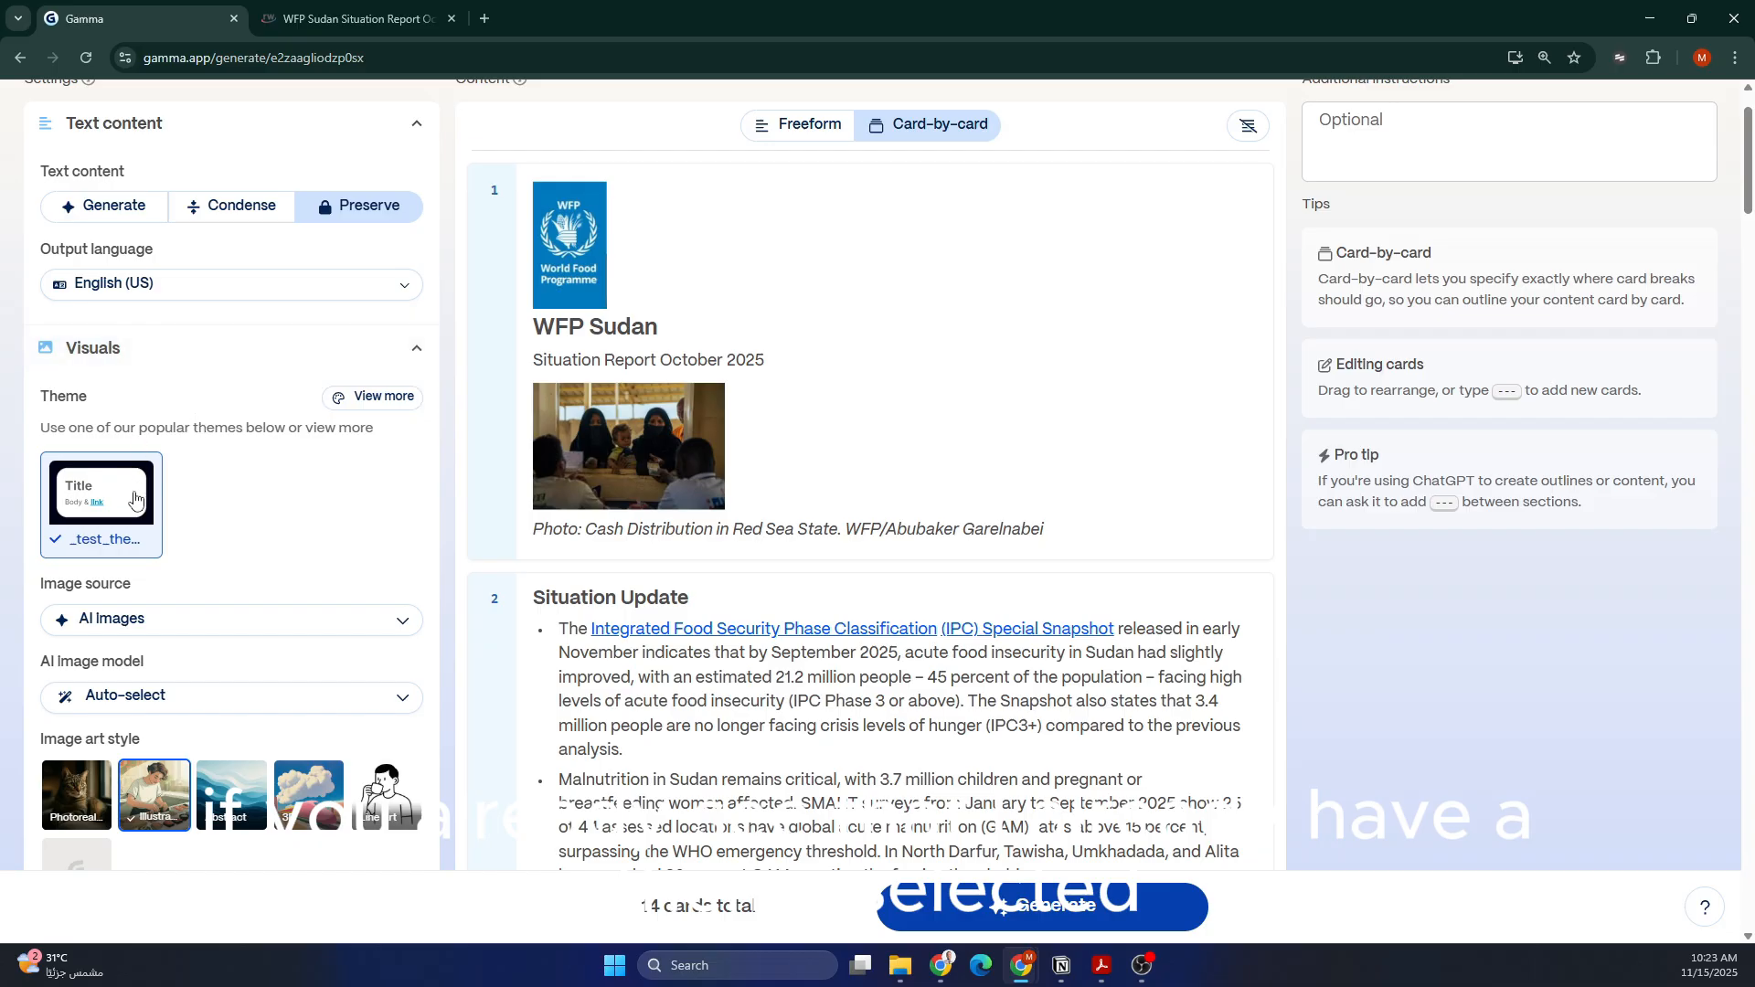
pyautogui.click(384, 402)
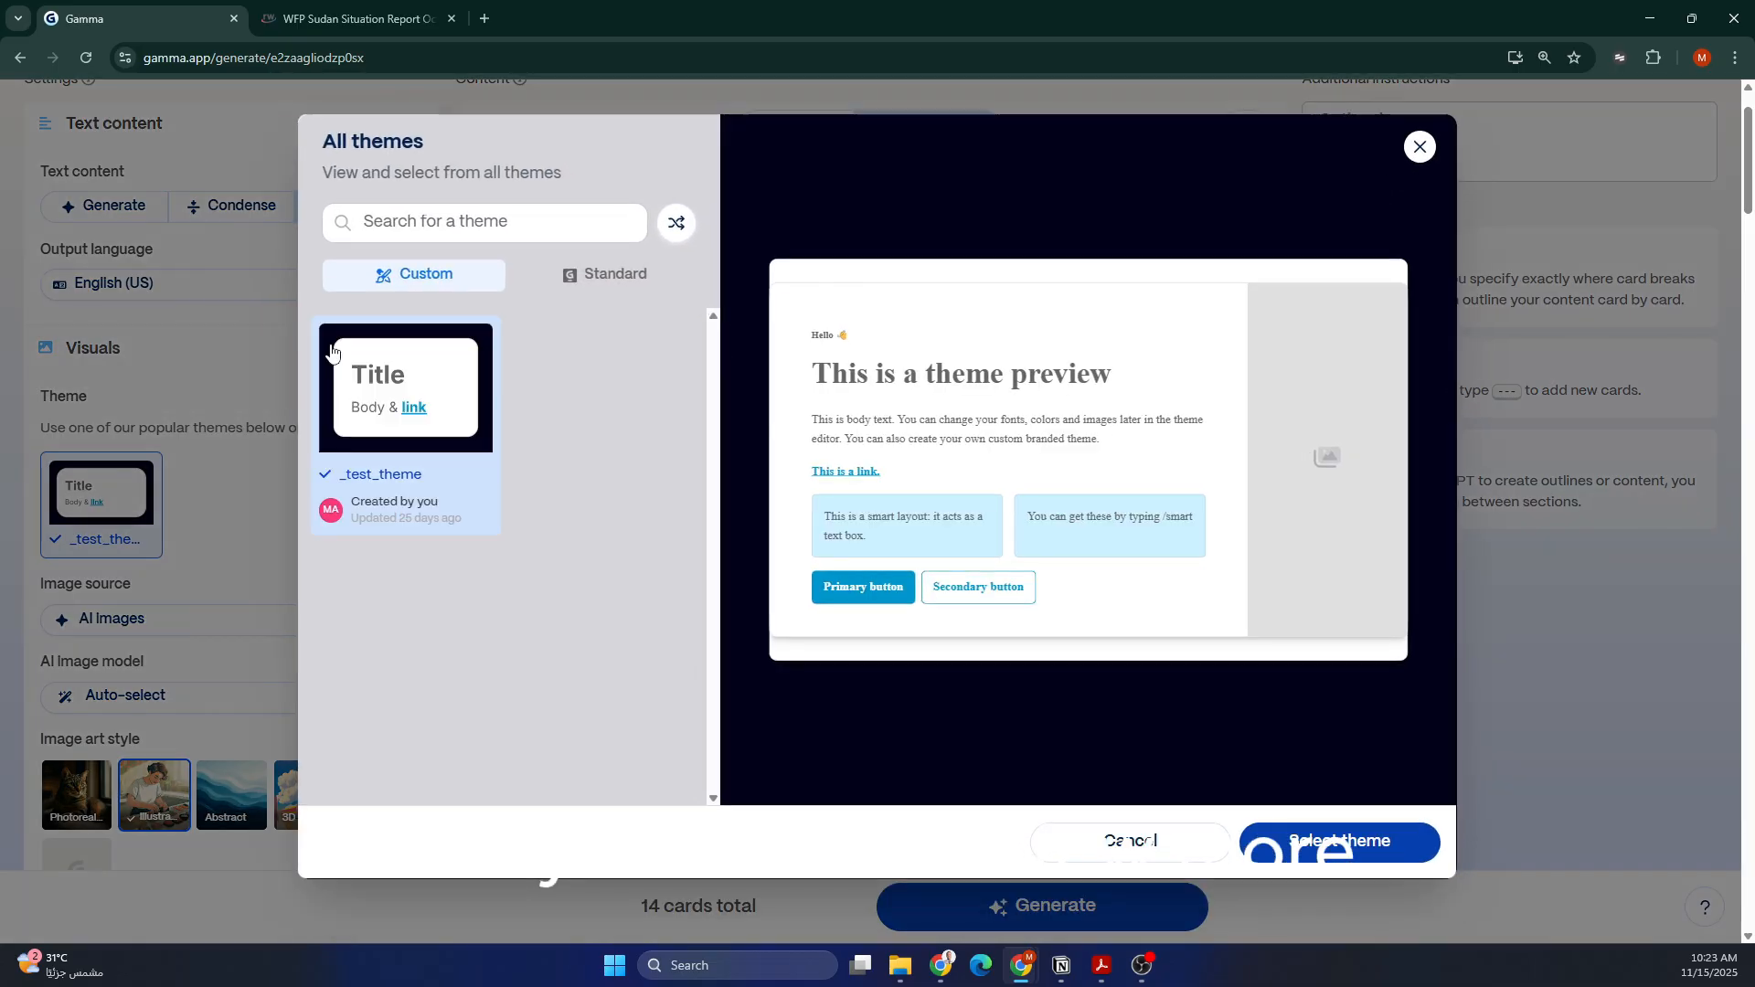
pyautogui.click(605, 279)
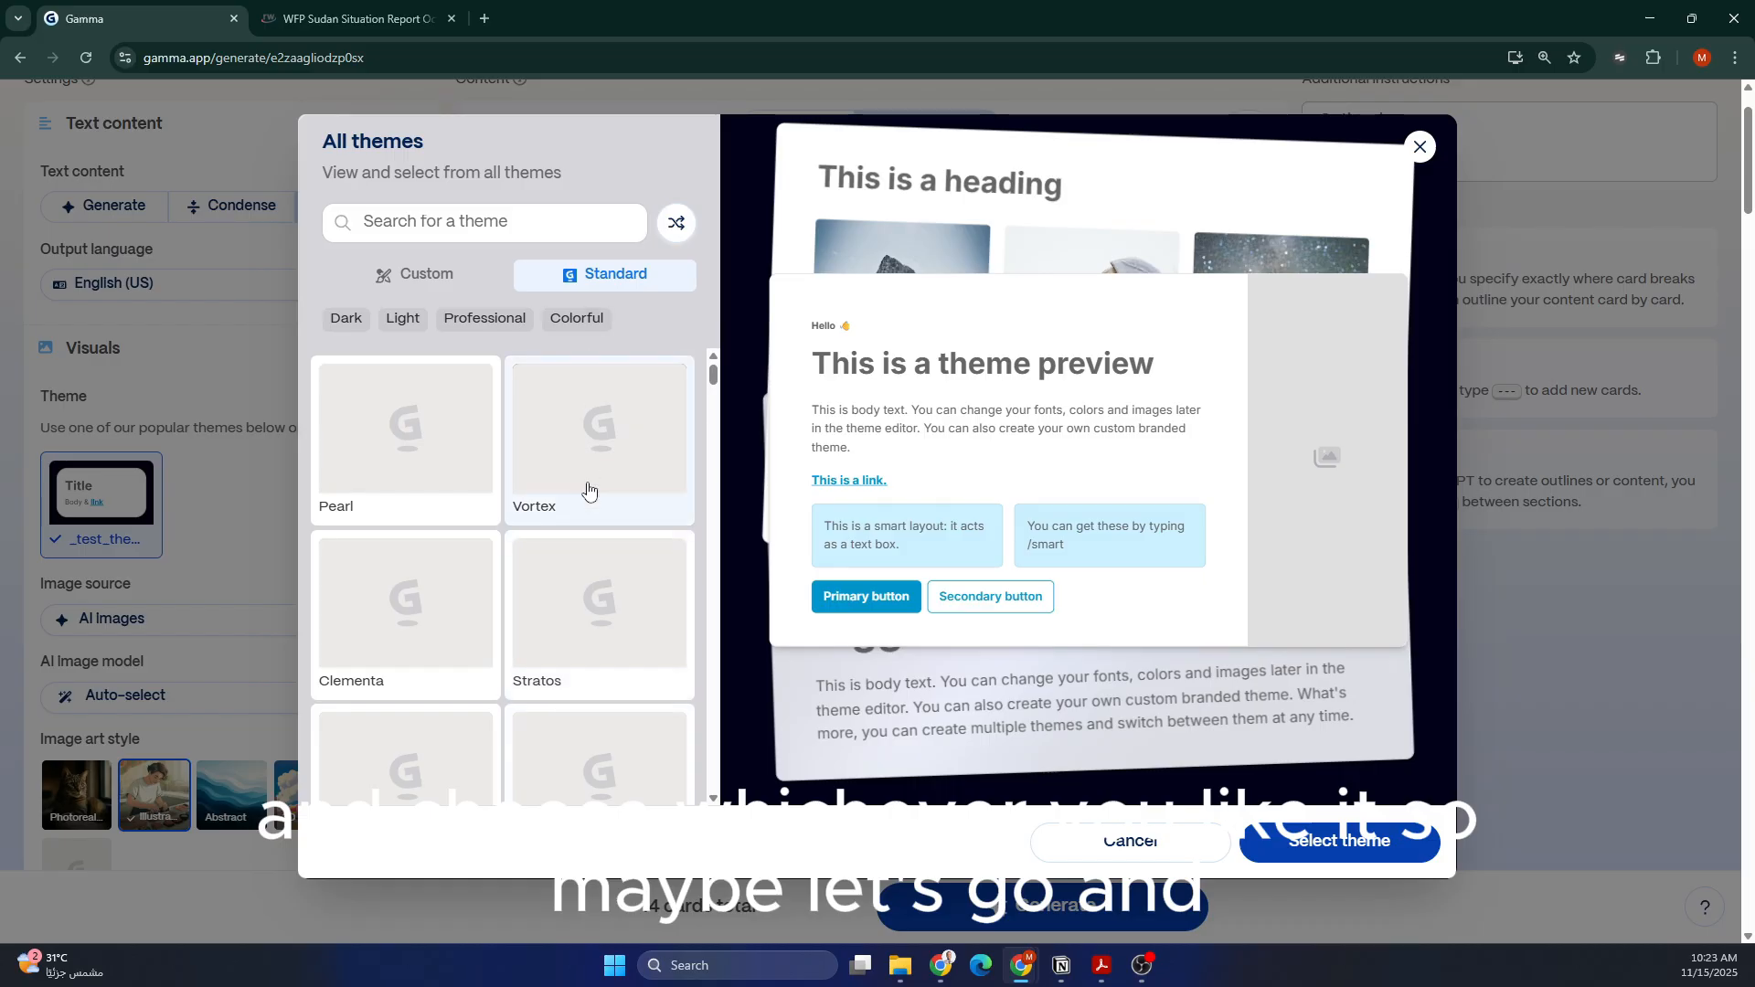
pyautogui.scroll(-3, 585, 591)
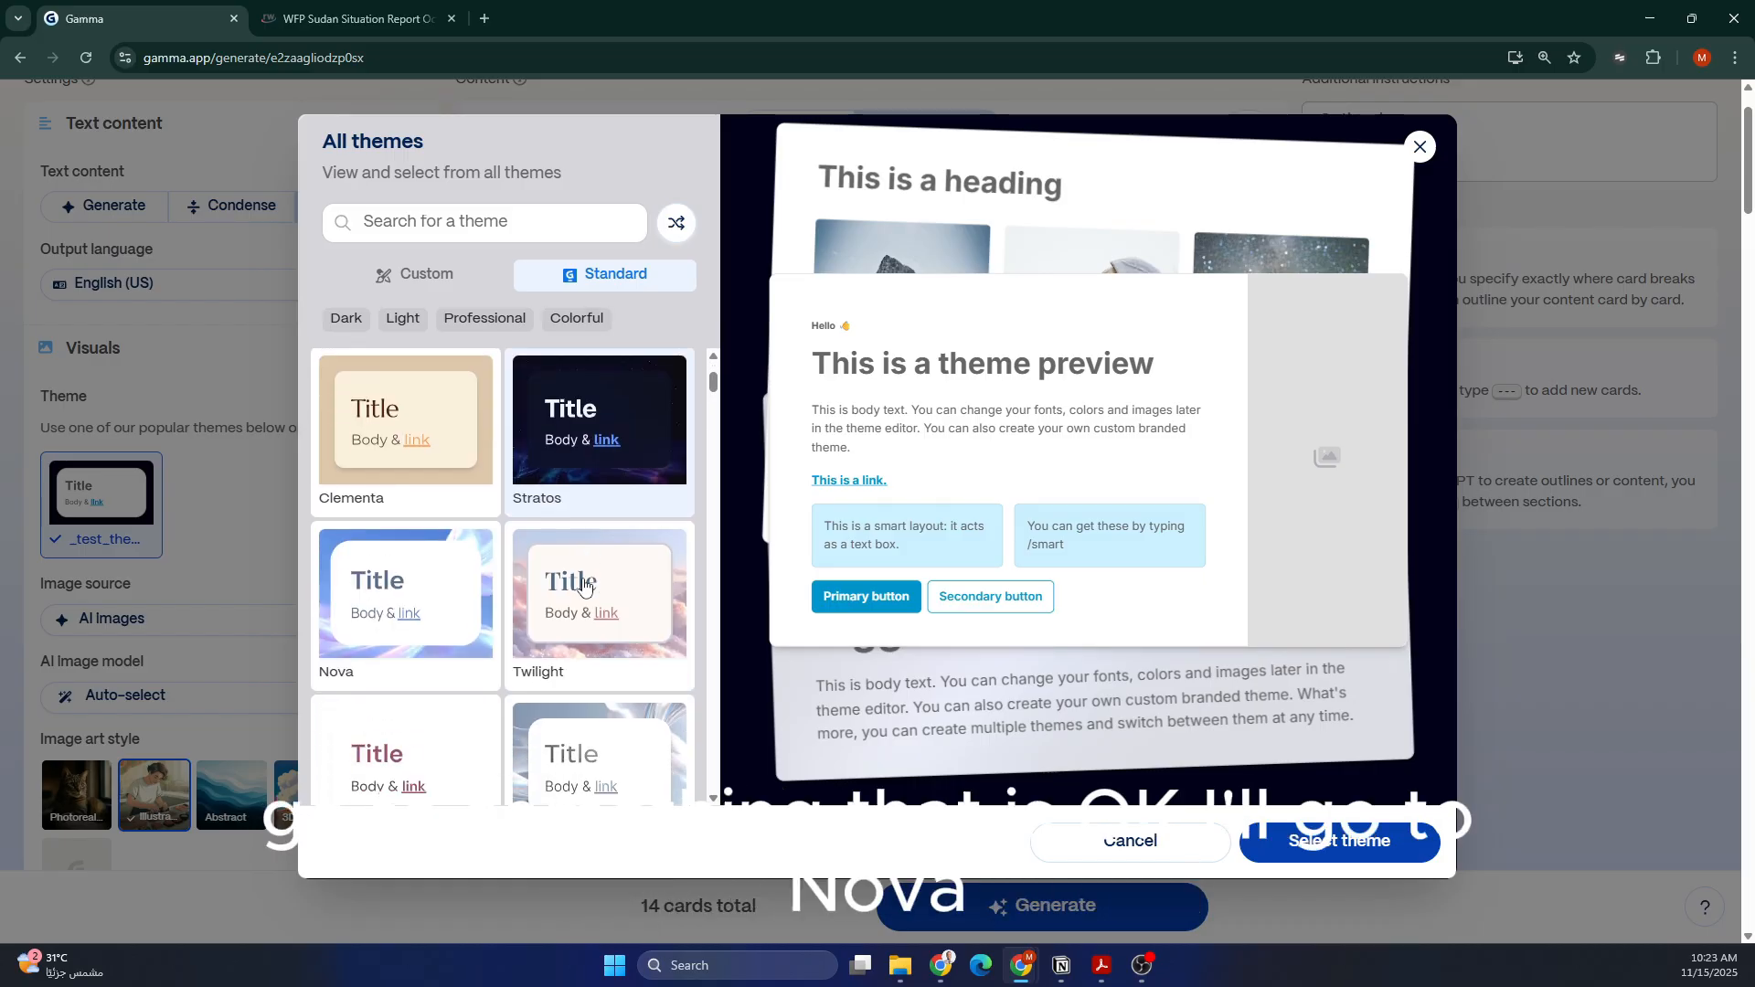
pyautogui.click(478, 582)
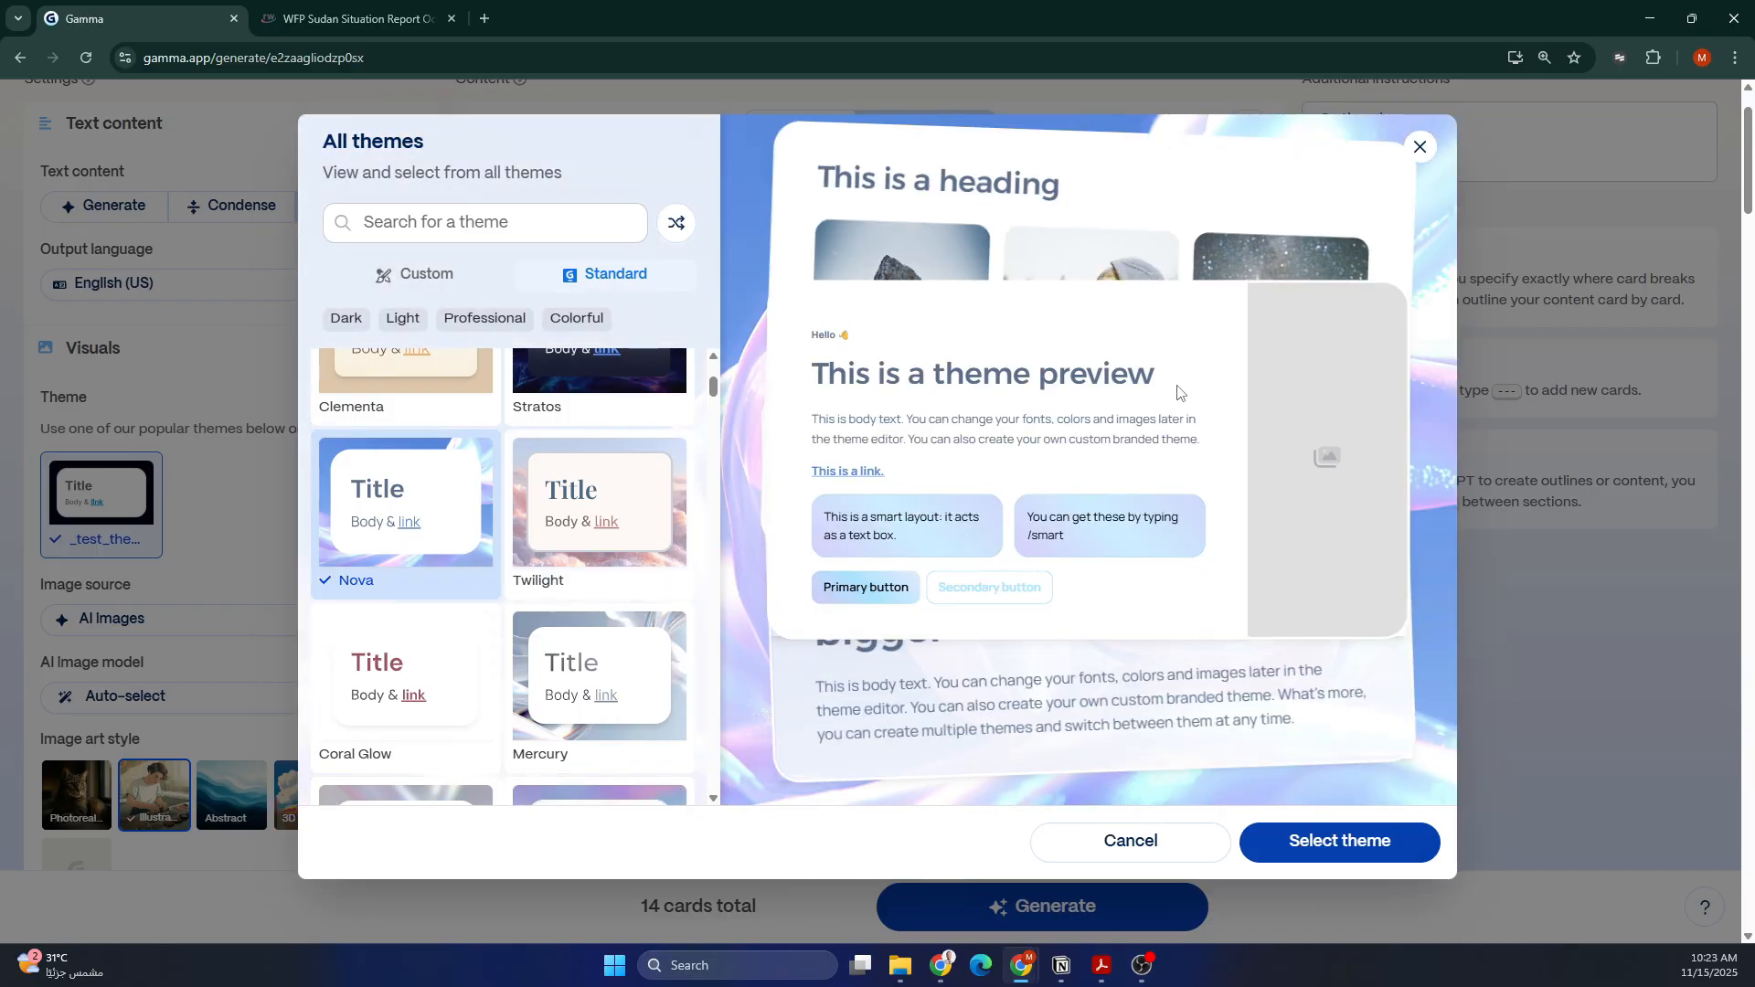
pyautogui.click(1333, 858)
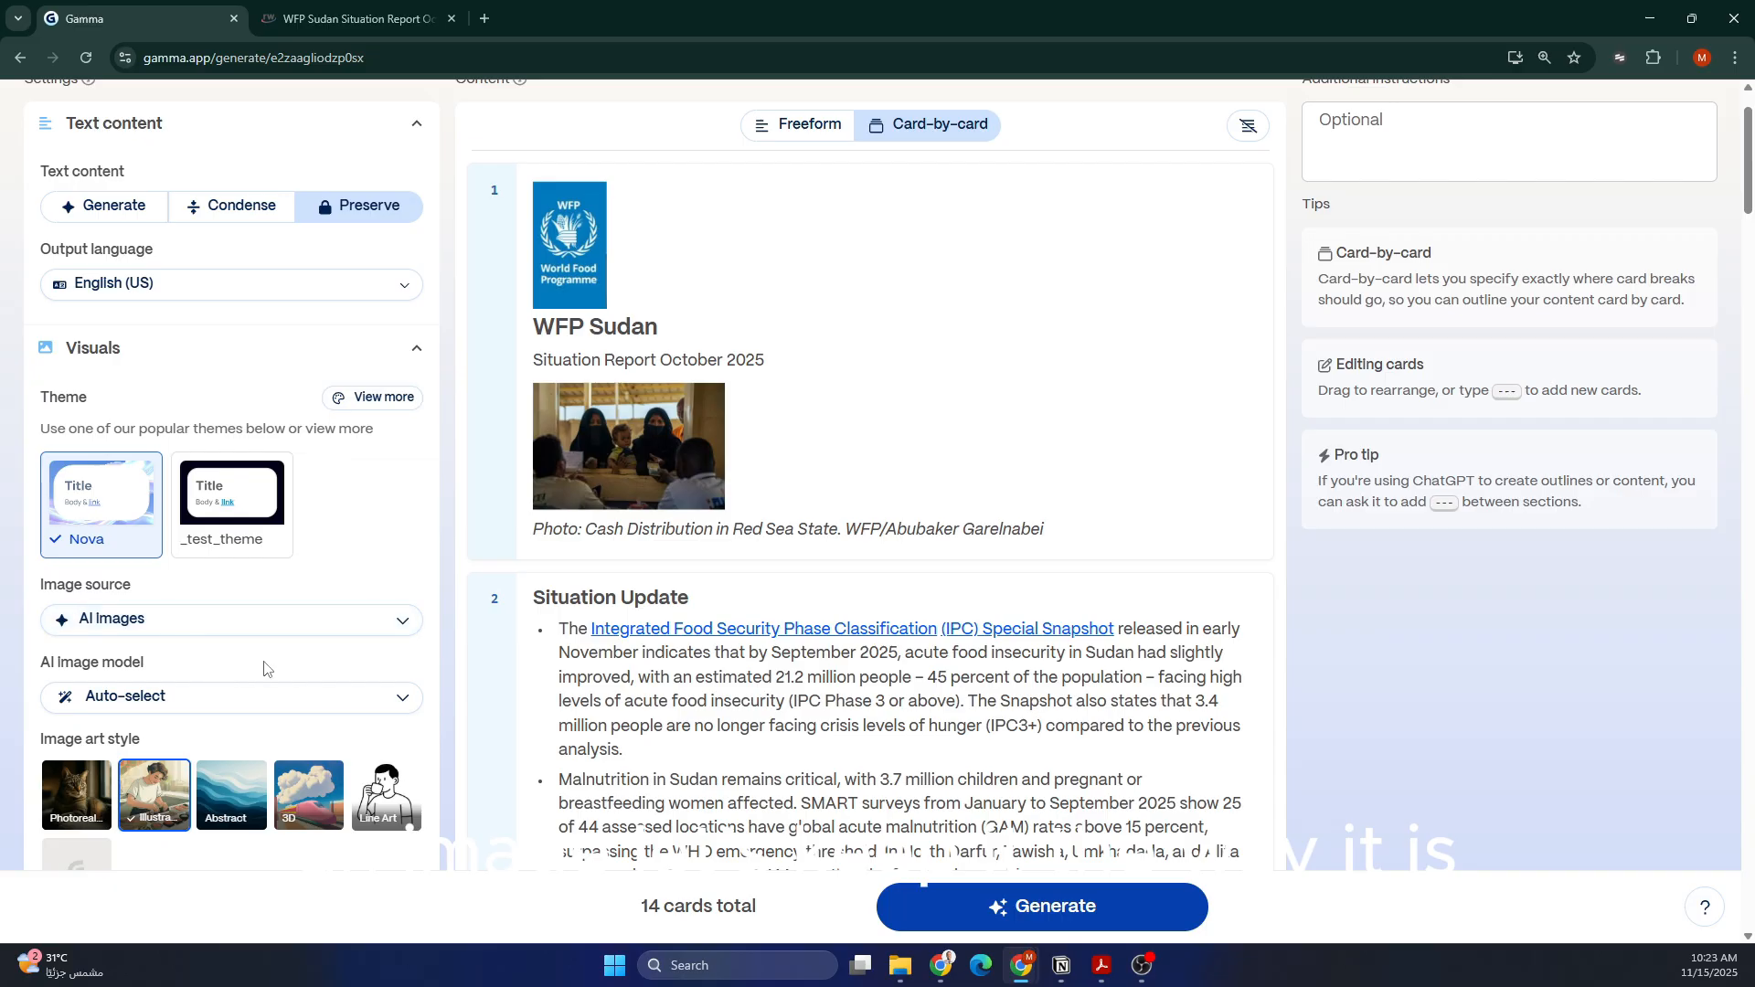
# Step: Set the presentation format's page style to Traditional
pyautogui.scroll(-5, 275, 736)
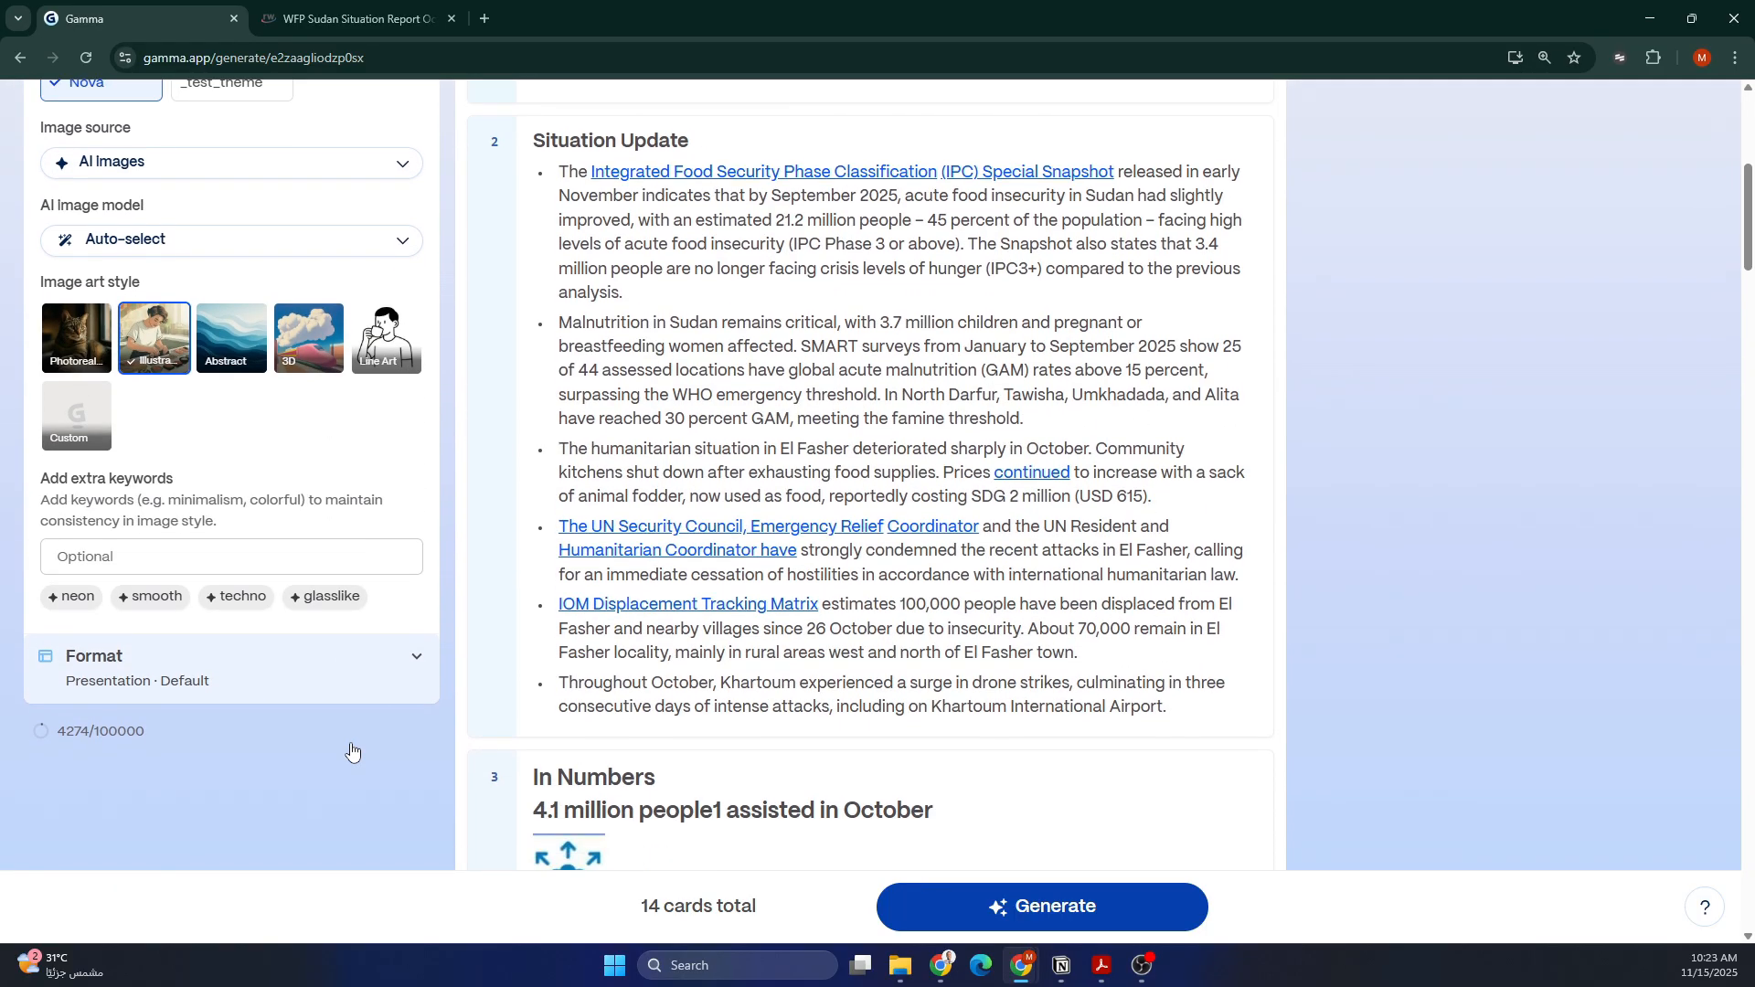
pyautogui.click(252, 676)
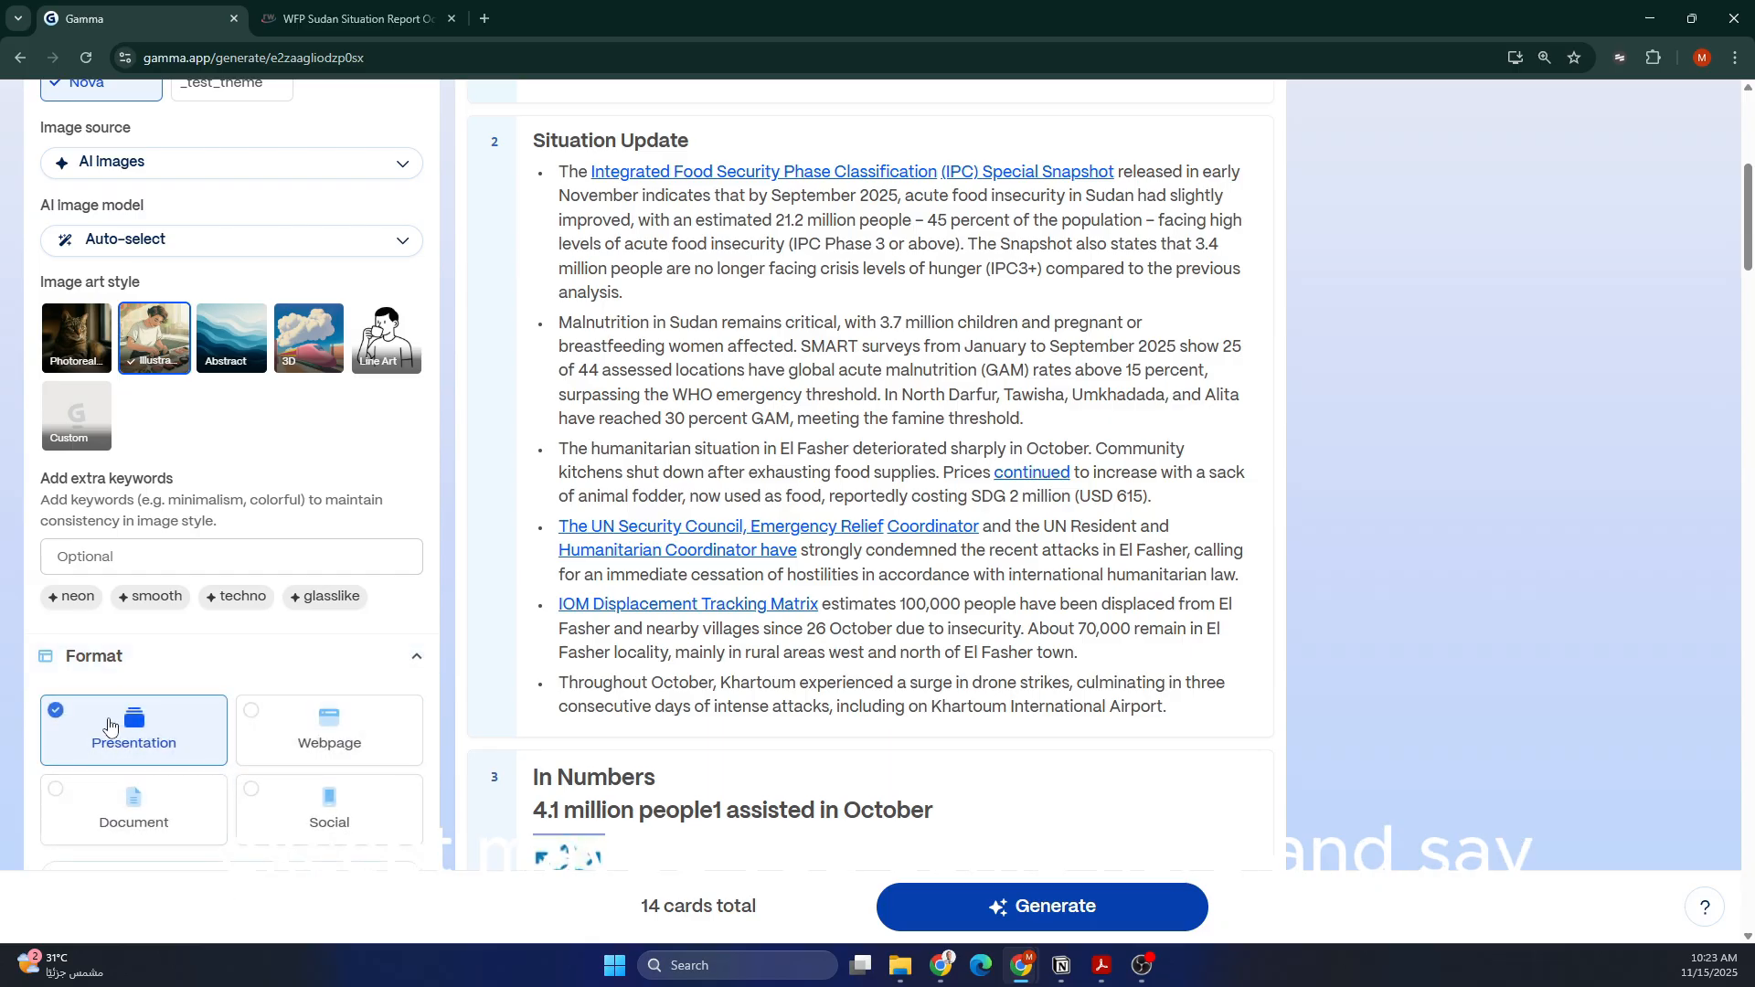
pyautogui.scroll(-1, 111, 760)
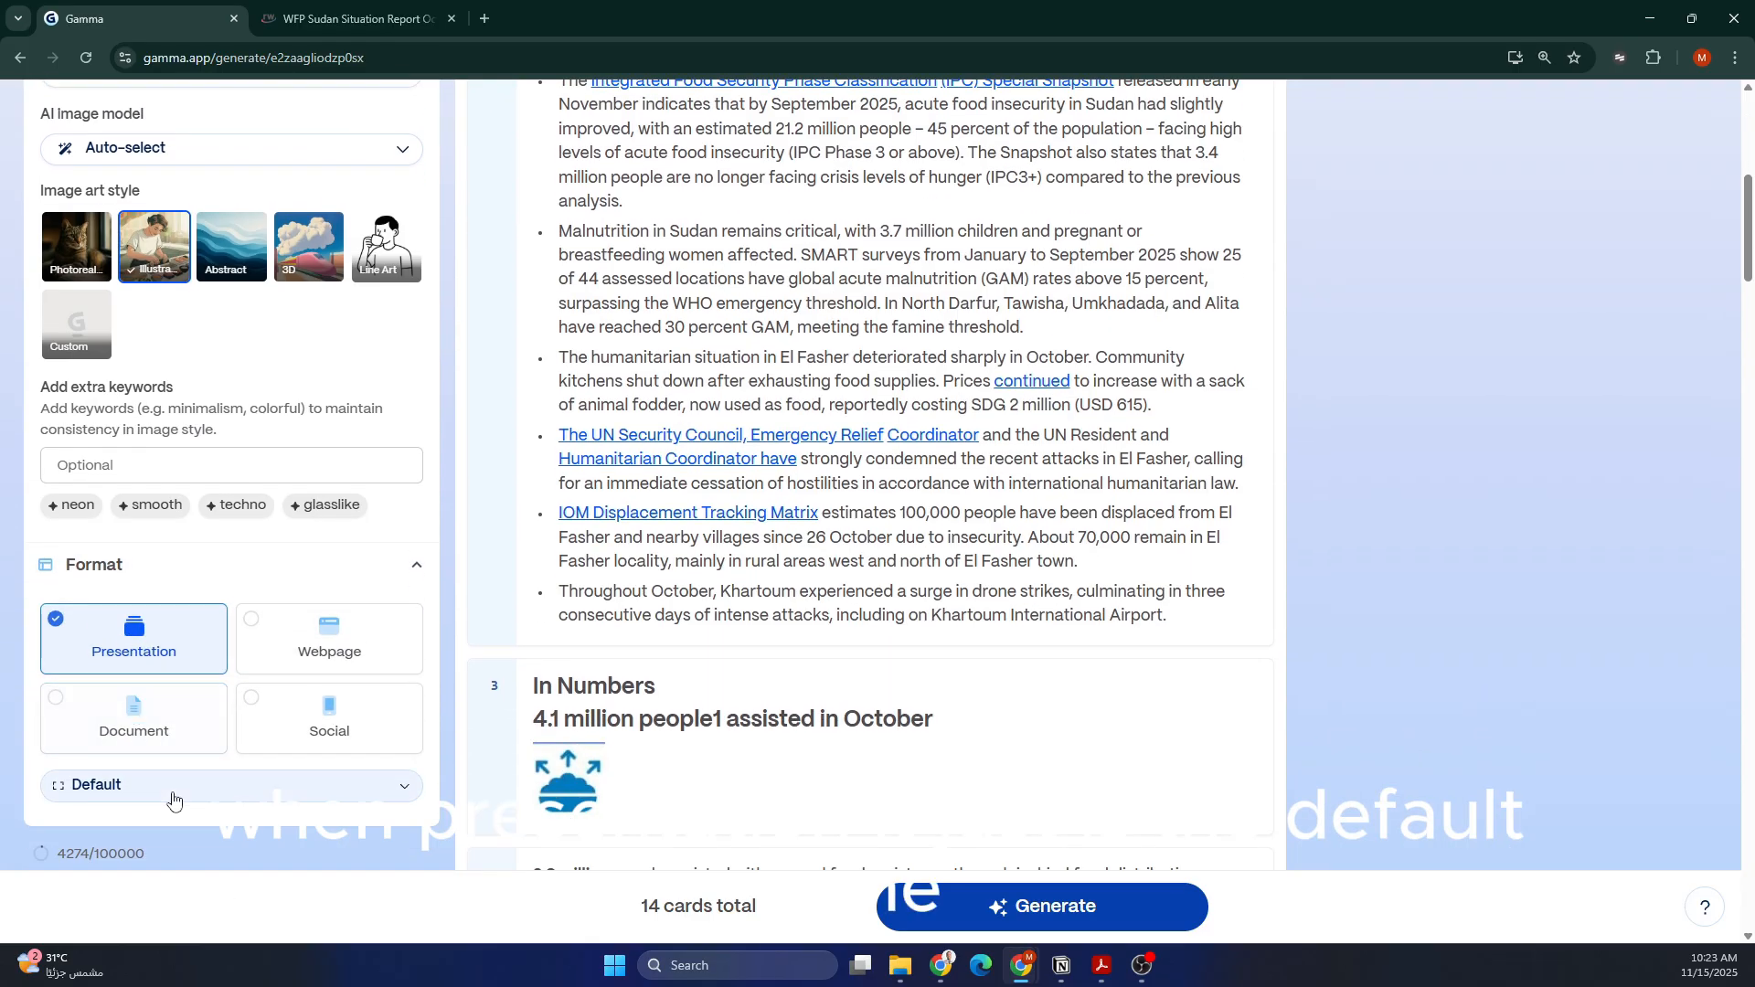
pyautogui.scroll(-1, 173, 803)
pyautogui.click(126, 694)
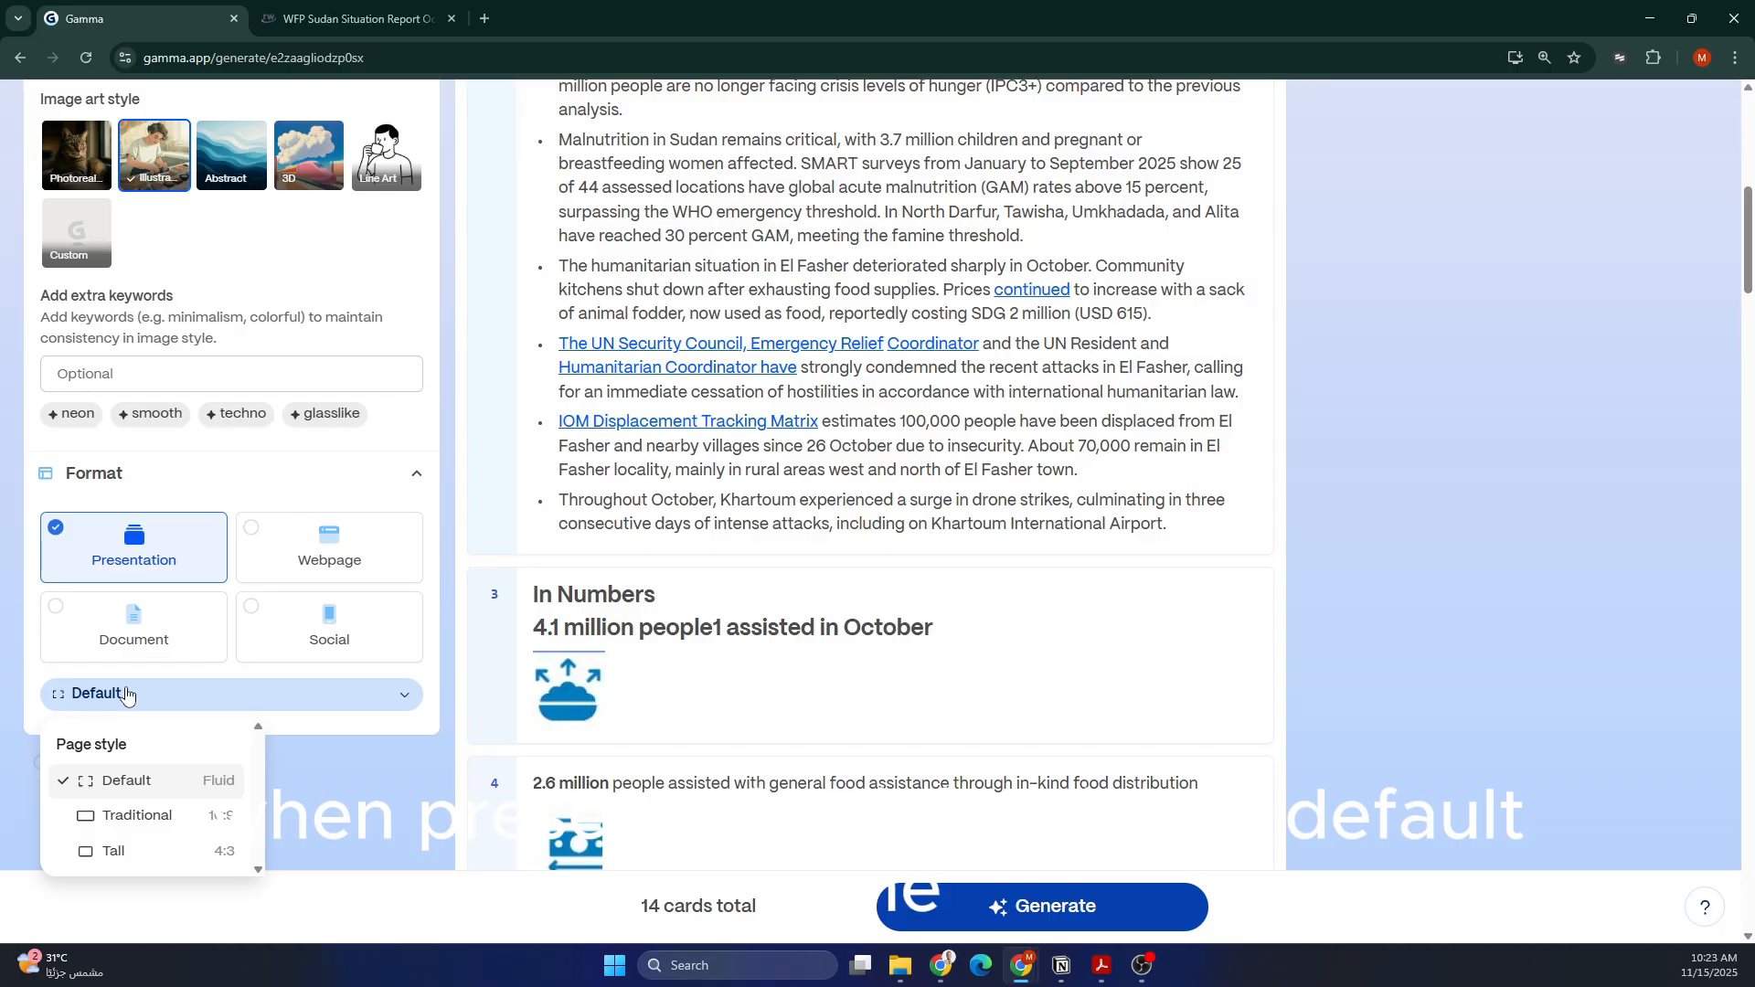
pyautogui.click(184, 817)
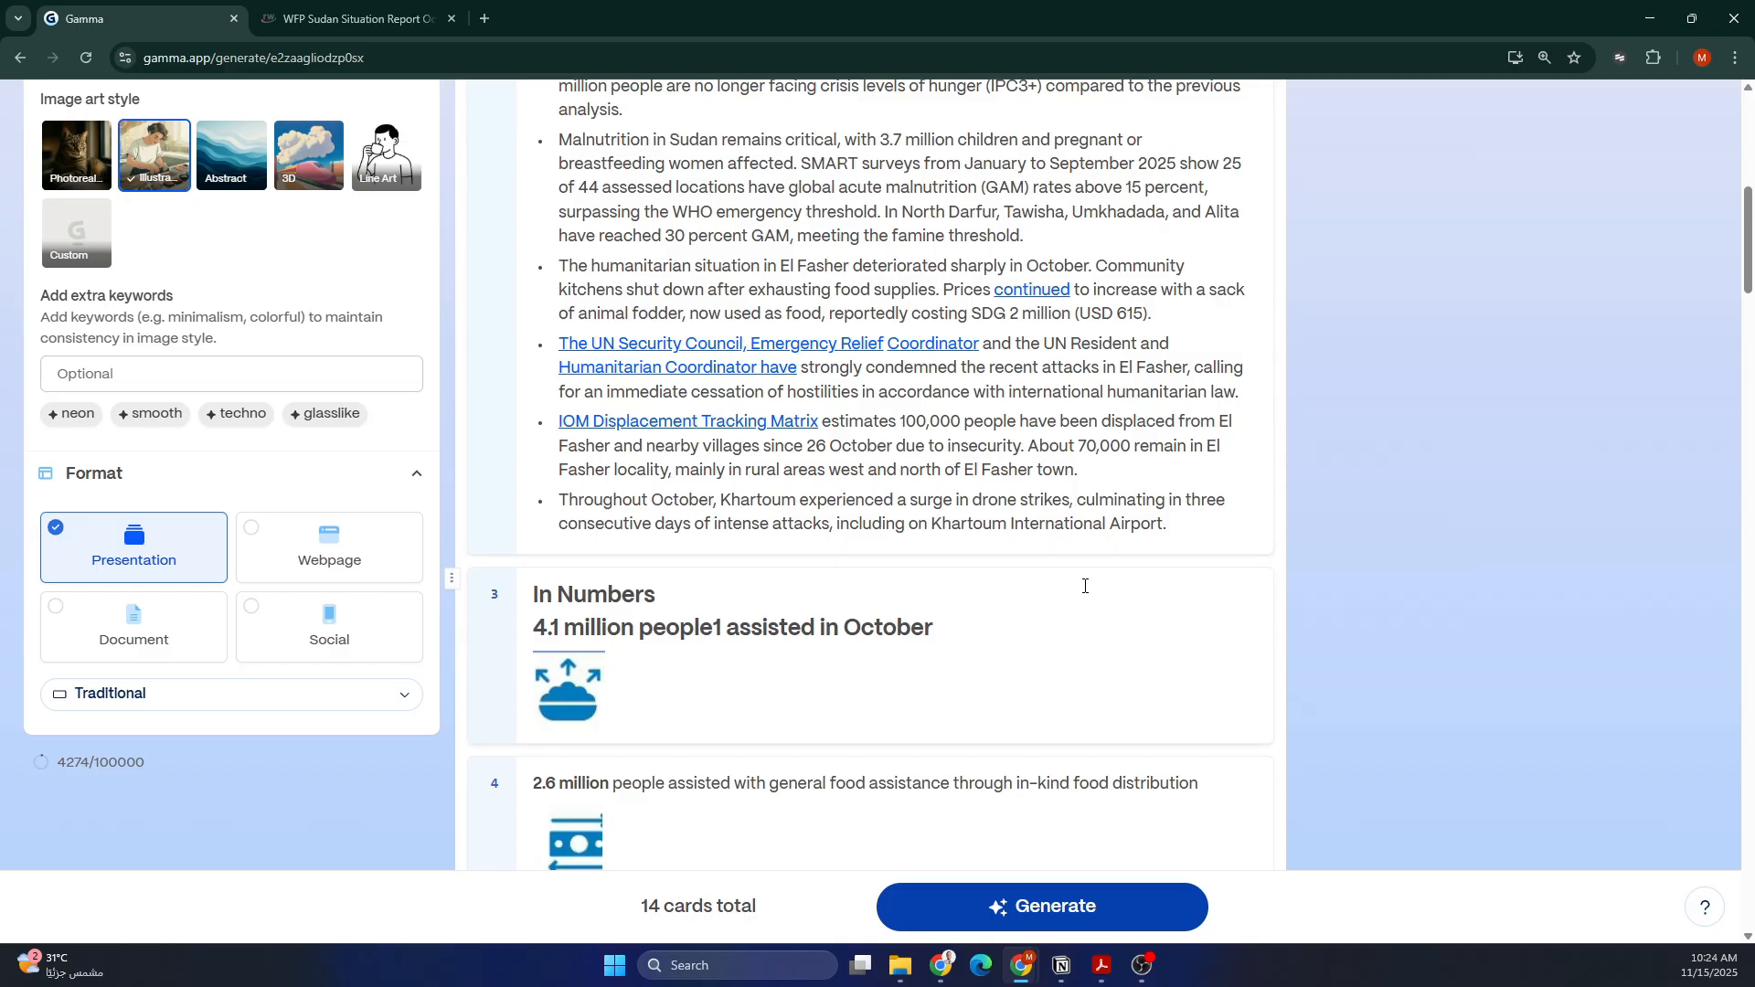
pyautogui.scroll(6, 1238, 650)
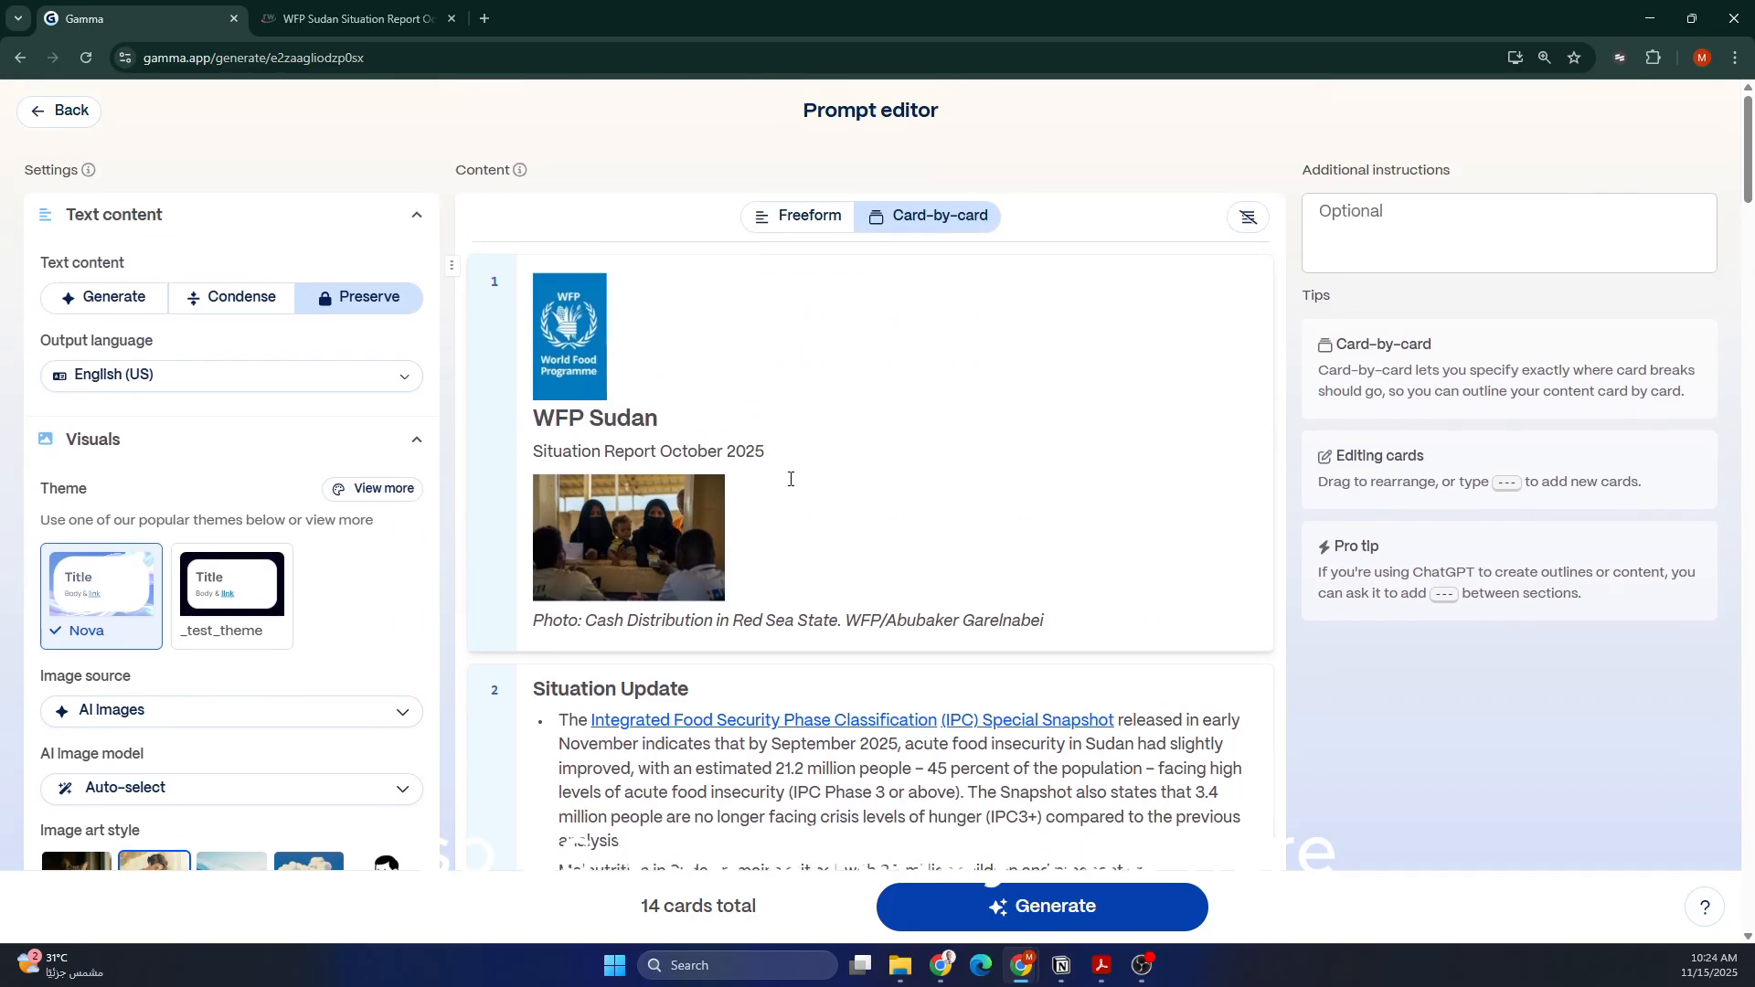
# Step: Check the imported card content in the prompt editor and generate the presentation from it
pyautogui.scroll(-2, 1018, 698)
pyautogui.scroll(-4, 1020, 698)
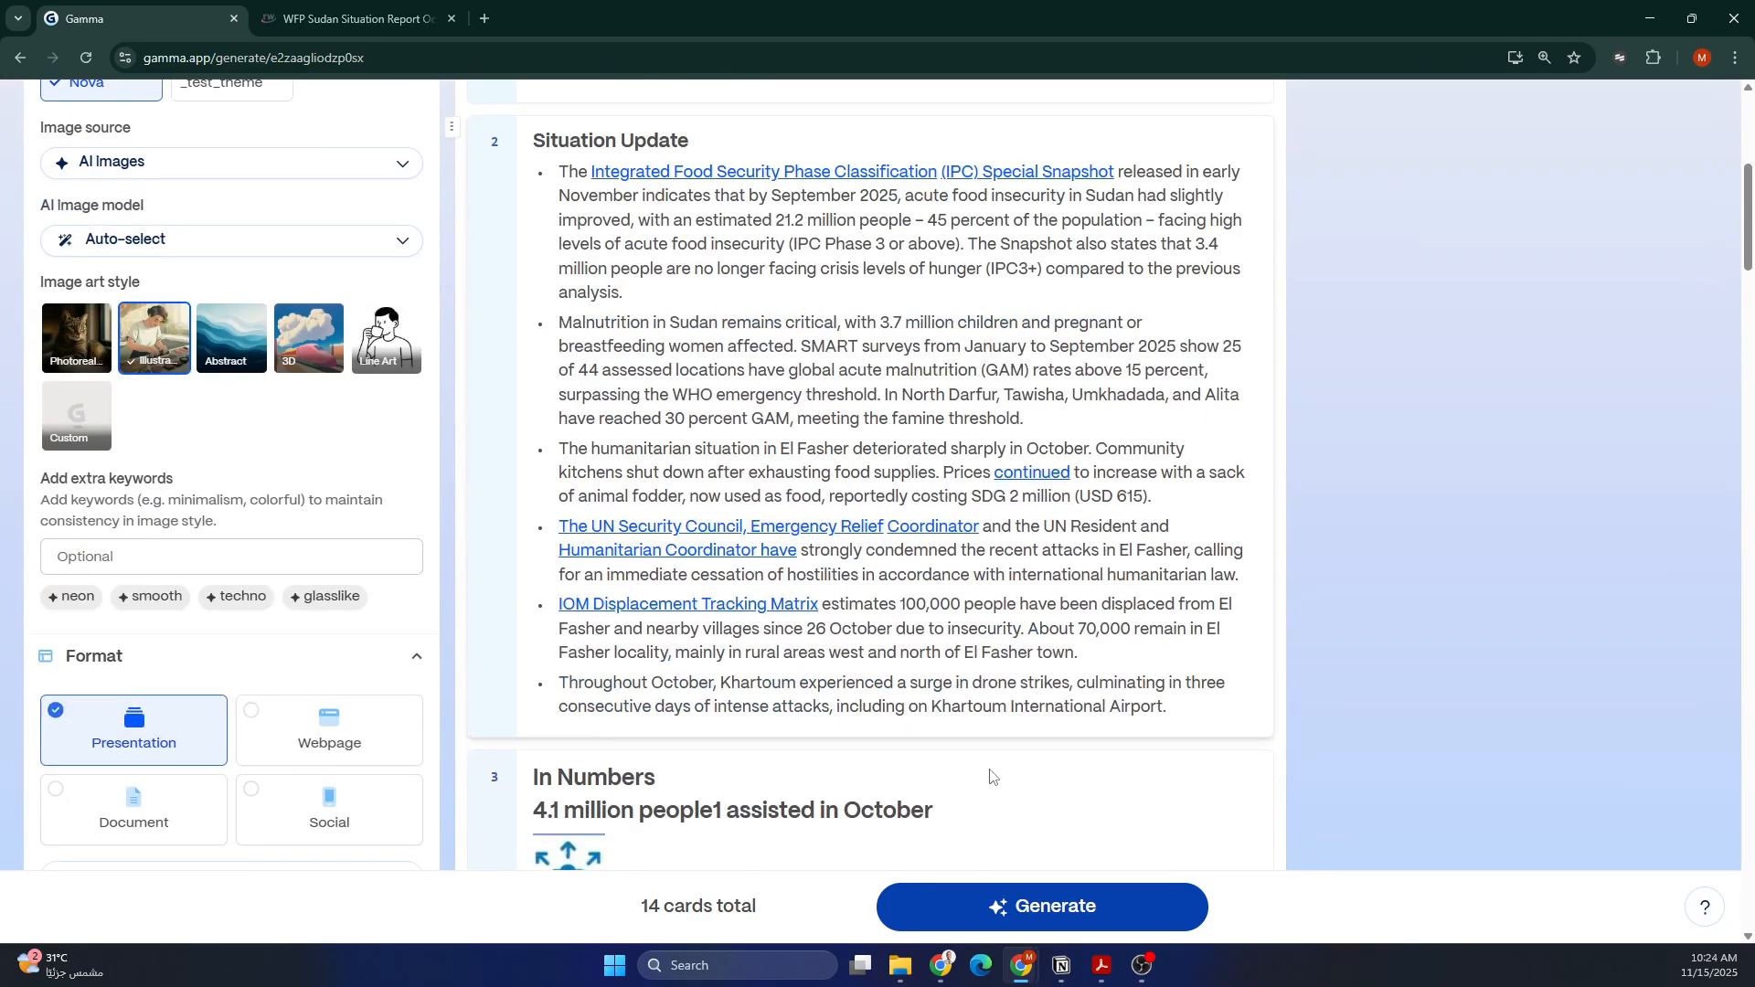
pyautogui.click(989, 905)
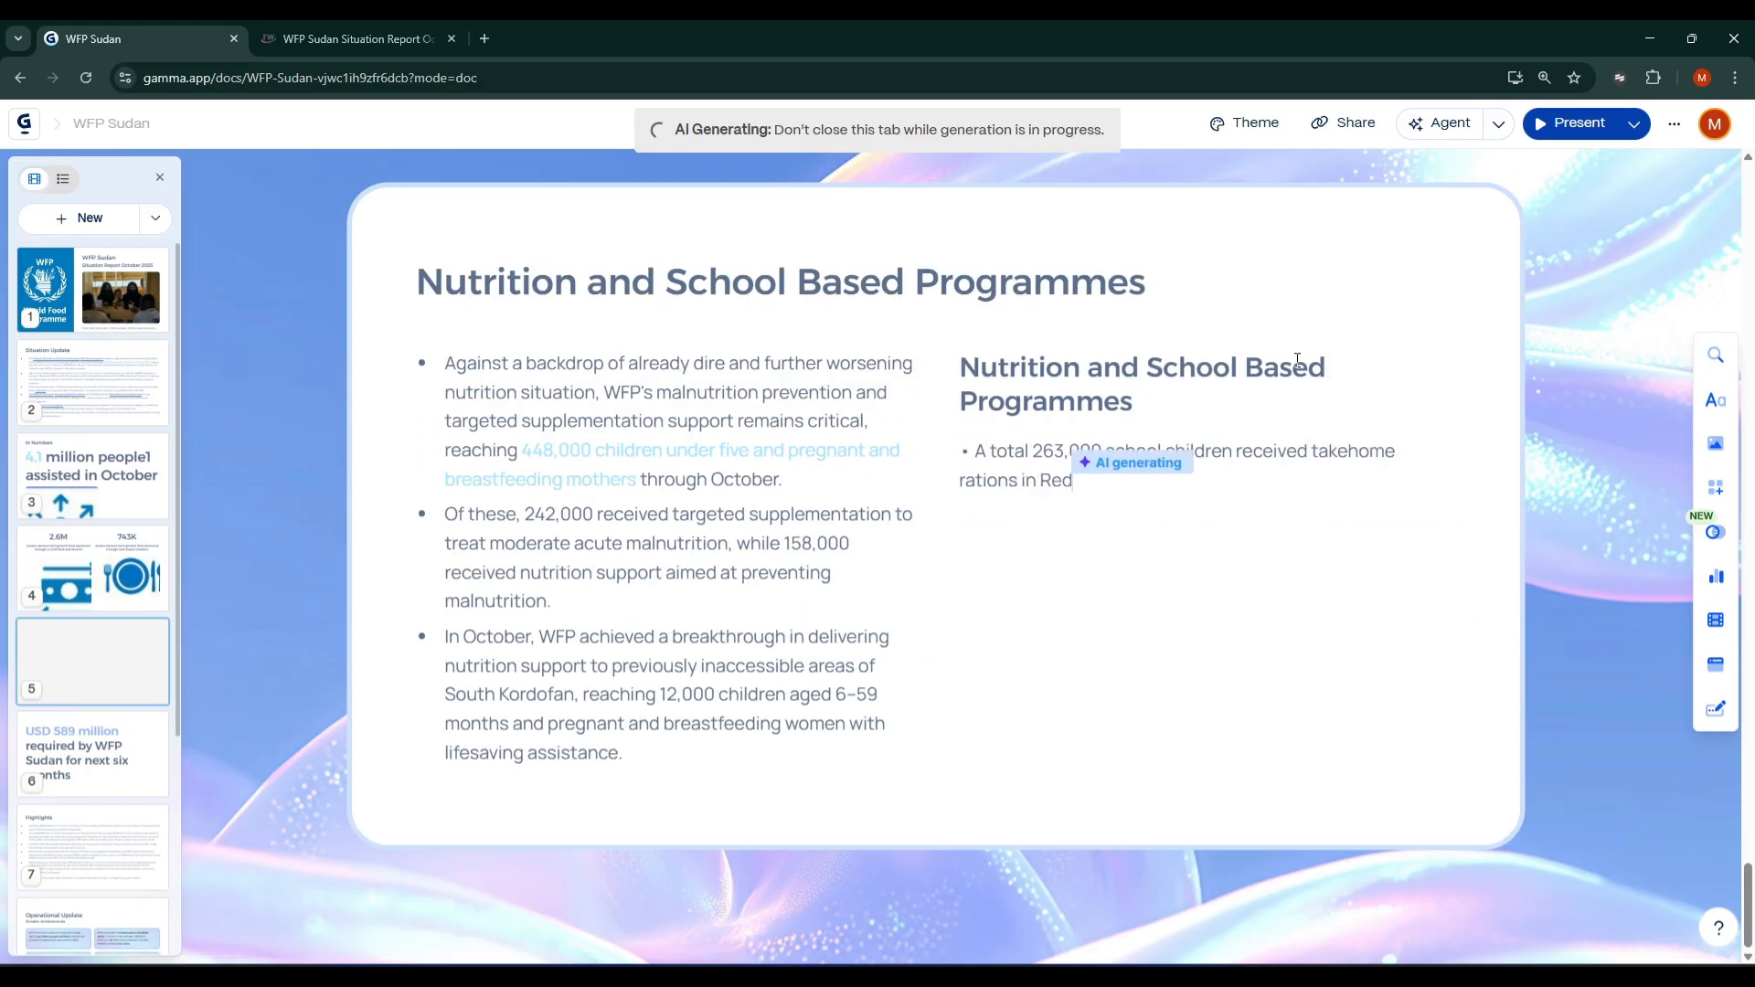
# Step: Look through the thumbnails of the generated slides, preview the deck in present mode and return to the editor
pyautogui.scroll(-4, 142, 802)
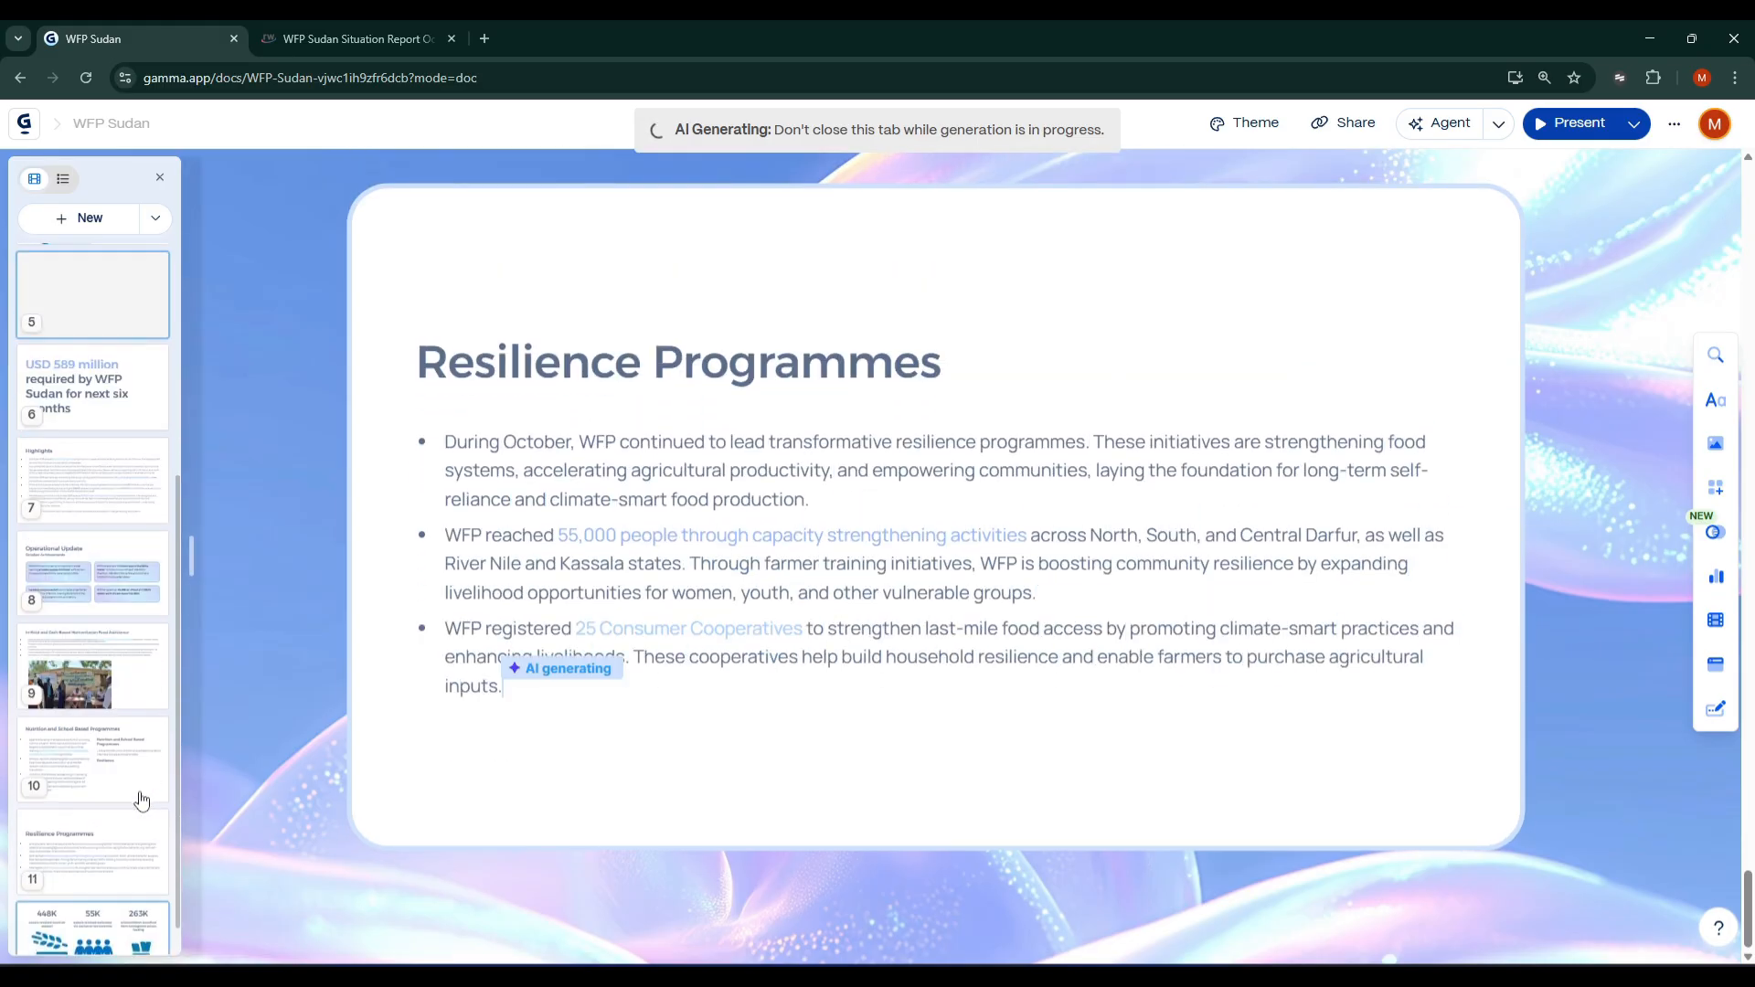
pyautogui.scroll(4, 142, 801)
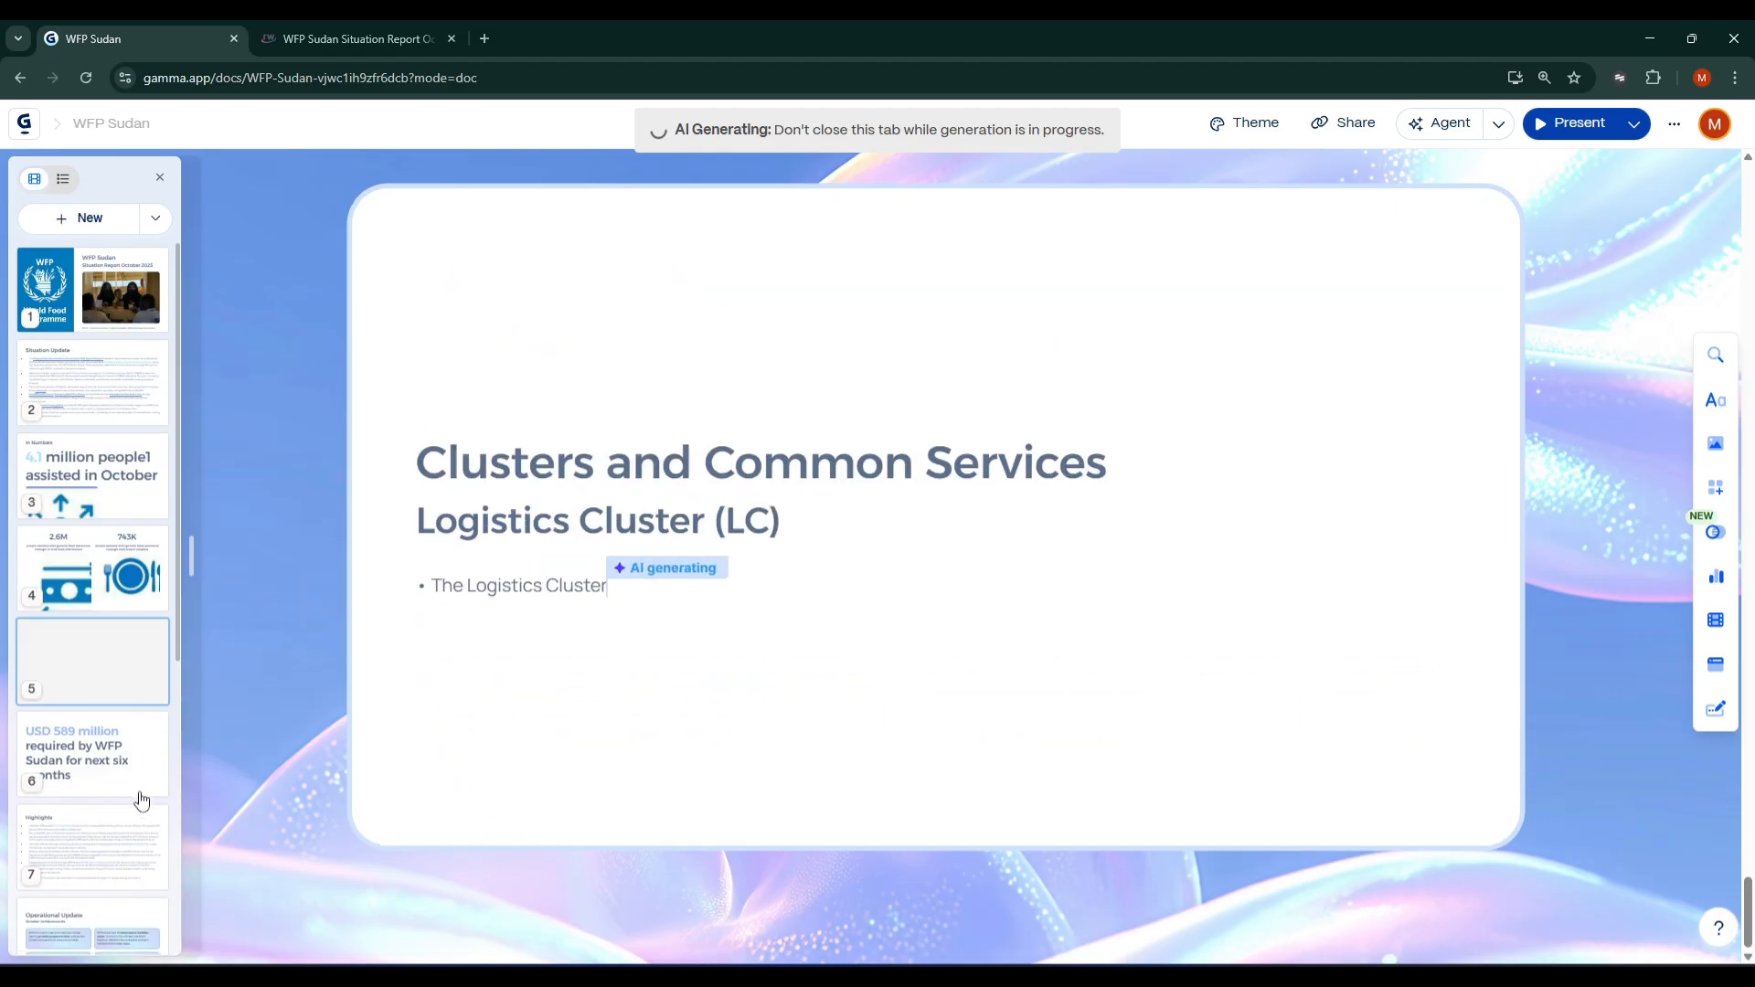
pyautogui.scroll(-5, 142, 802)
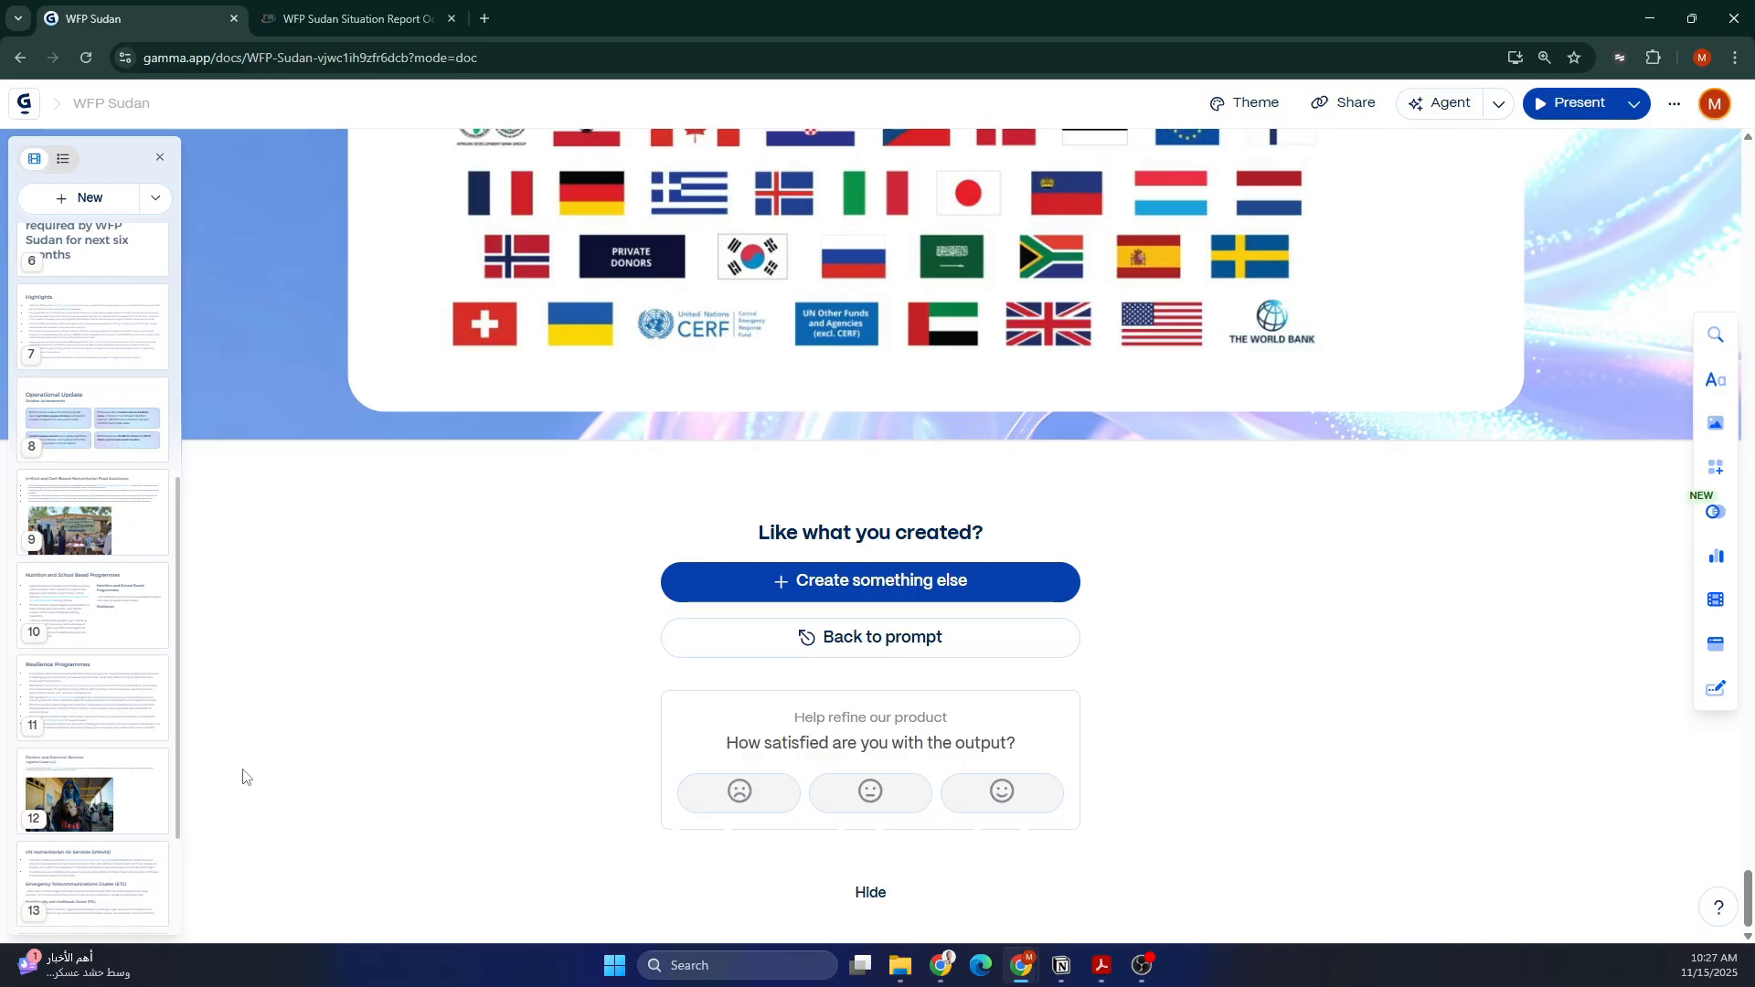
pyautogui.scroll(1, 223, 776)
pyautogui.scroll(5, 134, 766)
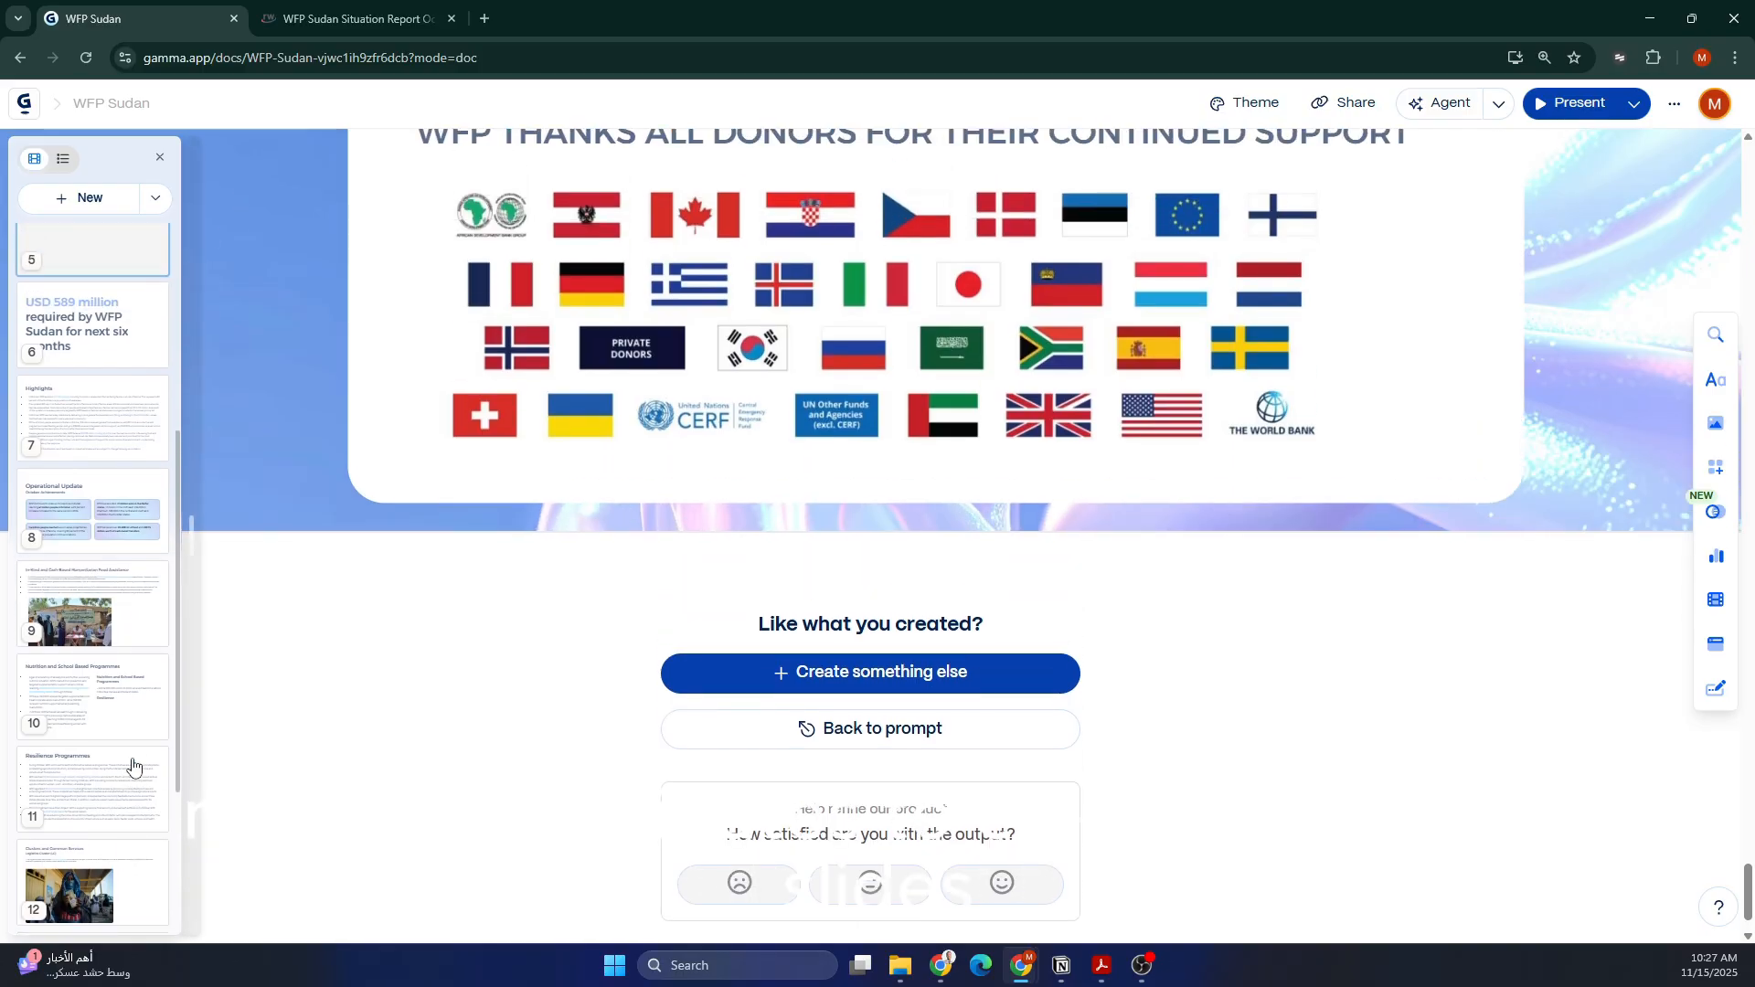
pyautogui.scroll(-7, 134, 766)
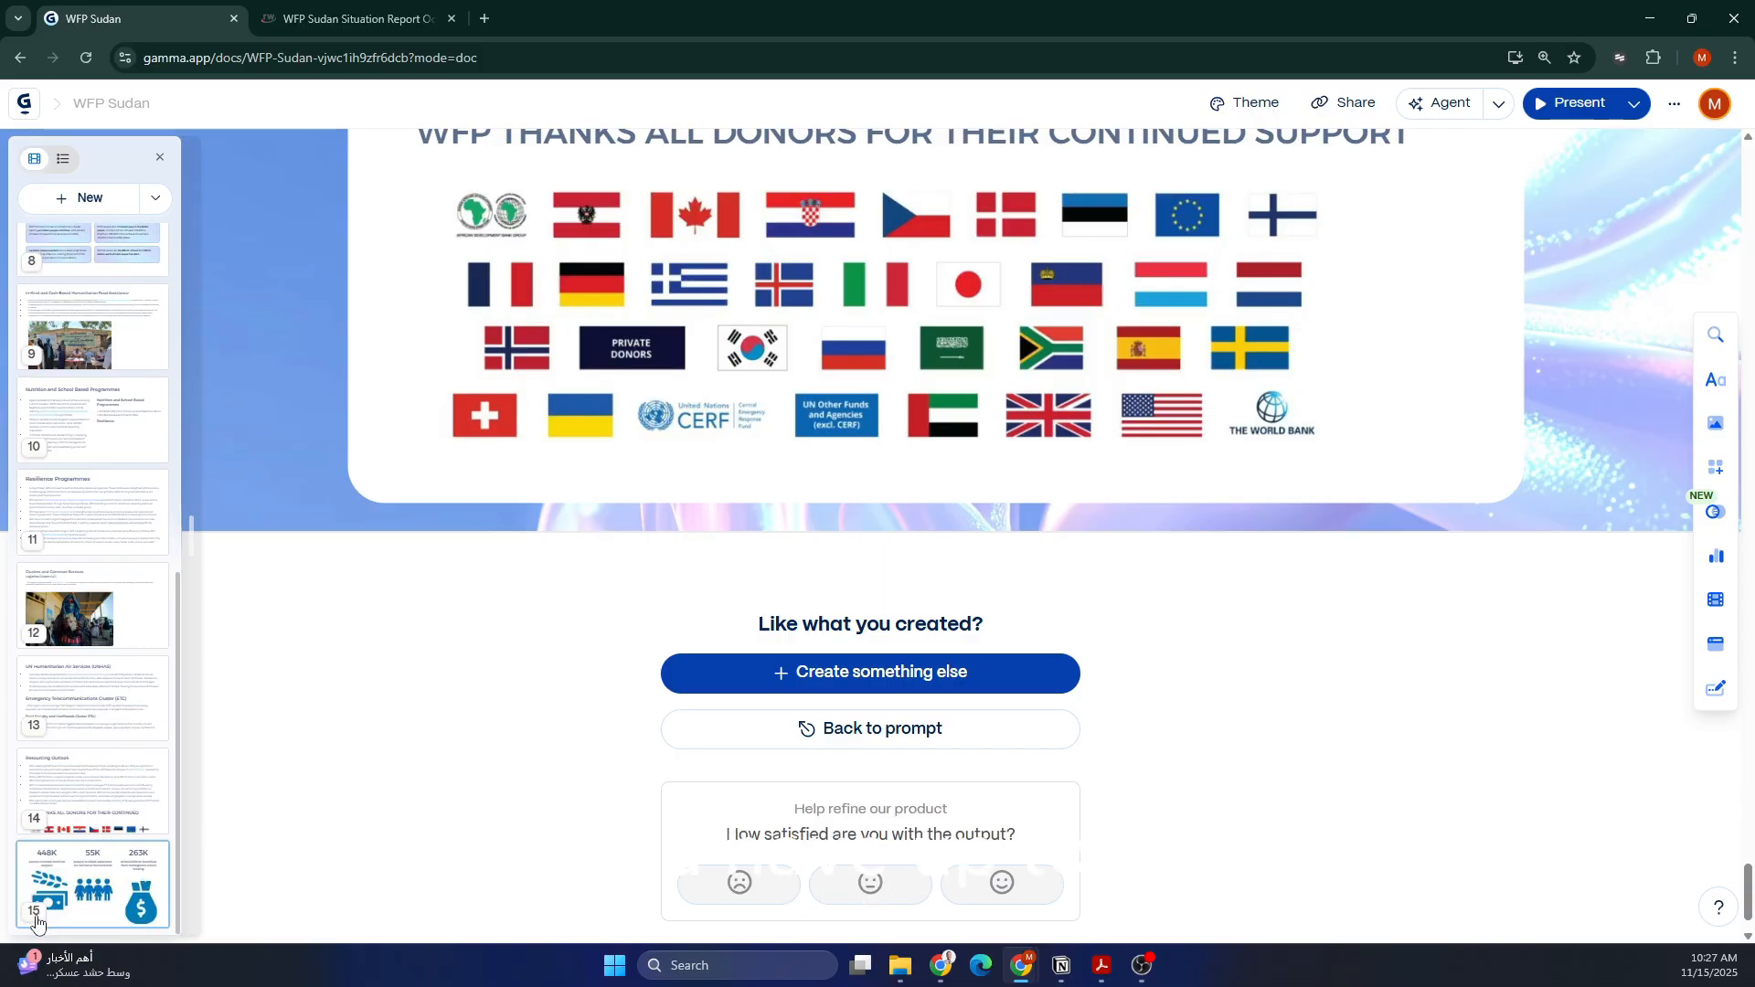
pyautogui.scroll(7, 89, 878)
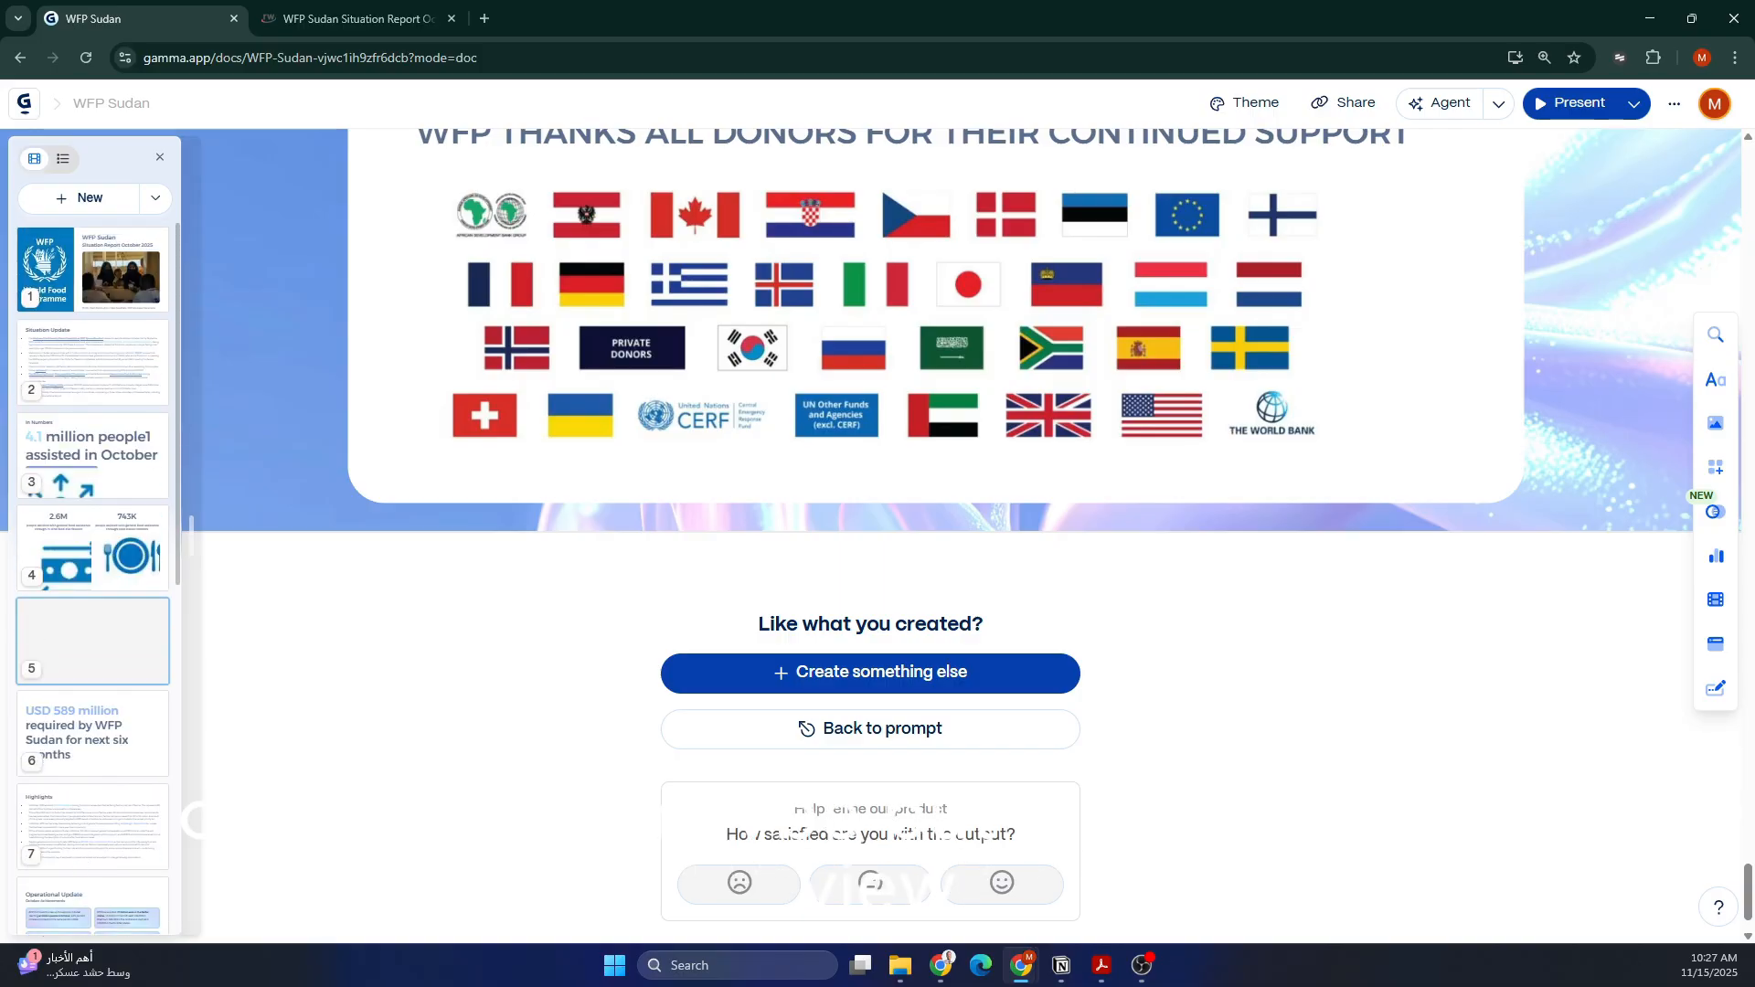
pyautogui.click(1568, 104)
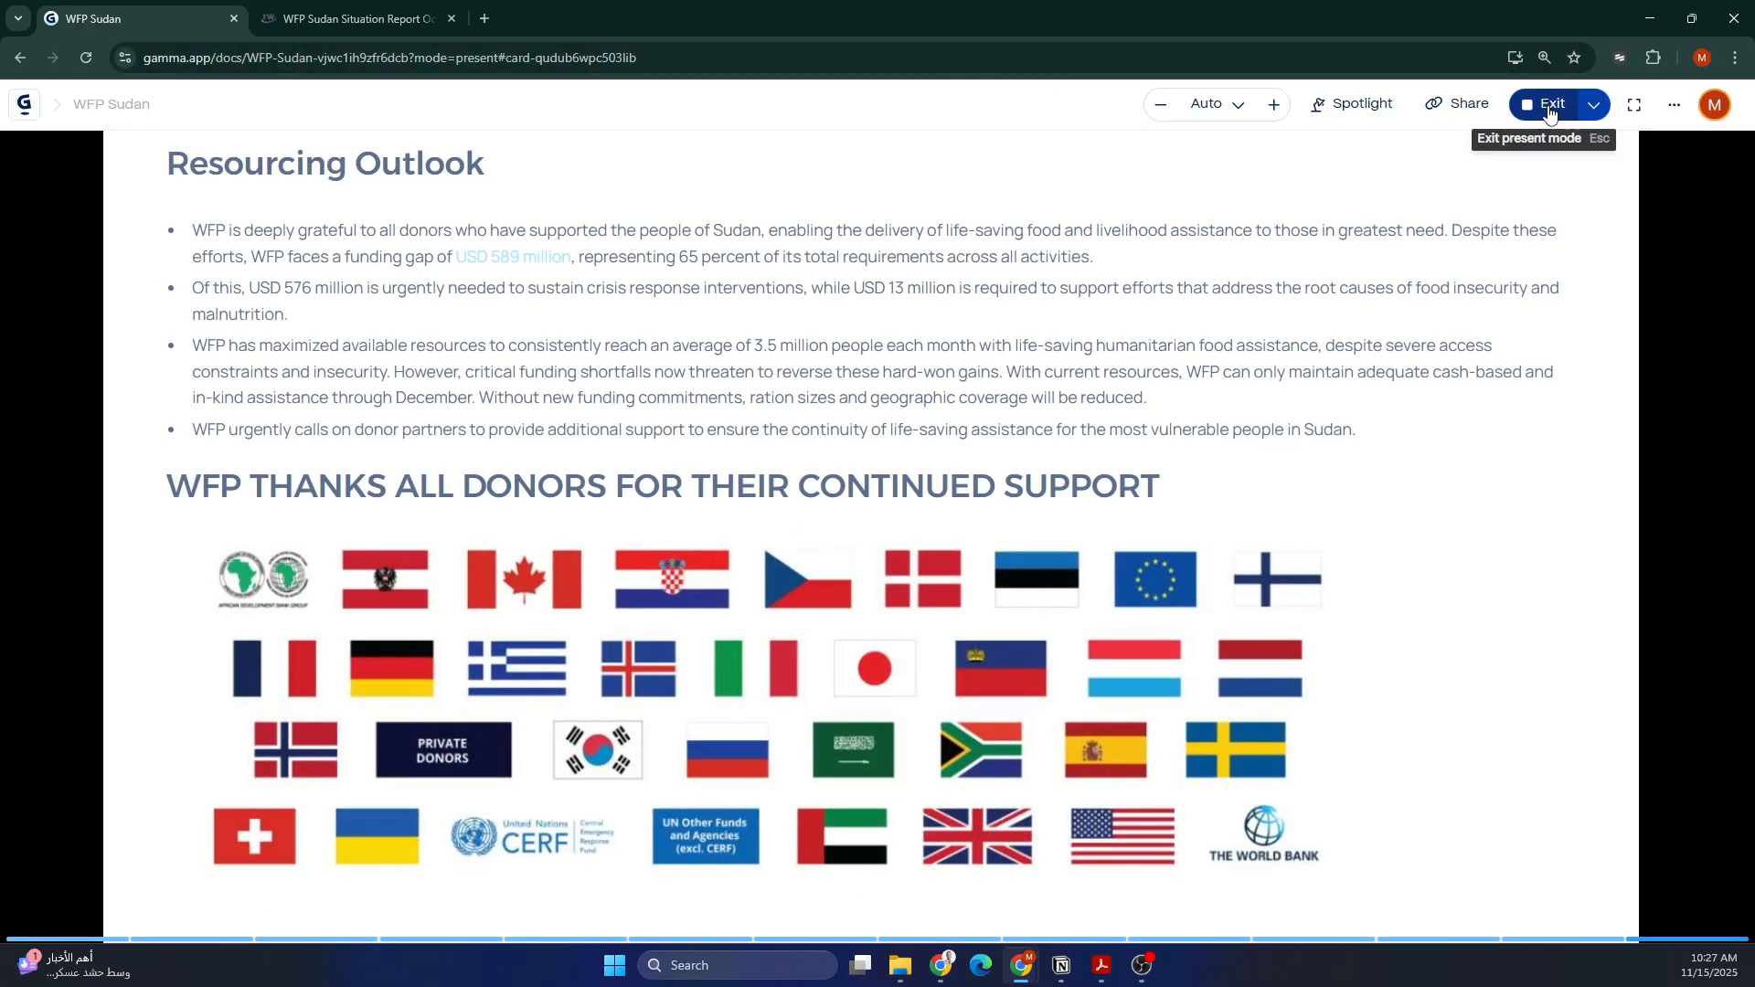
pyautogui.click(1538, 103)
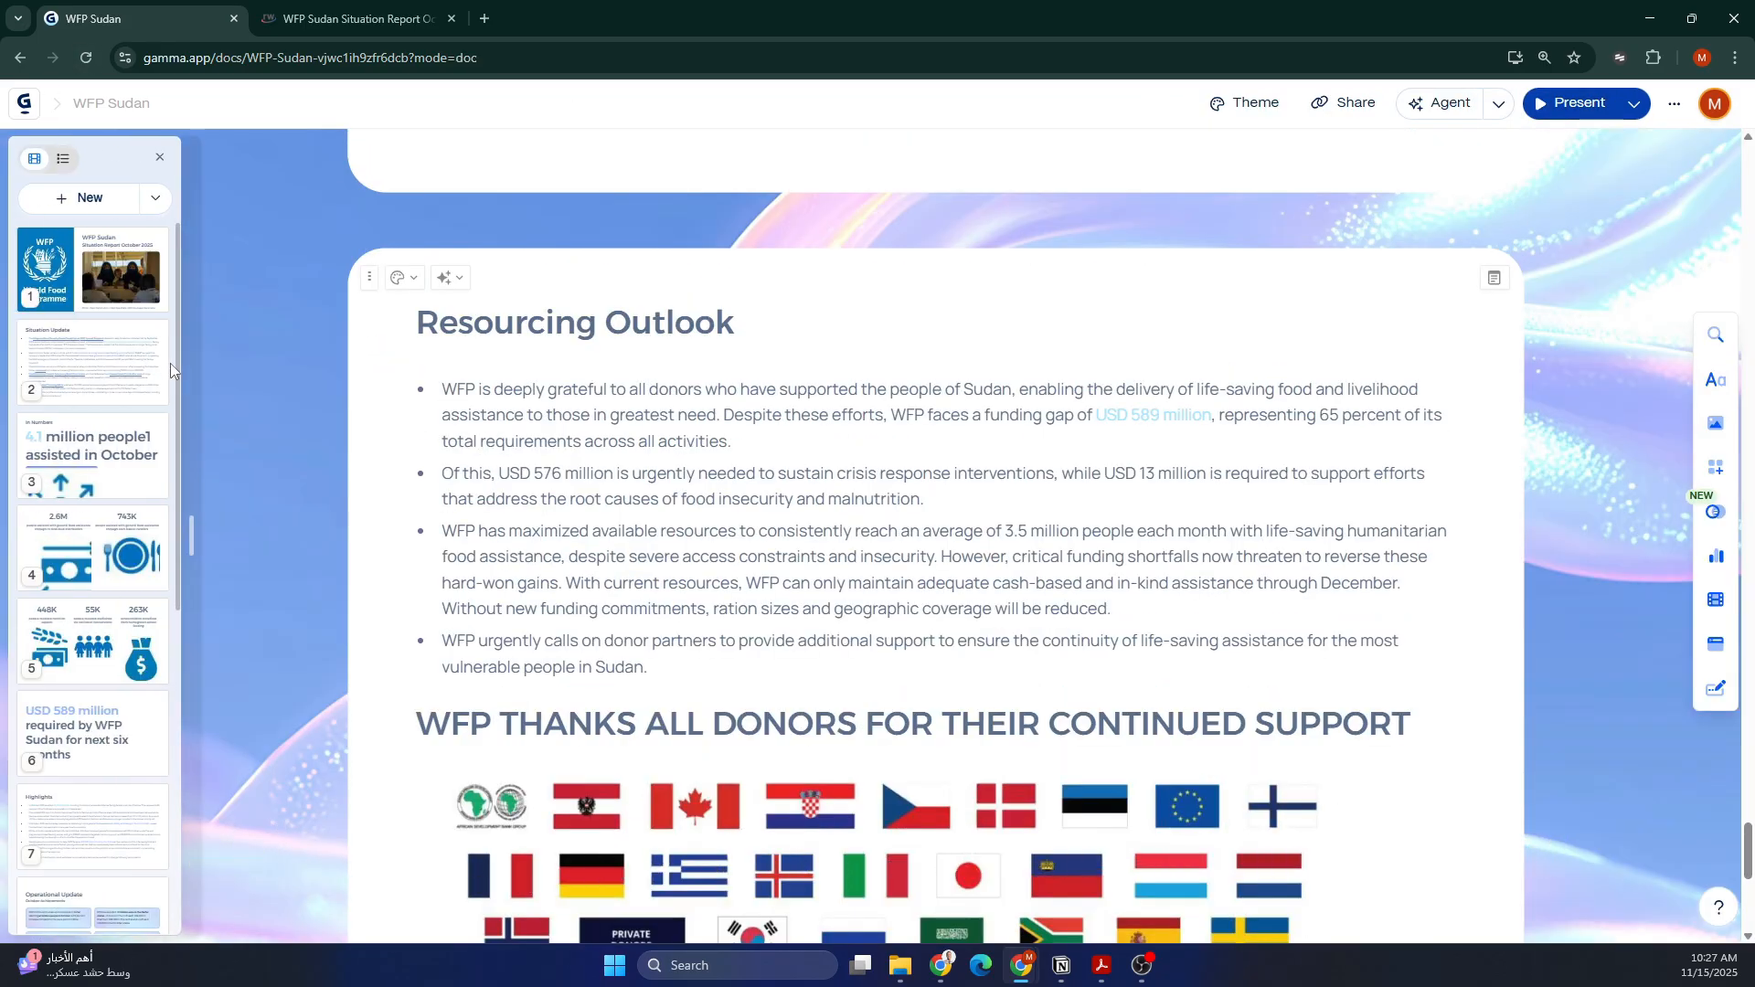
# Step: Review the slides one by one, from the WFP Sudan title slide through slide 6 on the required funding
pyautogui.click(50, 251)
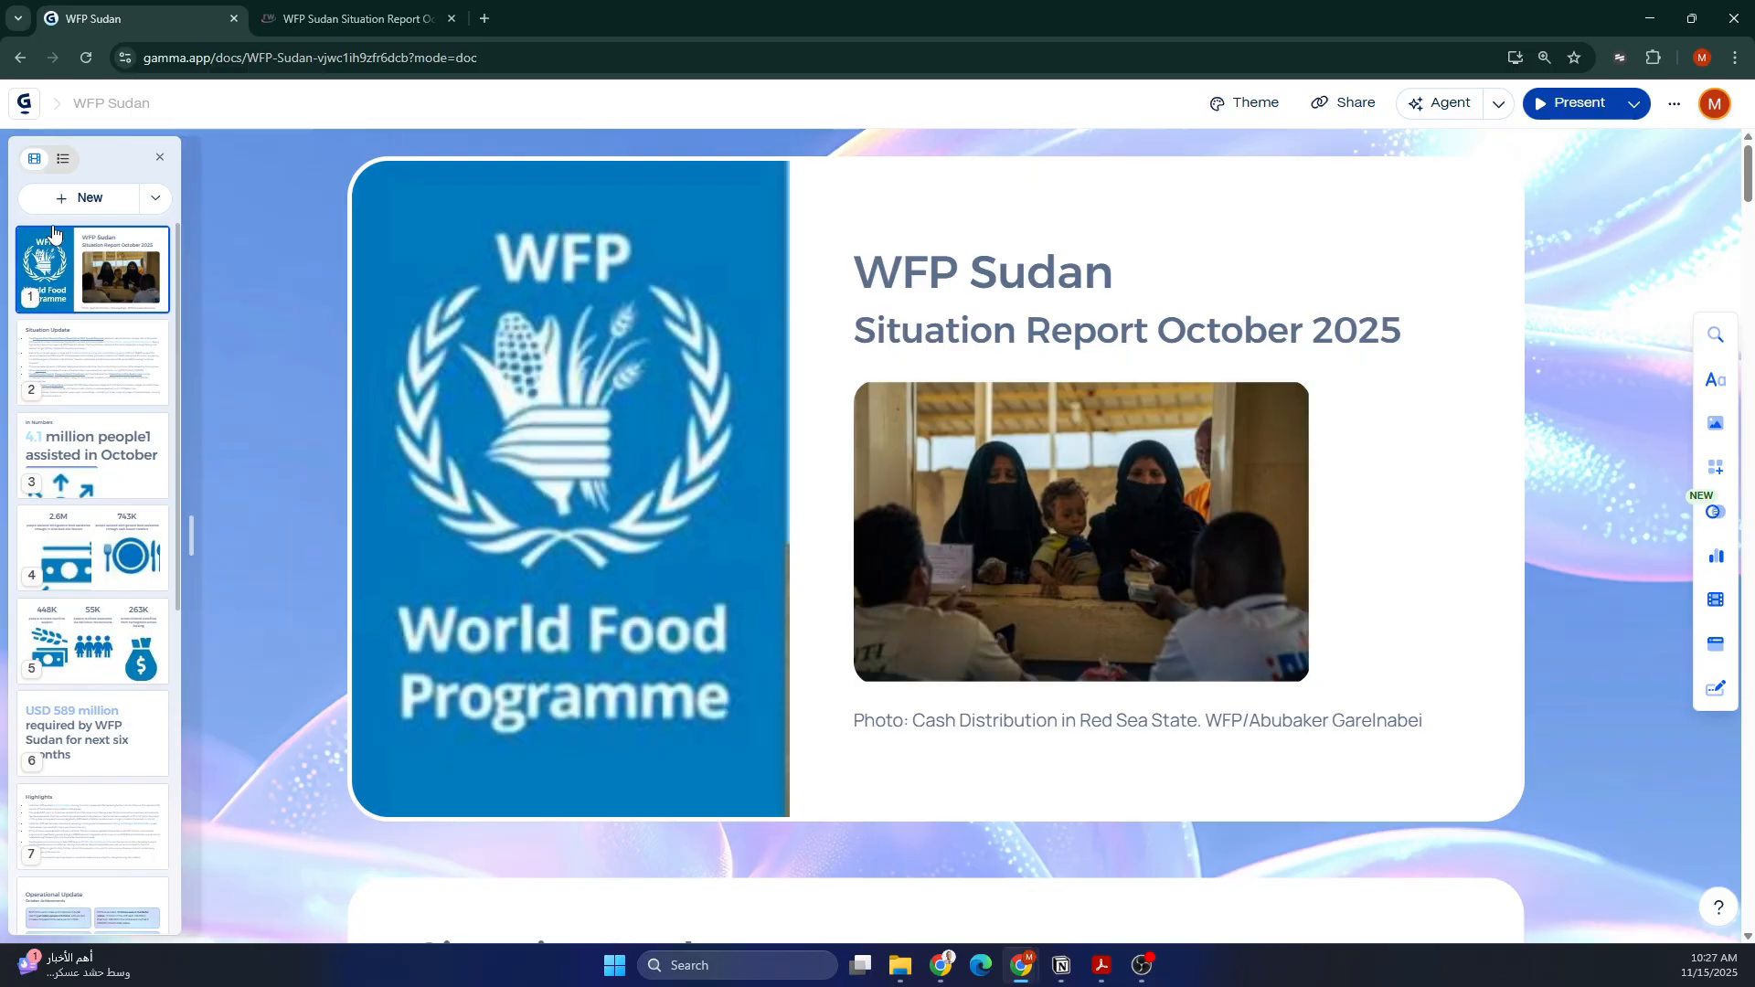
pyautogui.click(92, 361)
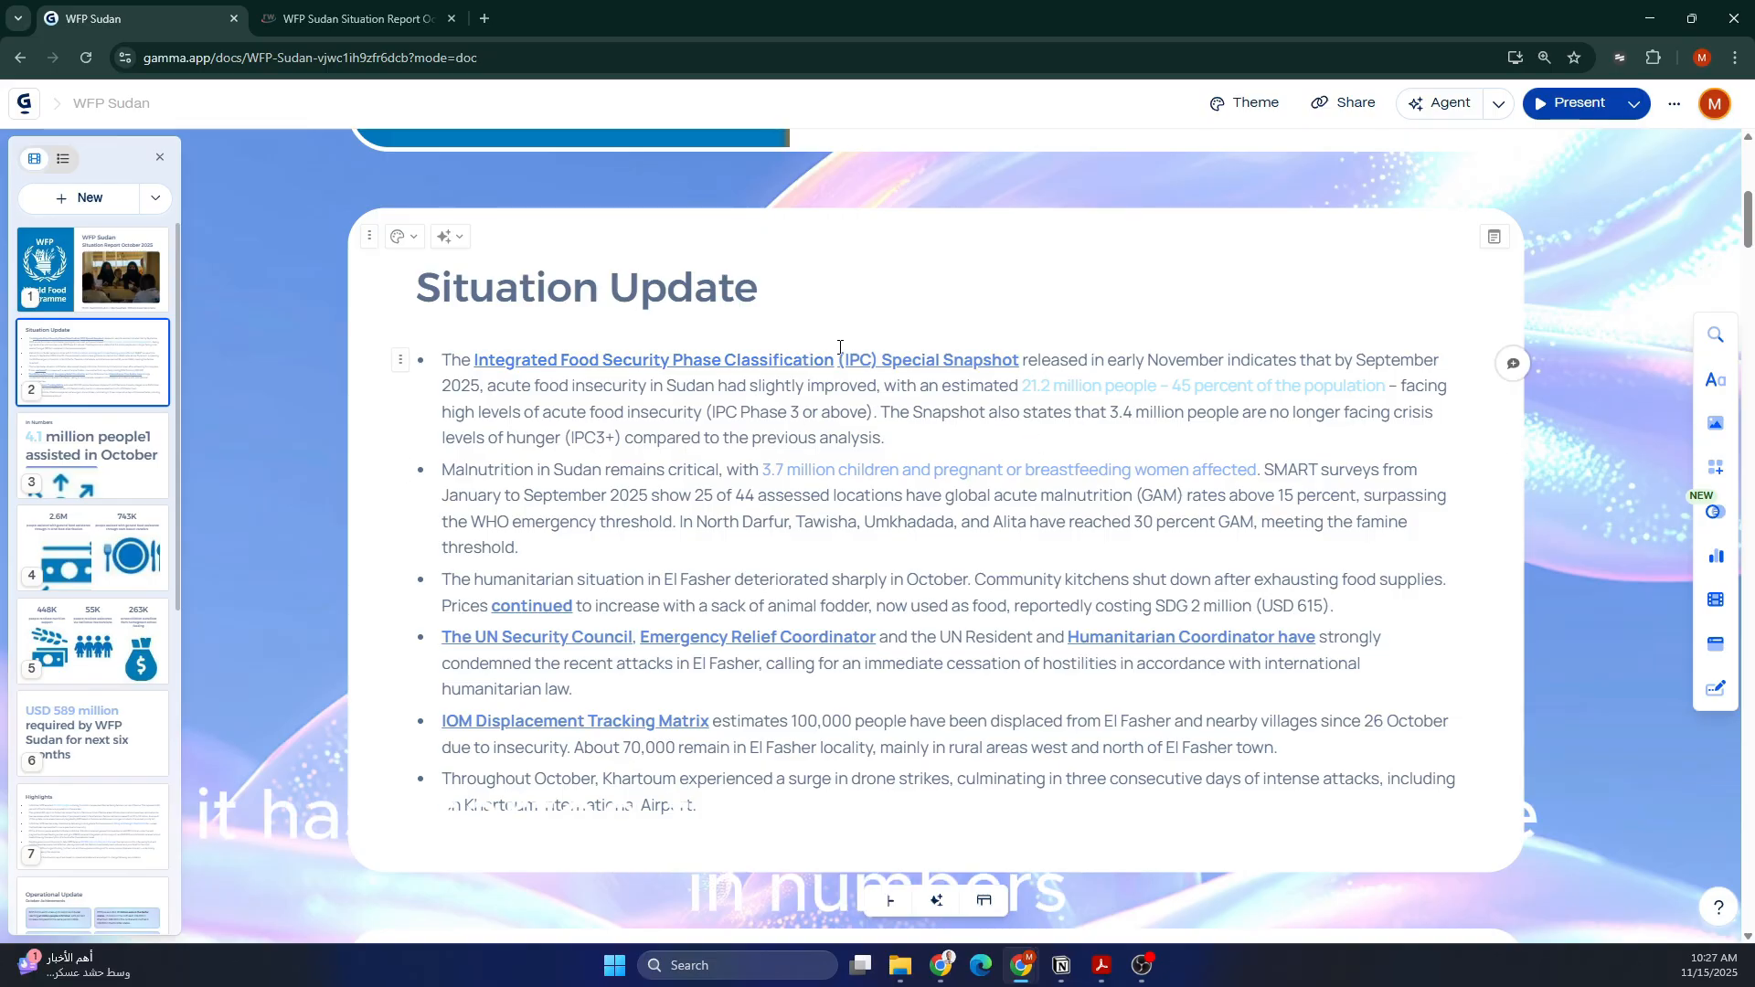
pyautogui.press('Down')
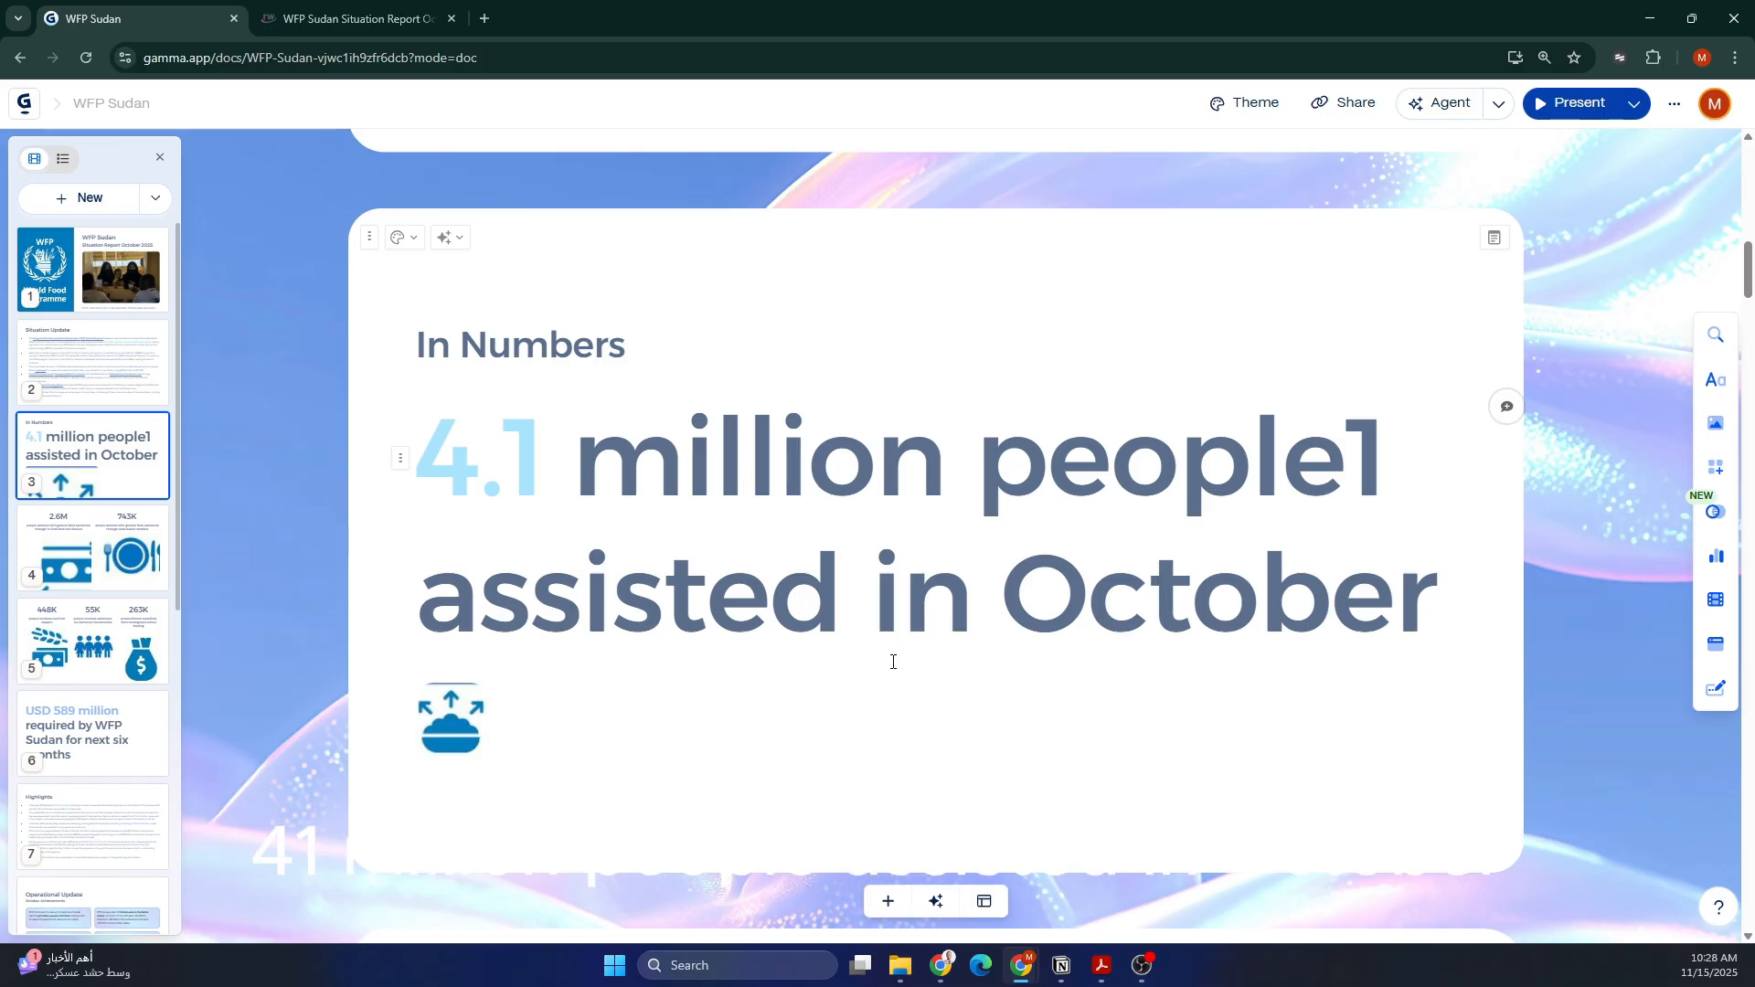
pyautogui.press('Down')
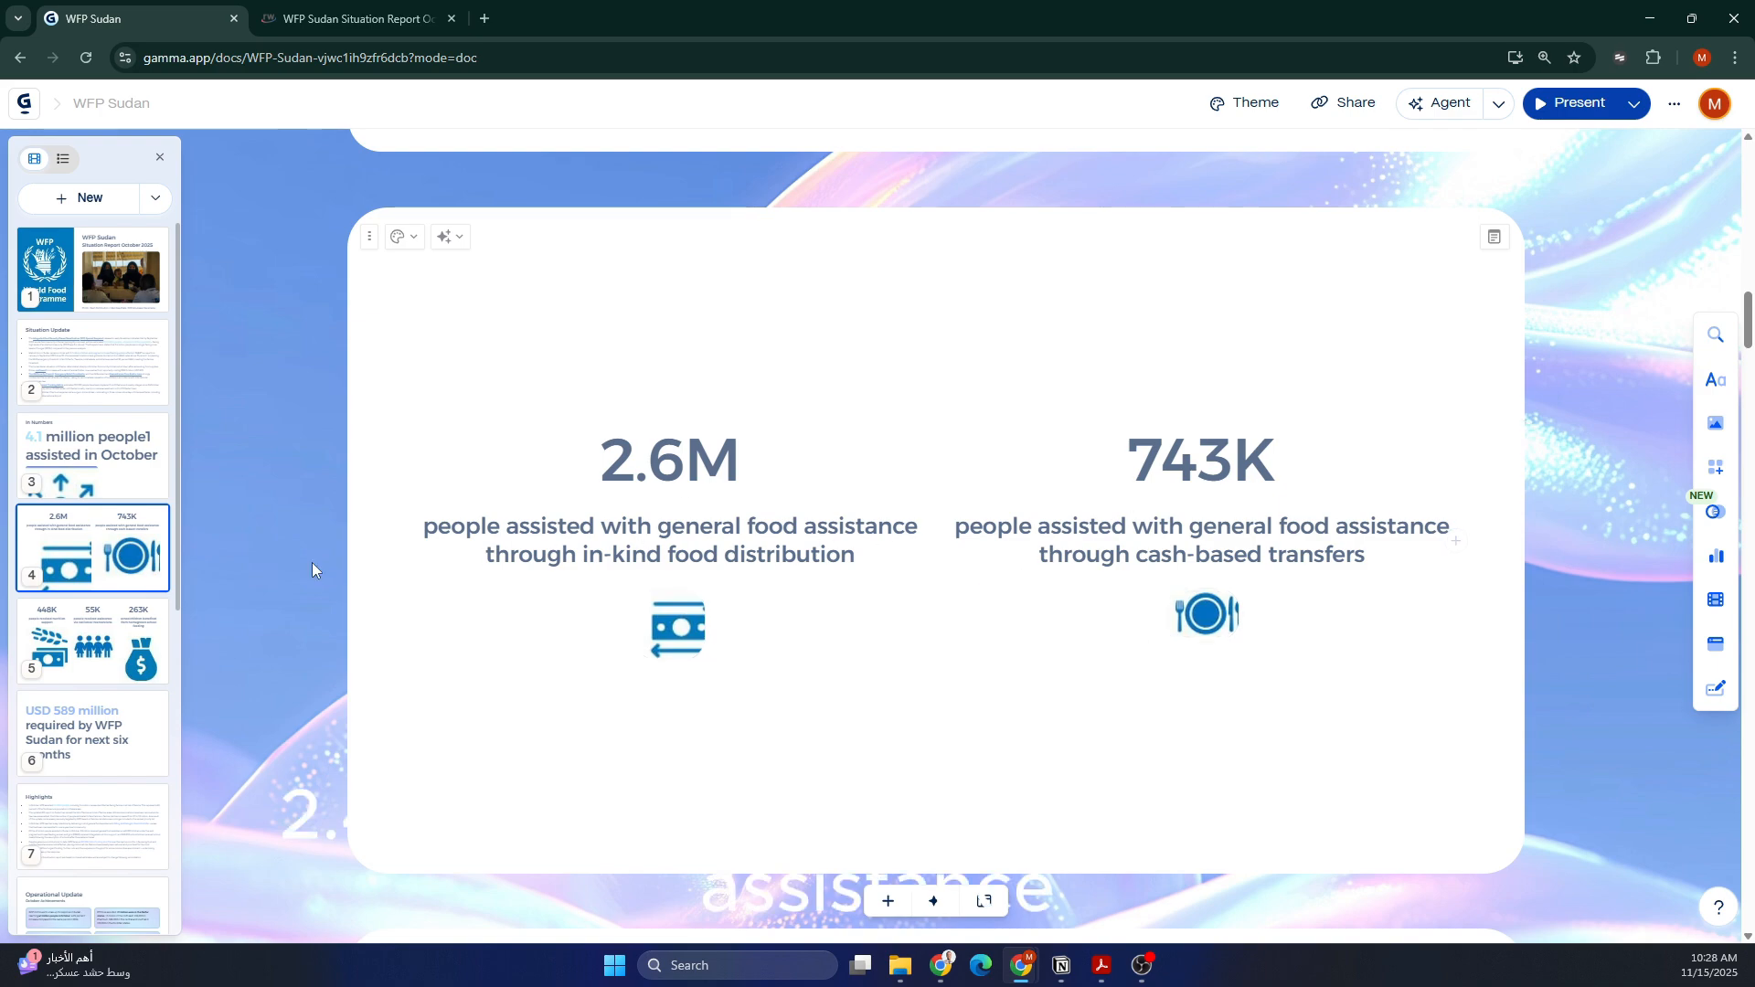
pyautogui.press('Down')
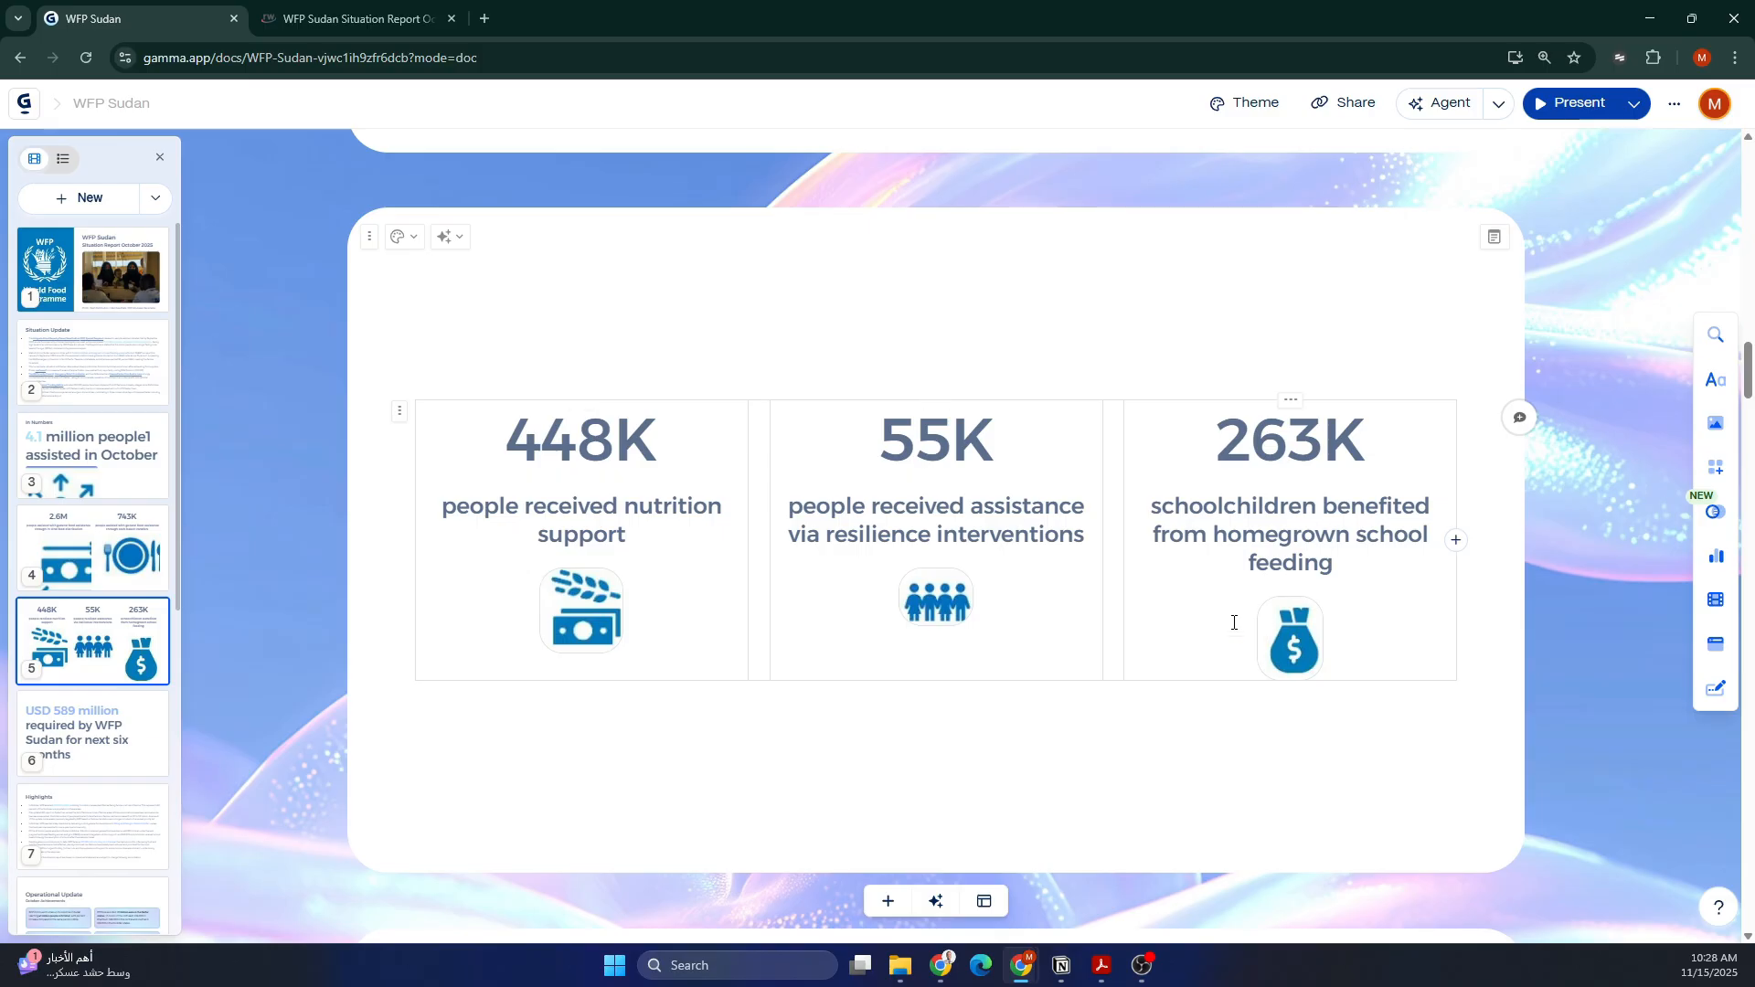
pyautogui.press('Down')
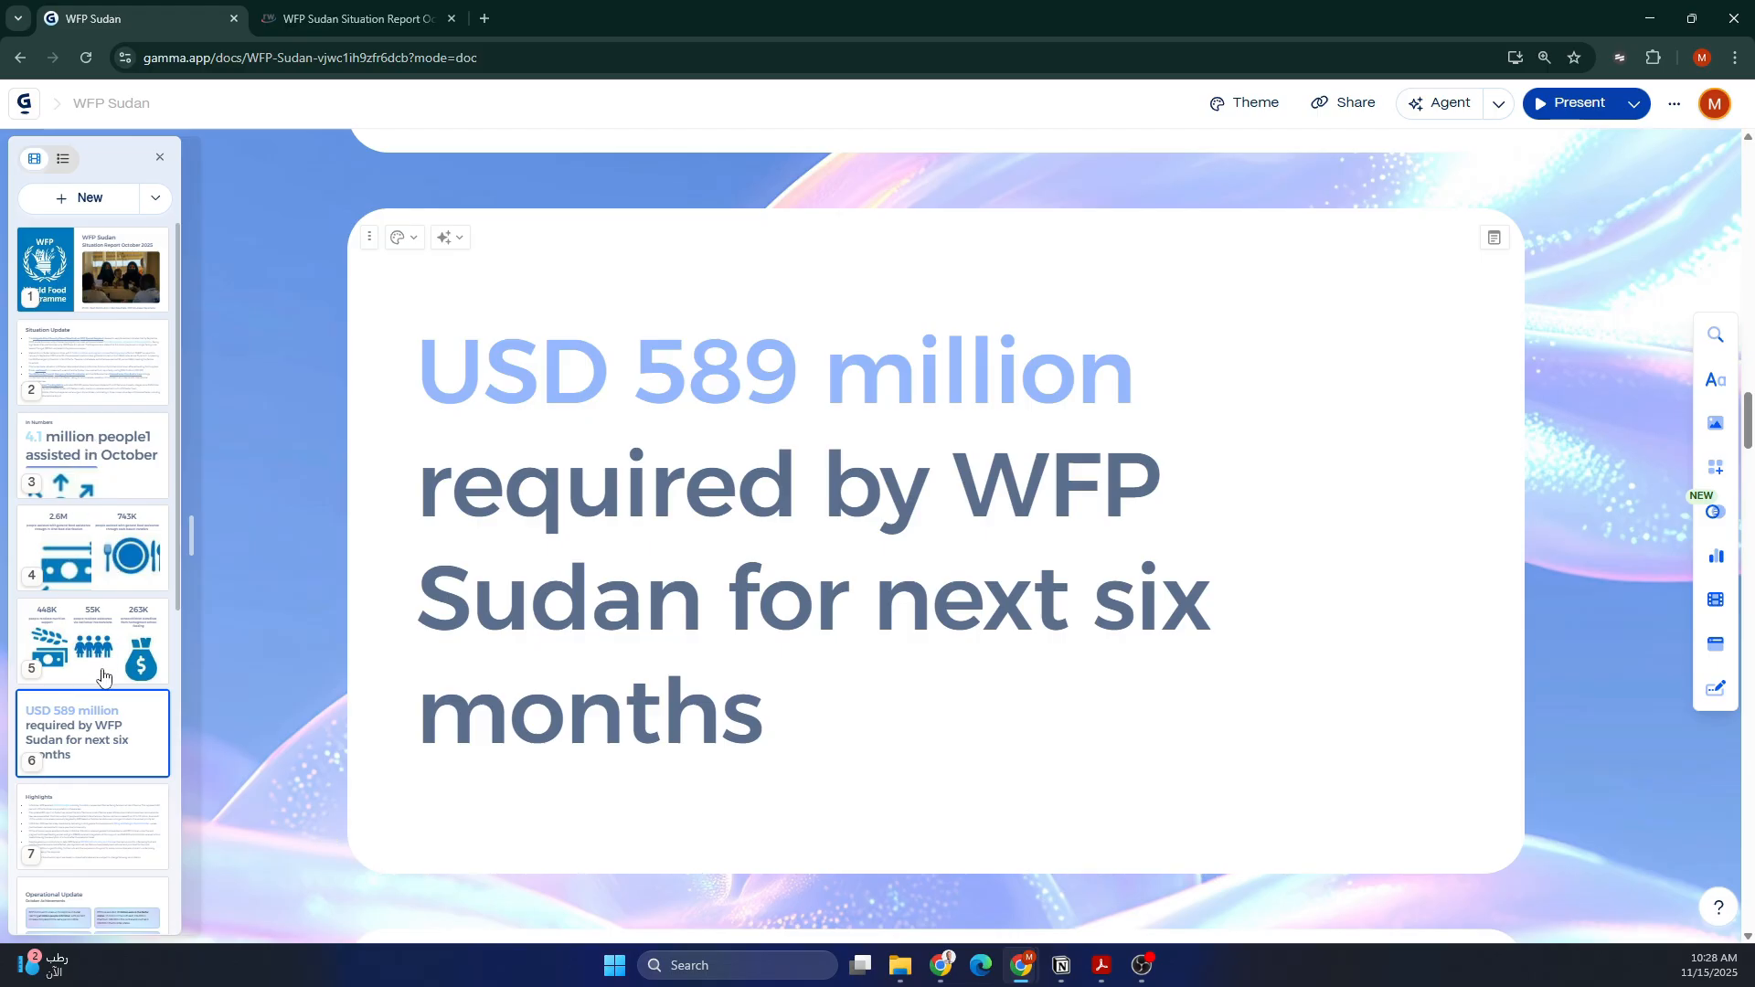
# Step: Compare the In Numbers figures and icons on slides 3 to 5 with the original report PDF in Acrobat Reader
pyautogui.click(1100, 967)
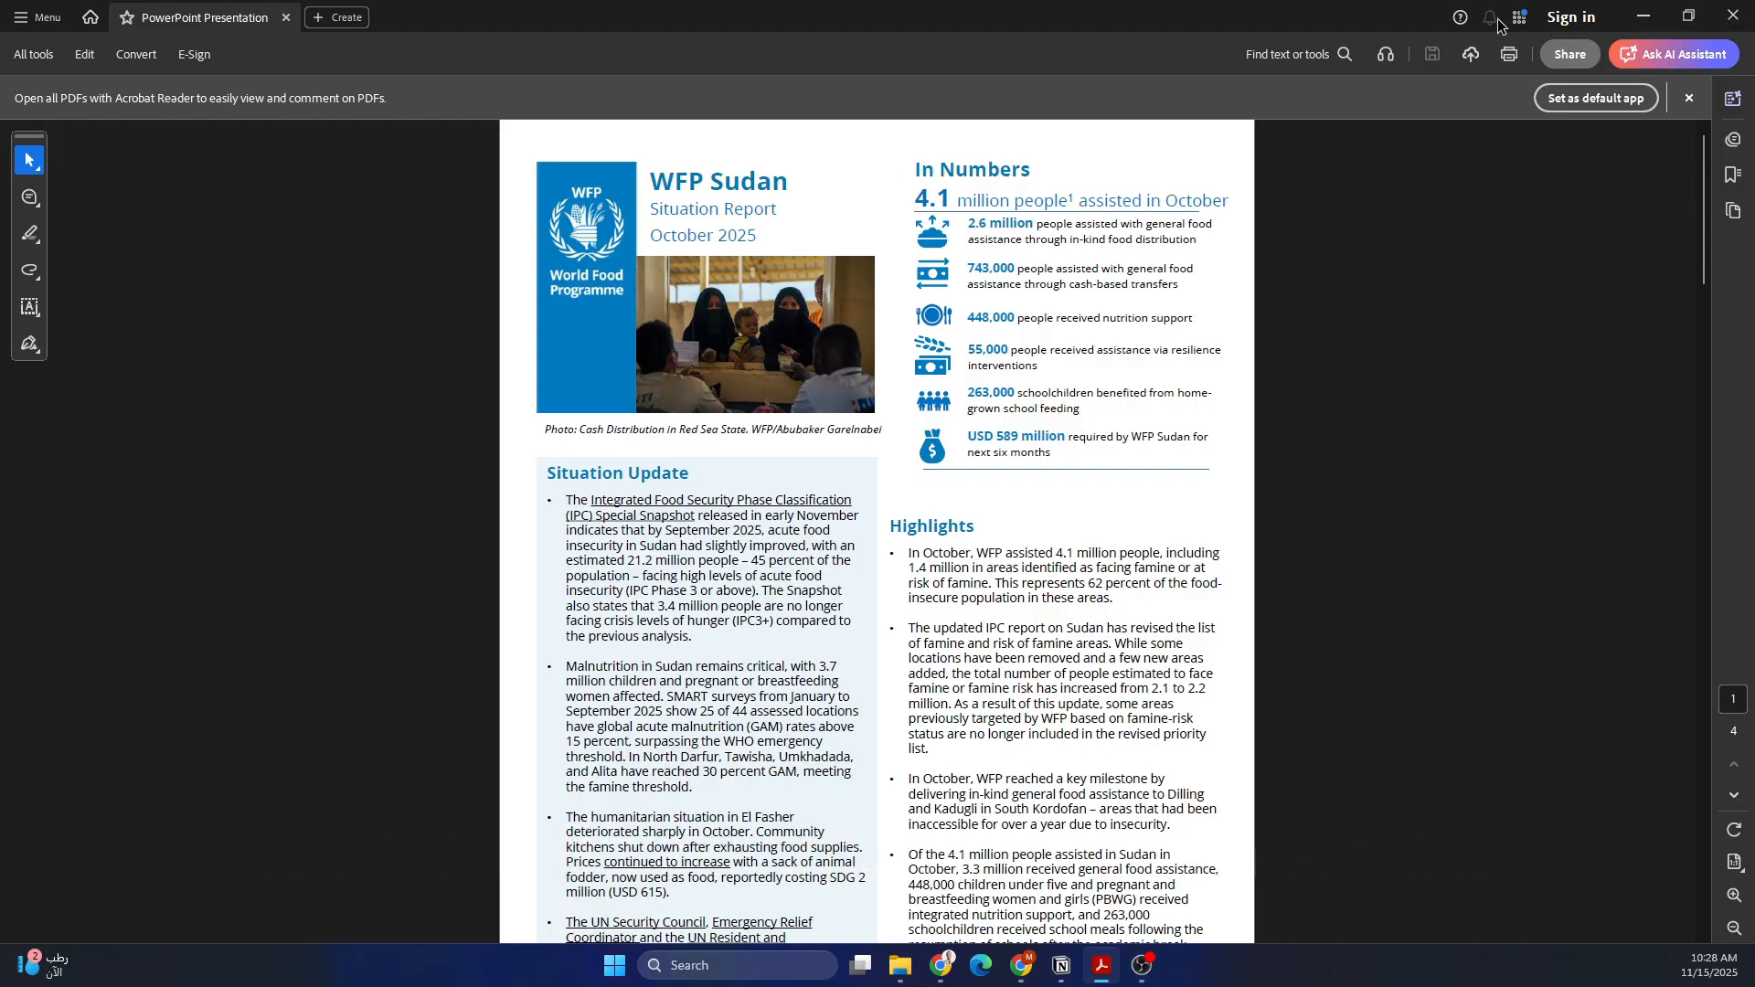
pyautogui.hotkey('alt', 'Tab')
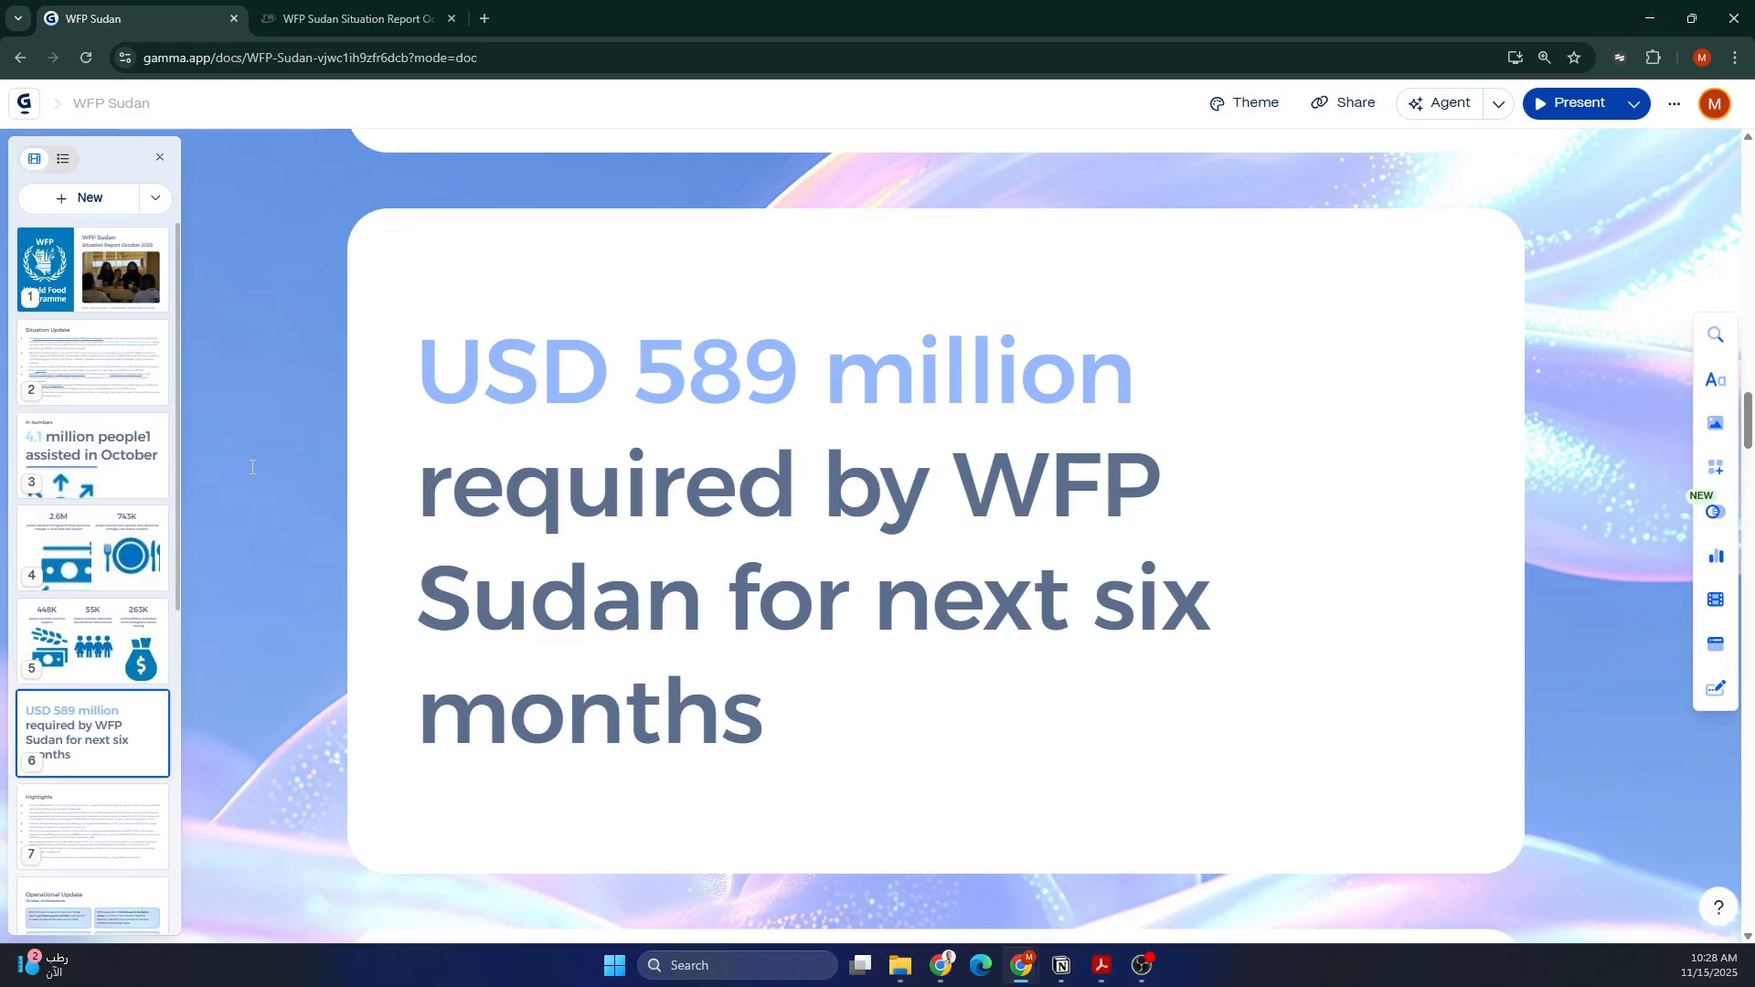
pyautogui.click(128, 454)
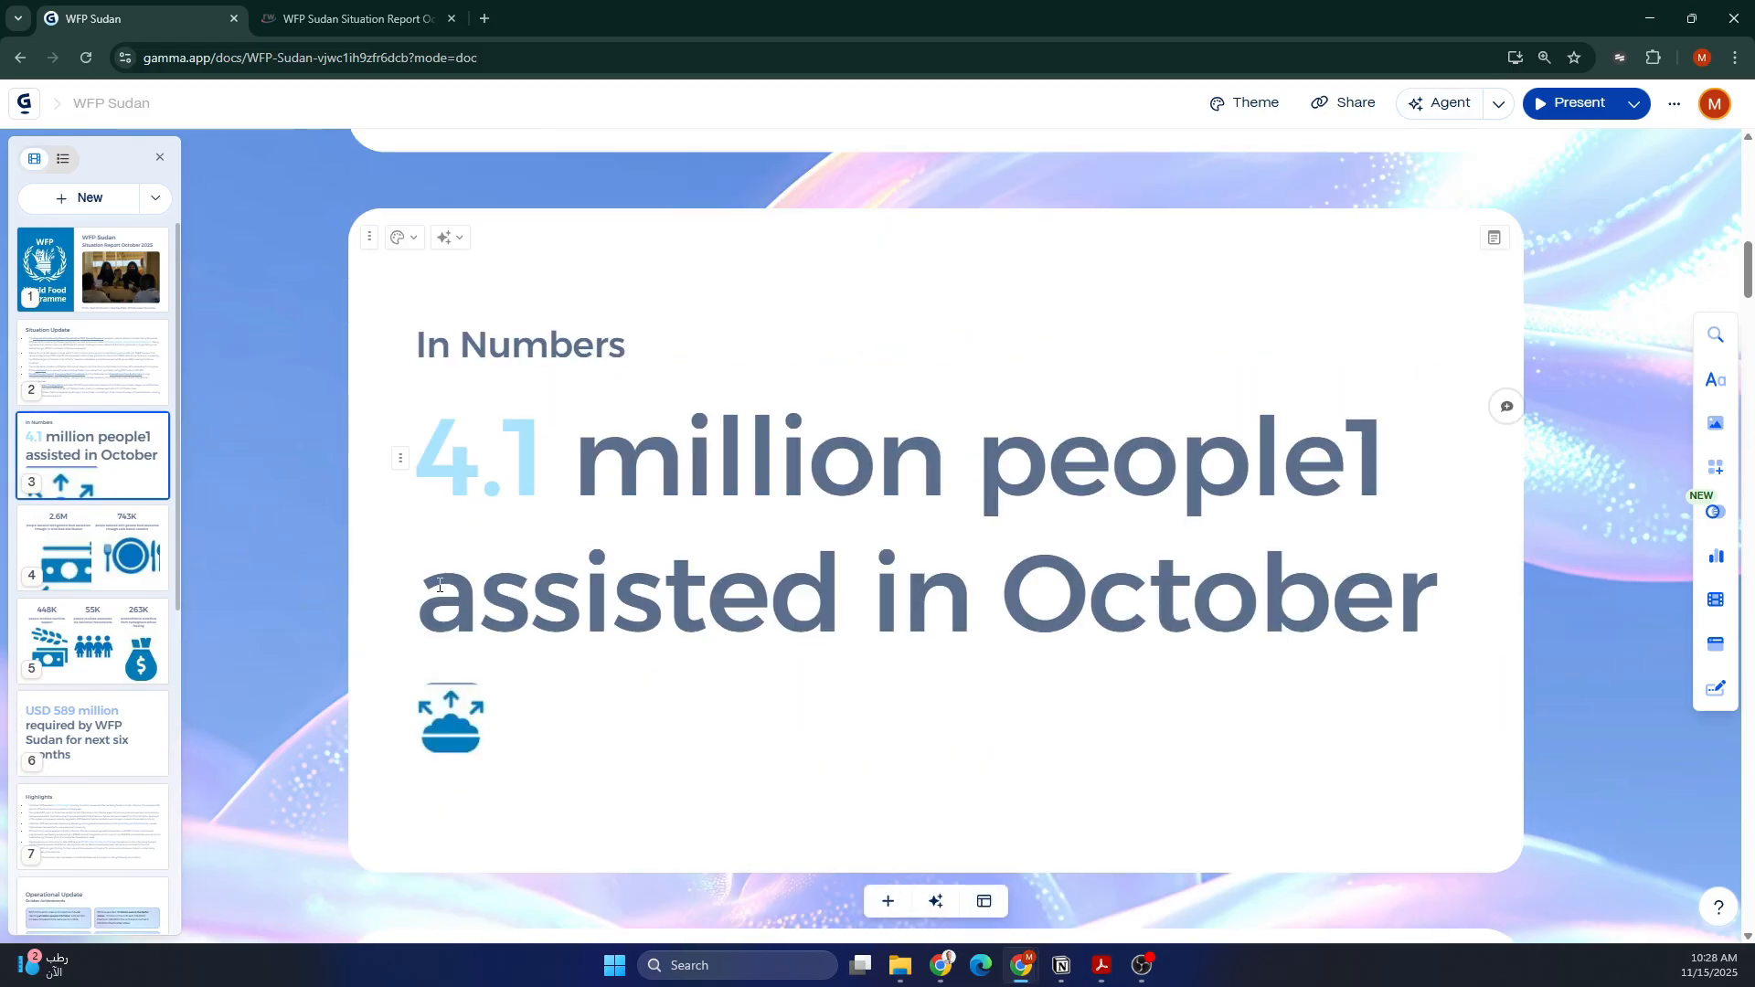
pyautogui.scroll(-5, 493, 476)
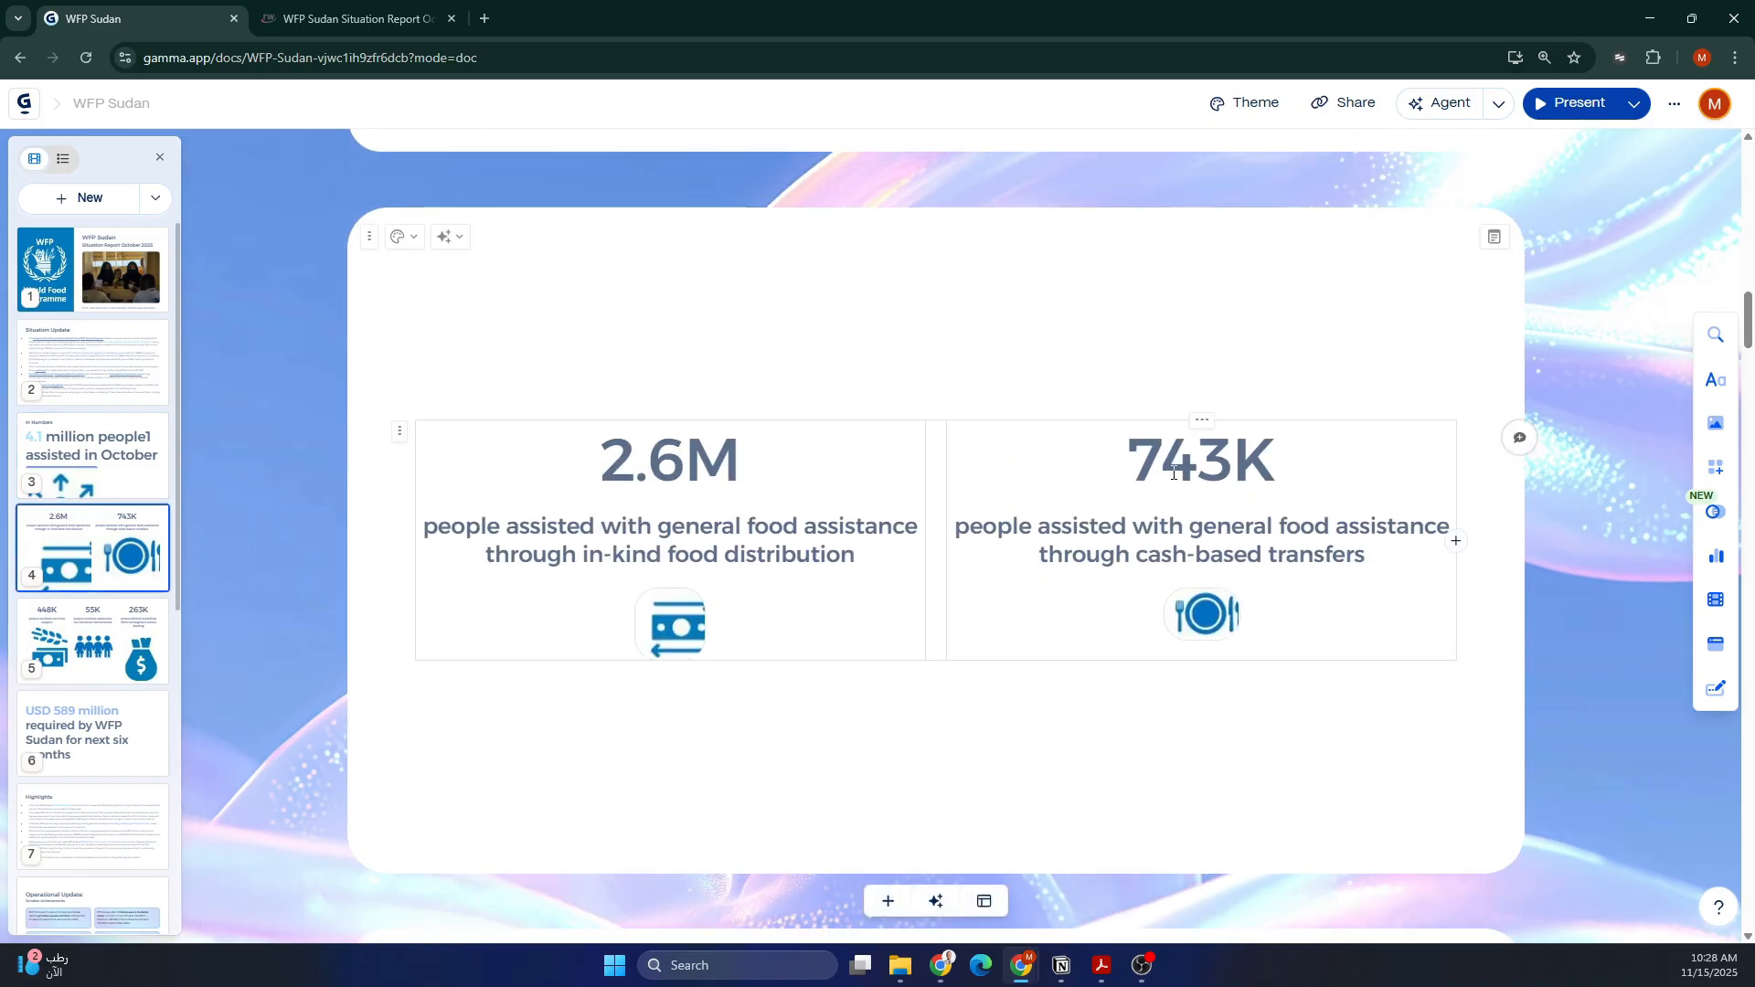
pyautogui.click(107, 631)
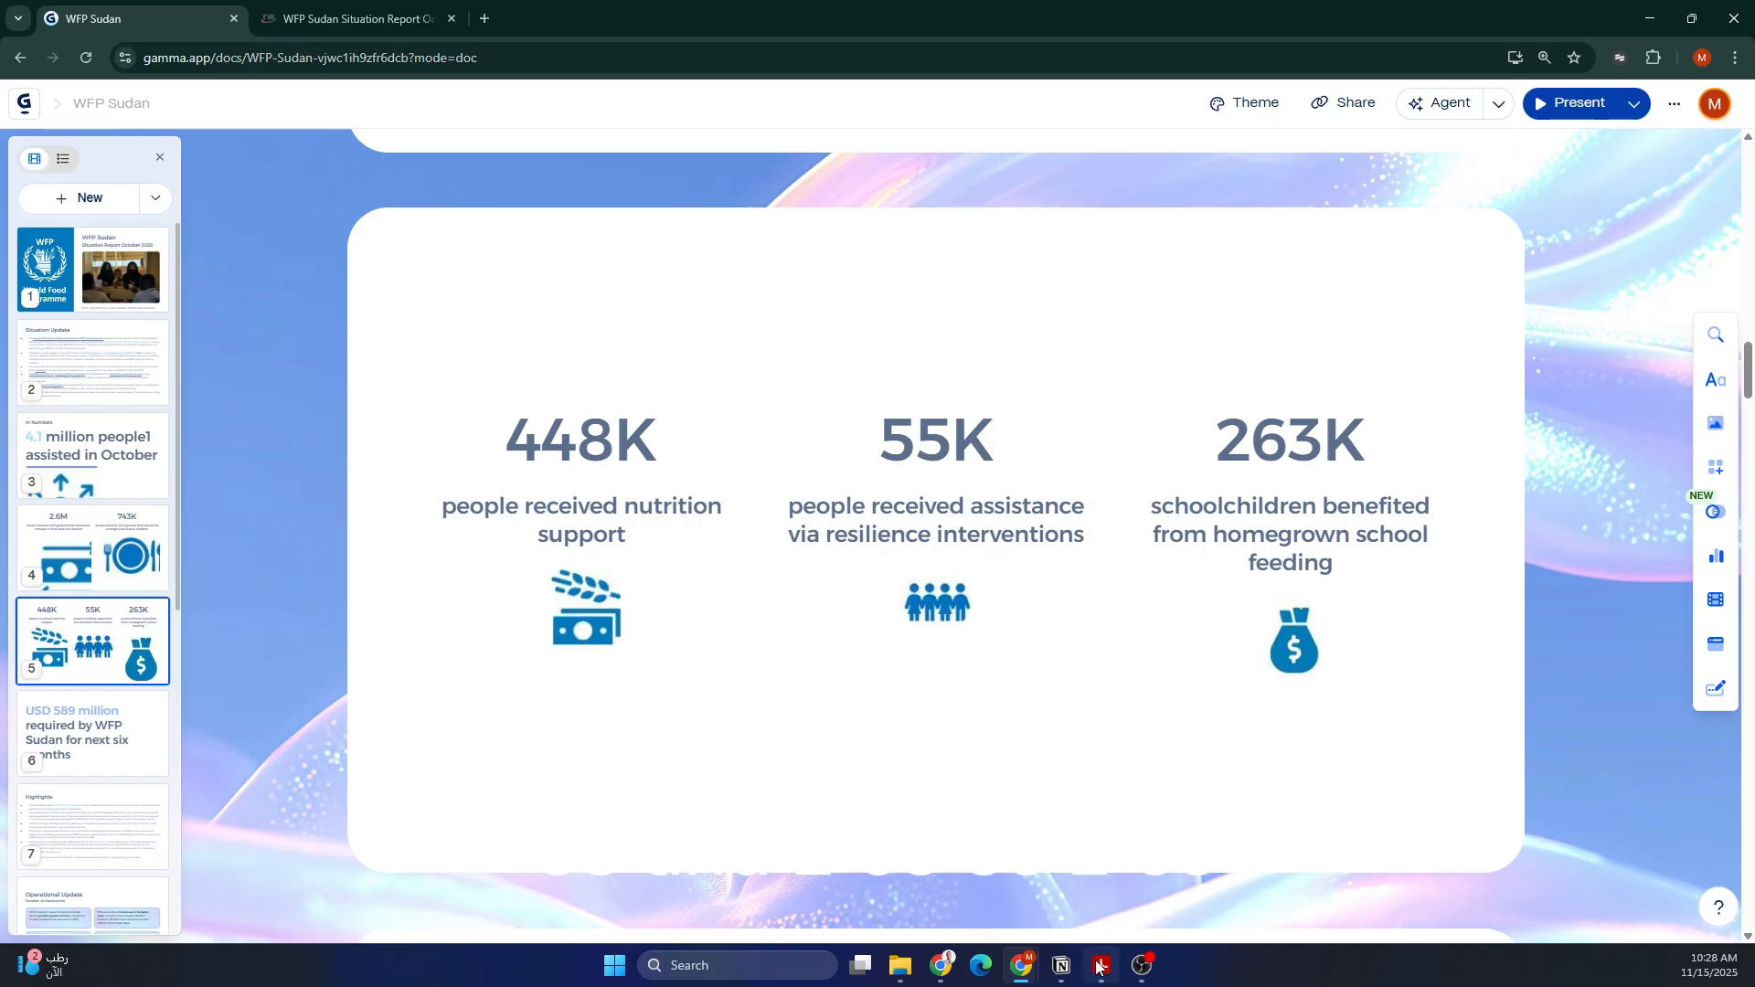
pyautogui.moveTo(1101, 966)
pyautogui.click(1106, 901)
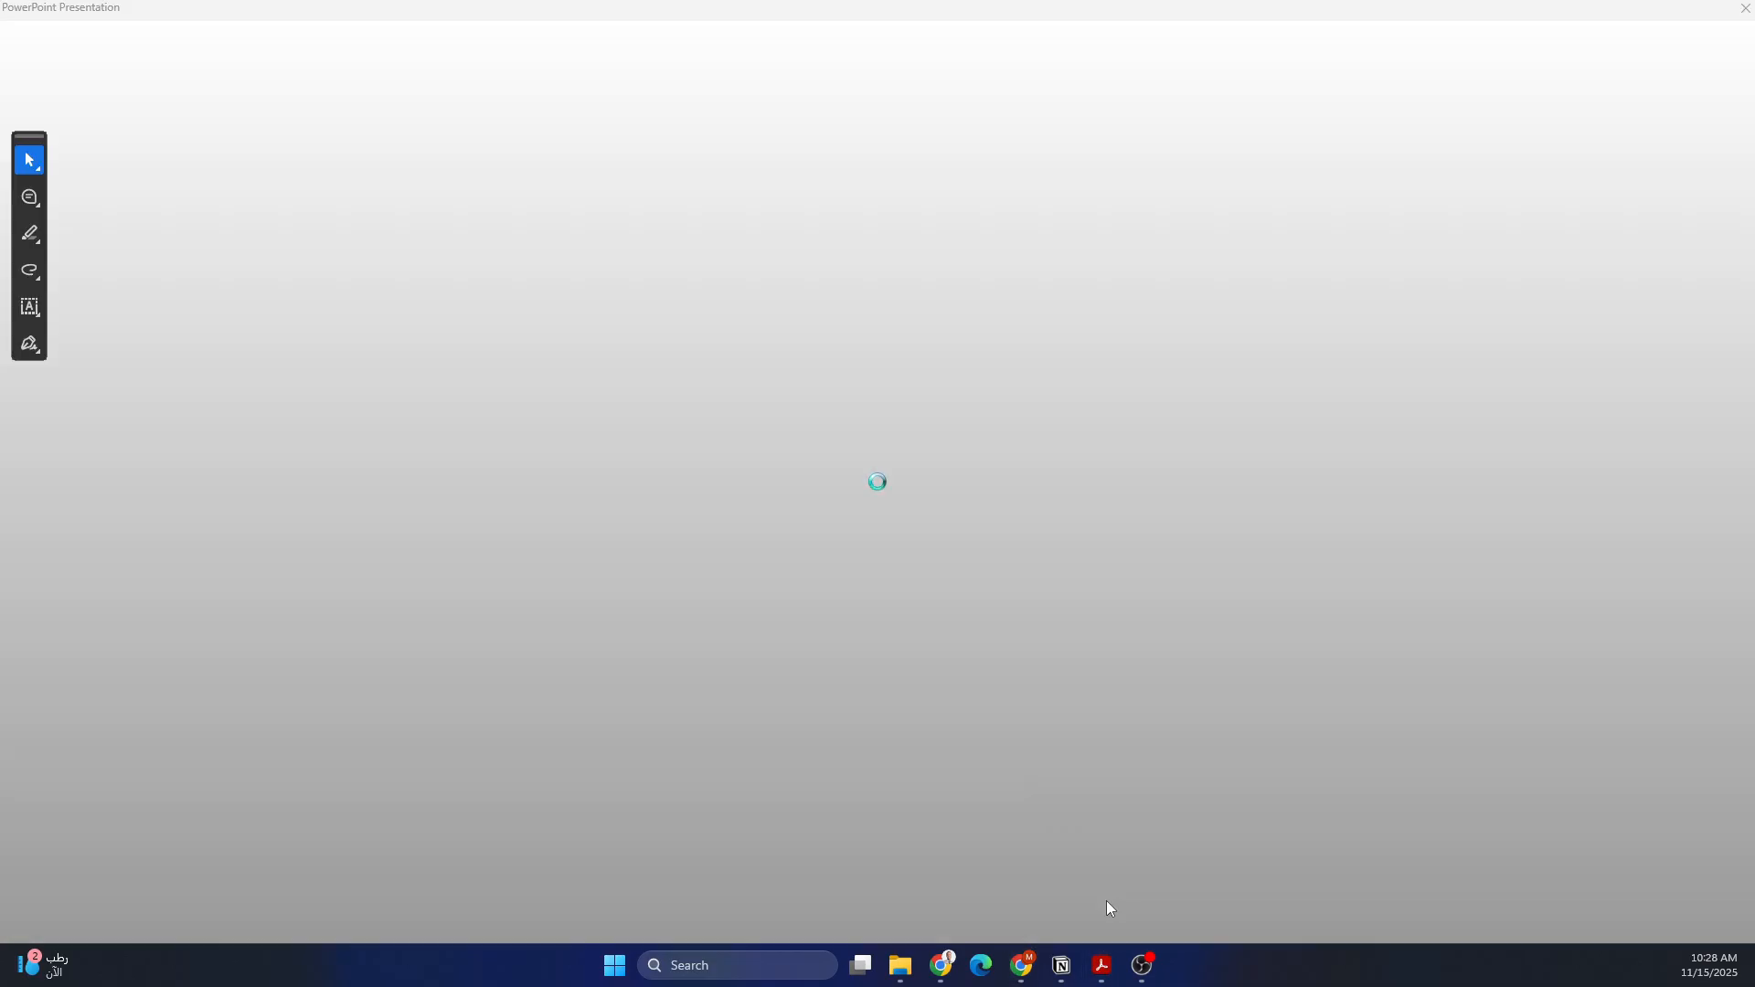